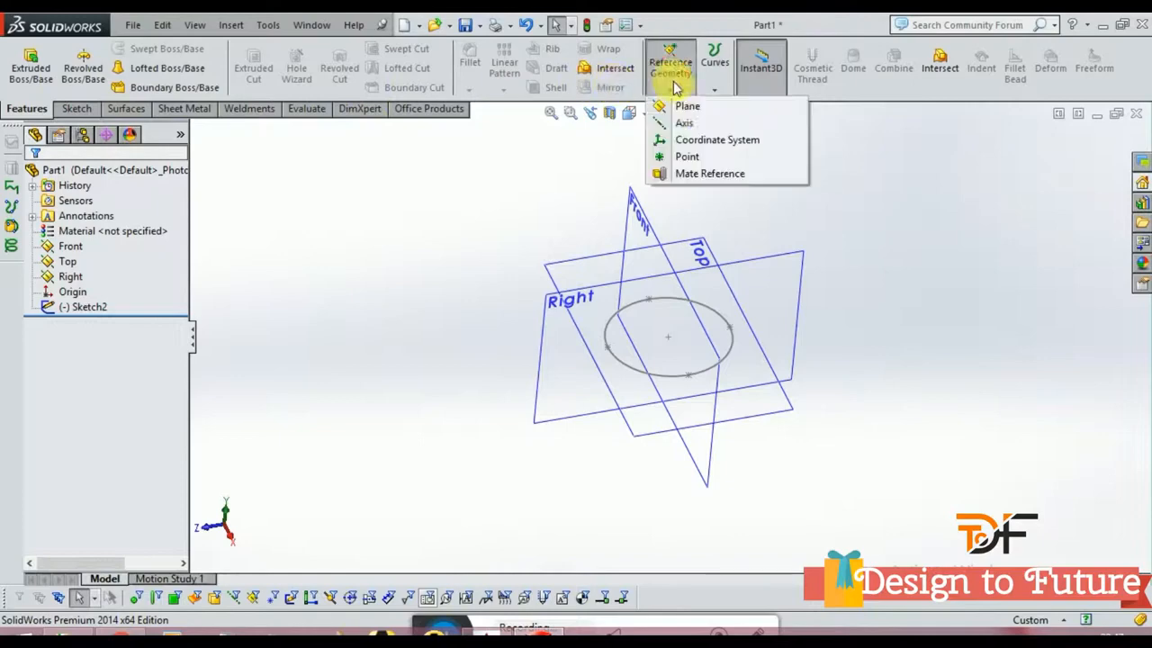
# - Create a reference plane parallel to the Top plane at an offset distance of 160 mm
pyautogui.click(689, 121)
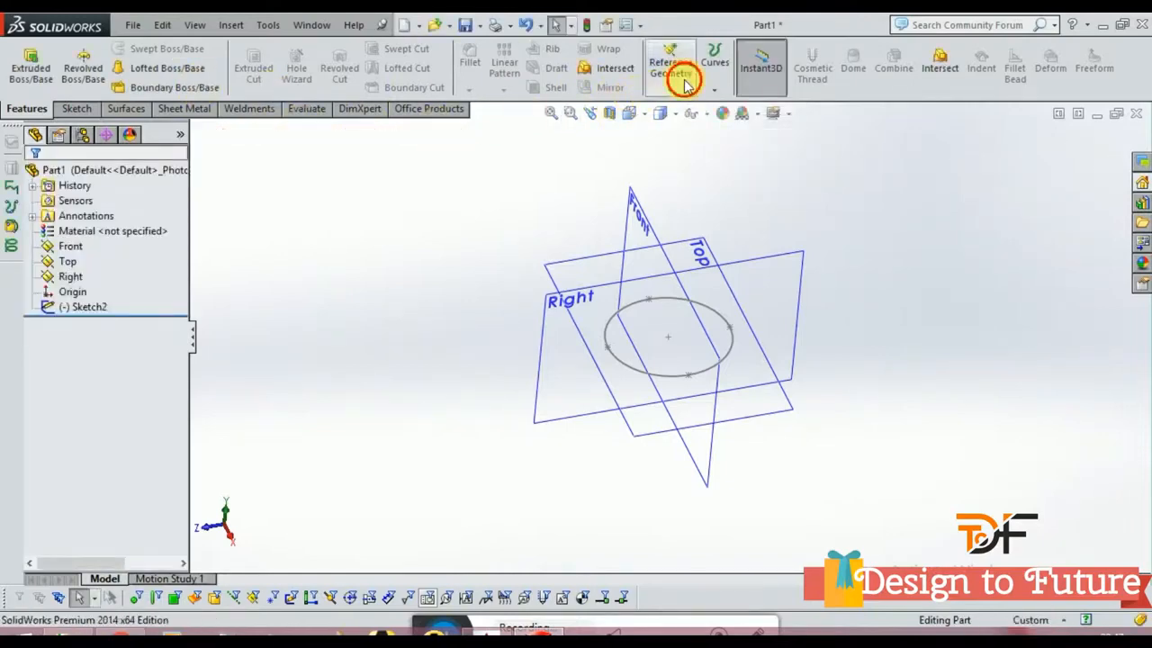
pyautogui.click(684, 81)
pyautogui.click(691, 109)
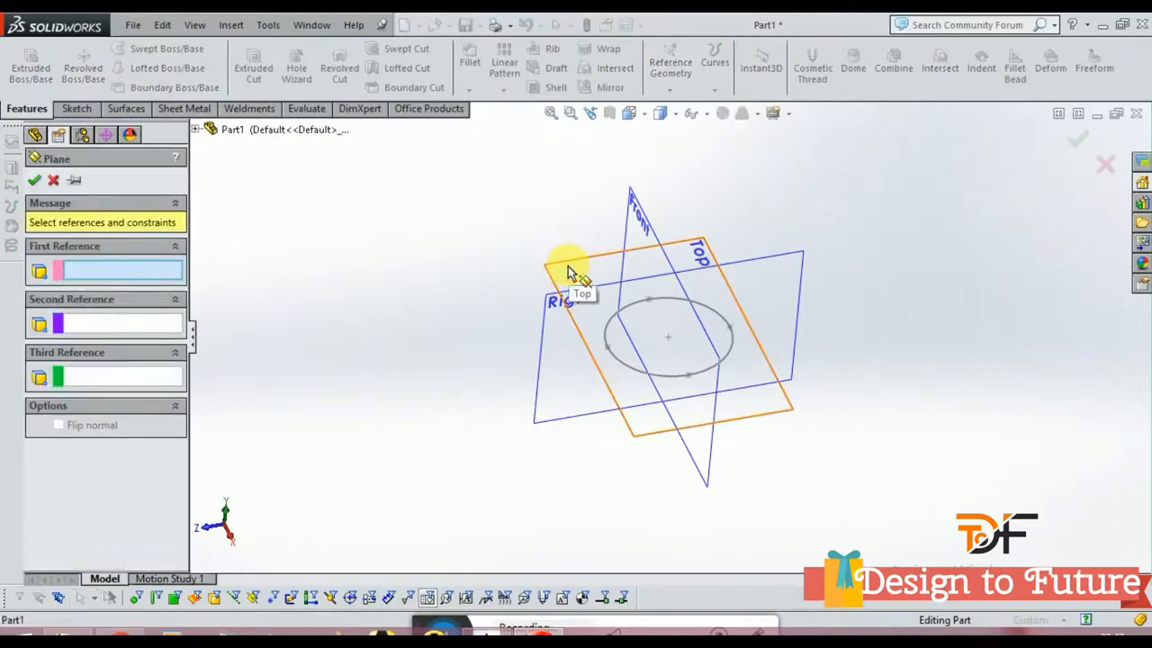
pyautogui.click(569, 272)
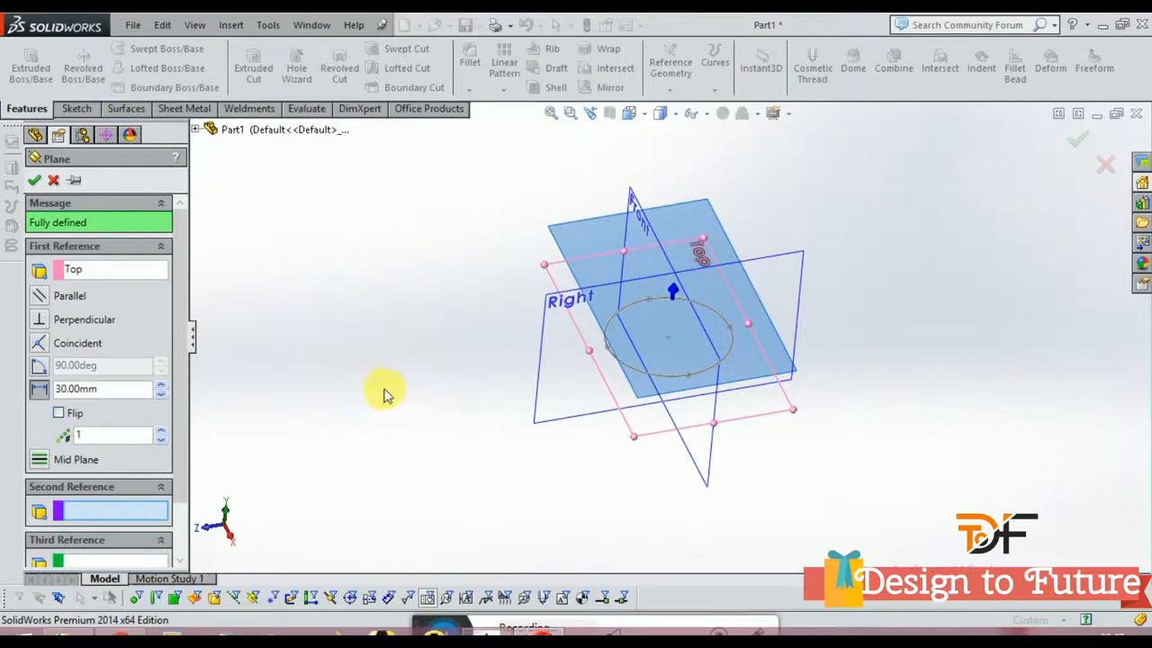
pyautogui.moveTo(477, 407); pyautogui.dragTo(518, 225, button='middle')
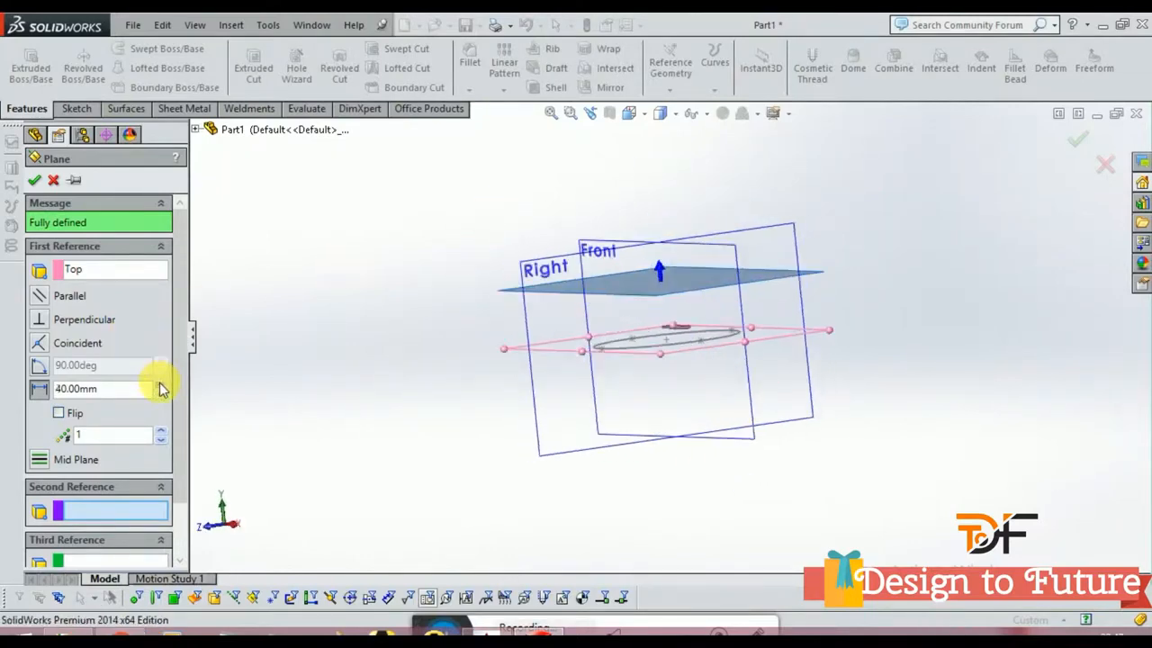
pyautogui.click(160, 384)
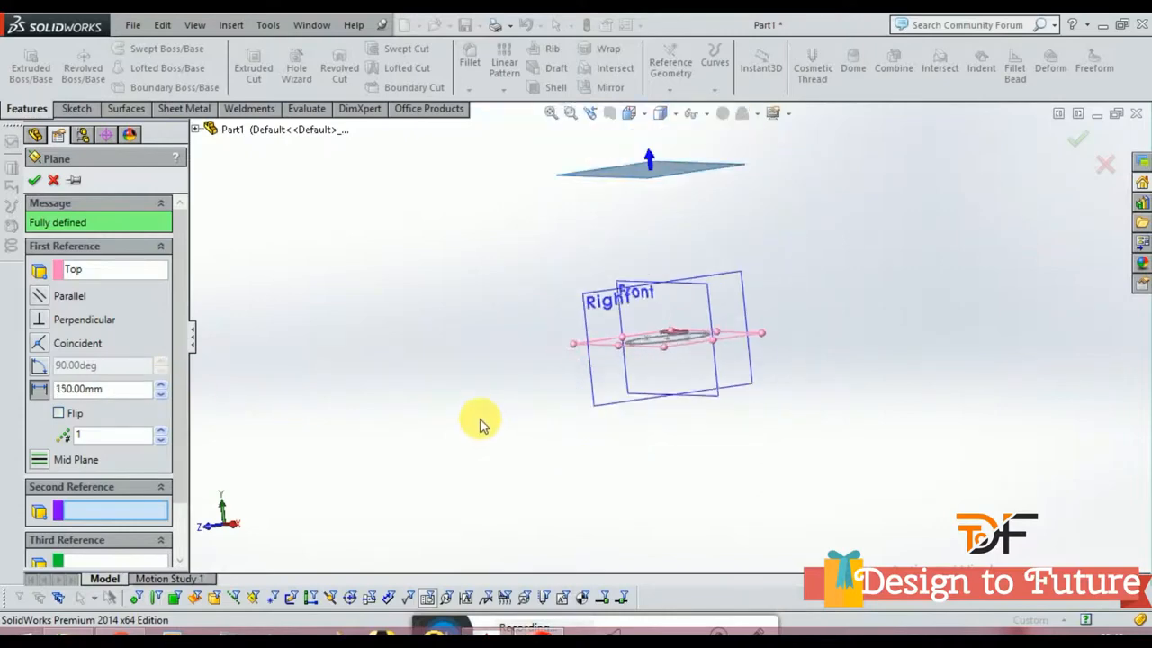
pyautogui.scroll(-1, 648, 234)
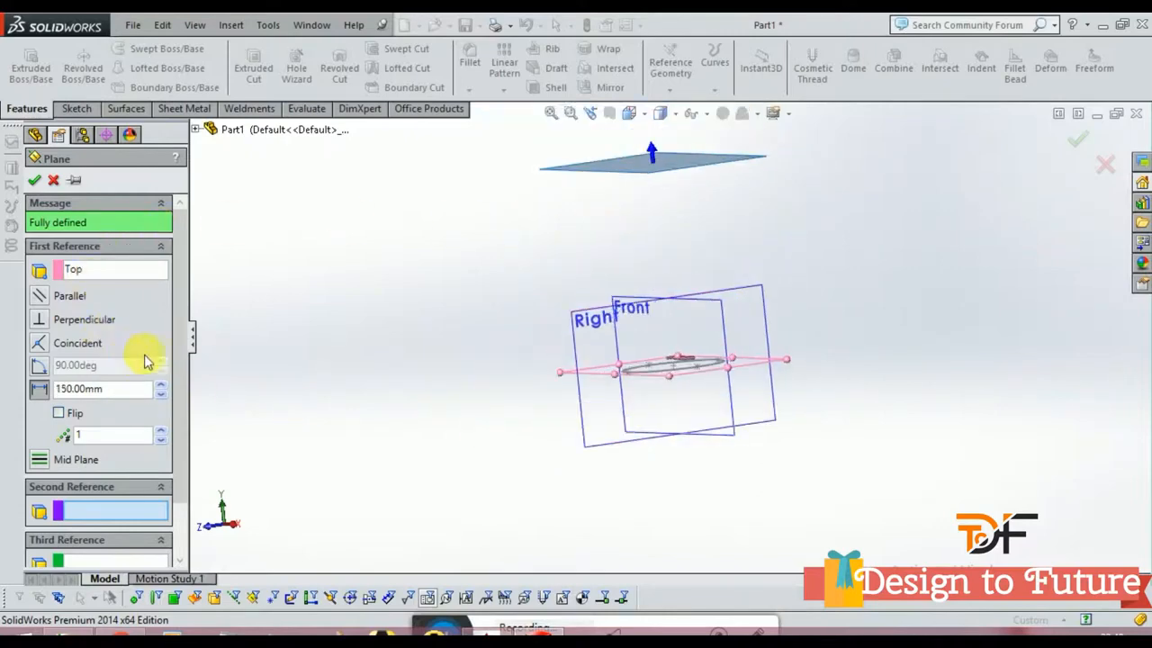
pyautogui.click(158, 384)
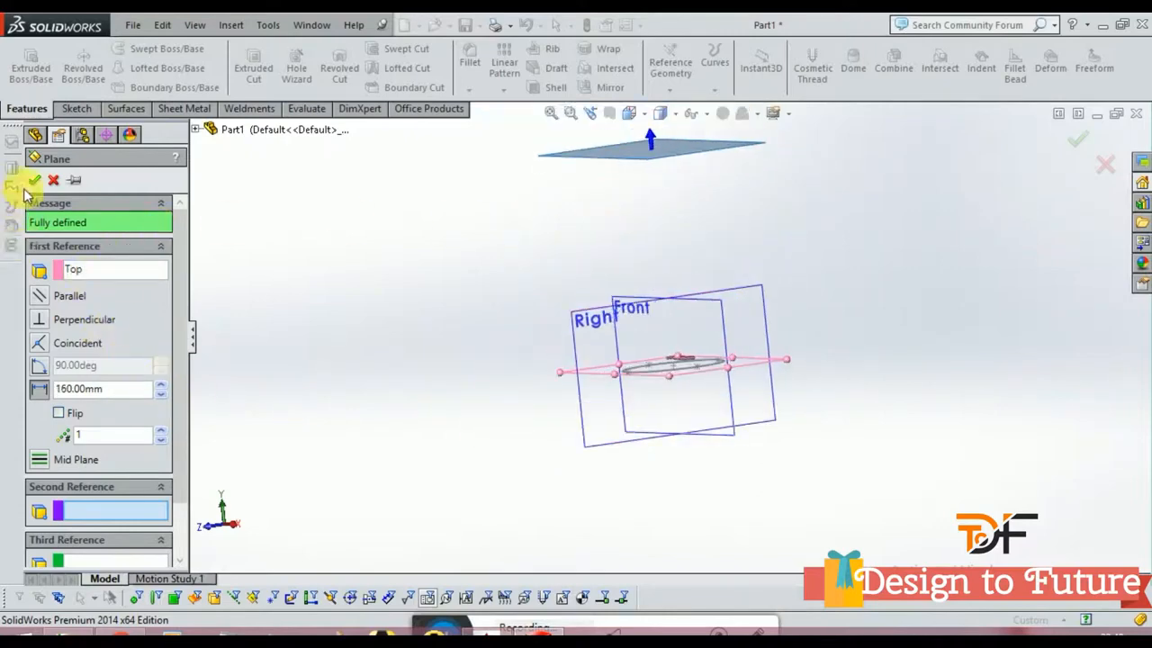
pyautogui.click(35, 180)
# - Sketch a small circle of about 2.2 mm radius on the new offset plane, centred about 39.5 mm, 67.4 mm from the origin, and exit the sketch
pyautogui.click(625, 159)
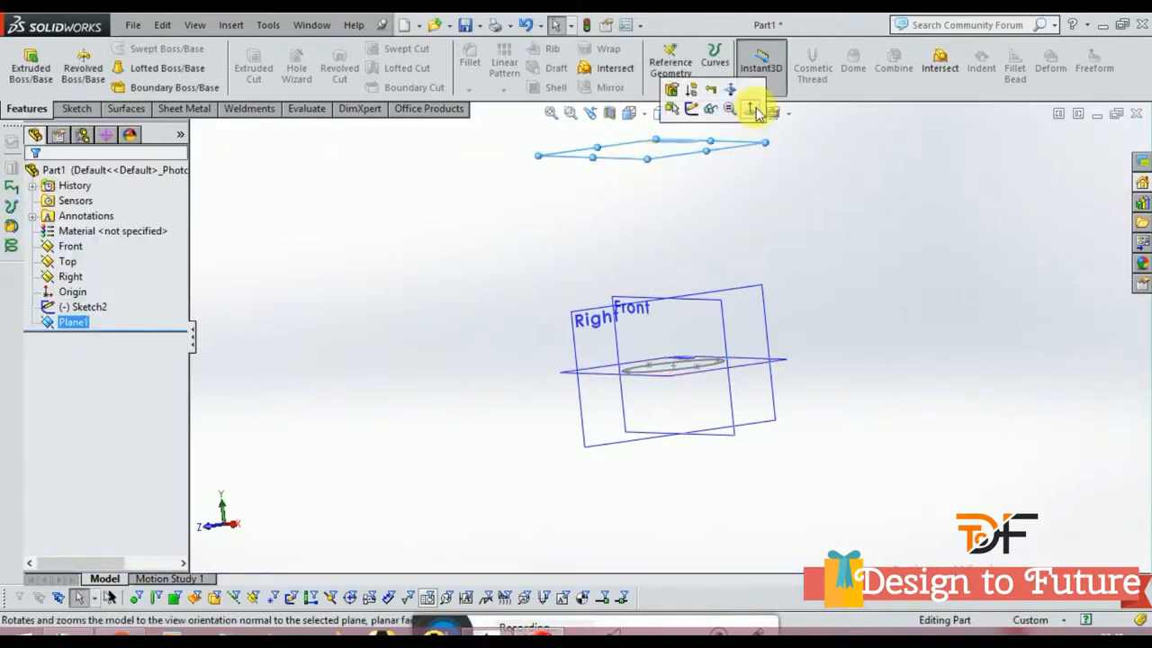
pyautogui.click(752, 109)
pyautogui.click(76, 109)
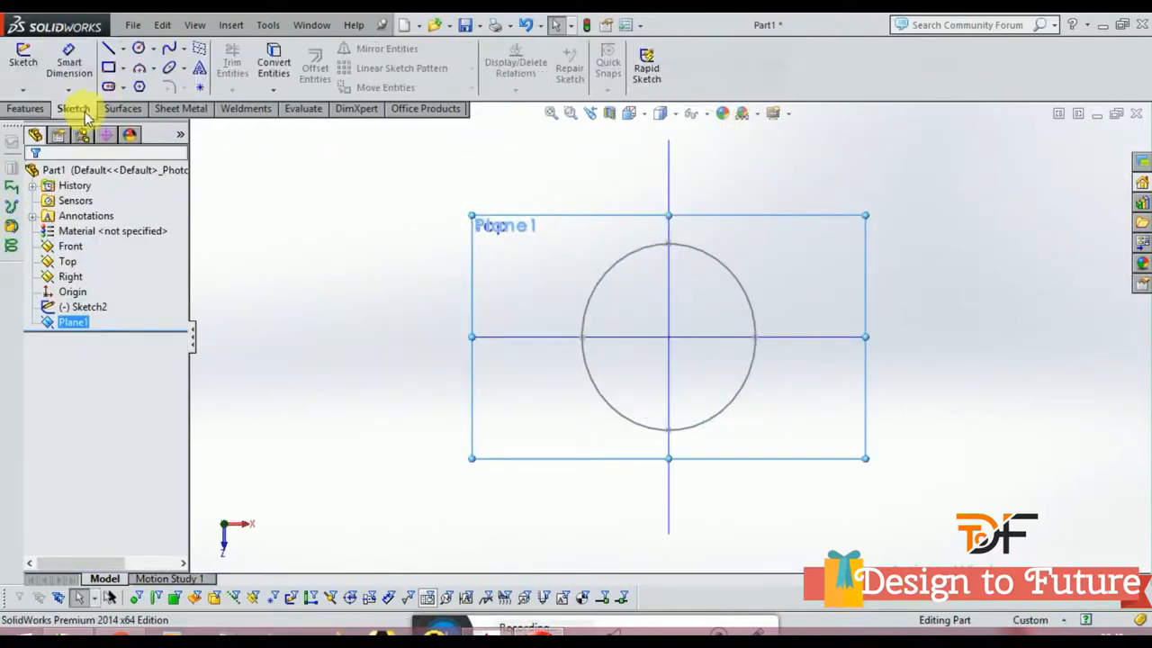
pyautogui.click(140, 48)
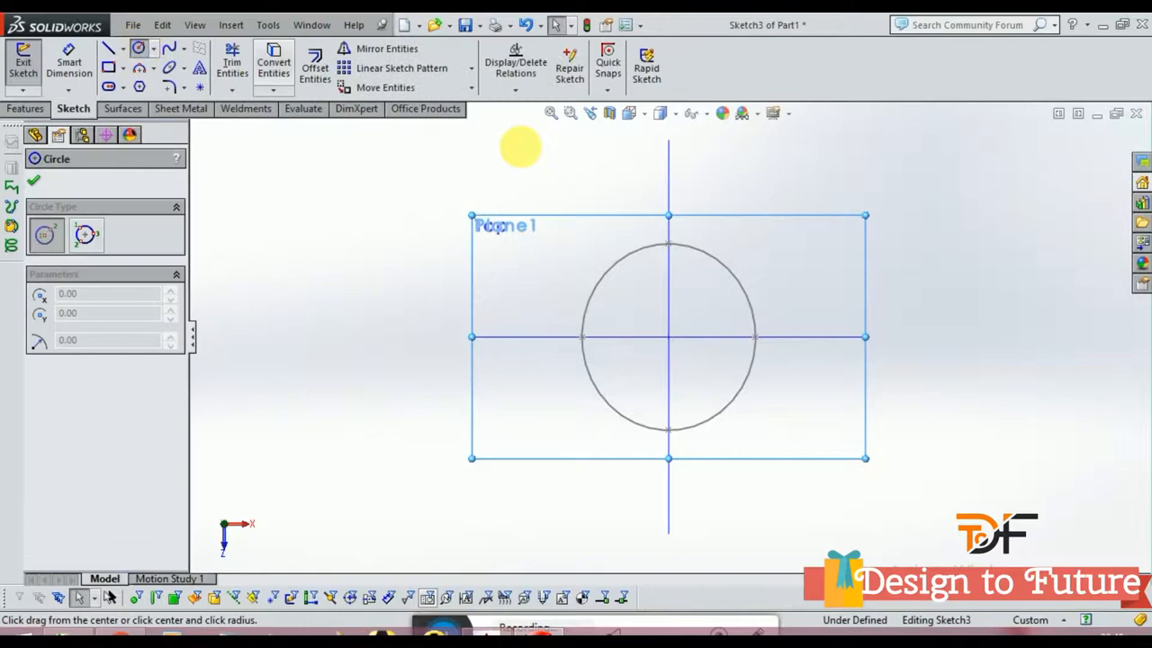
pyautogui.click(668, 157)
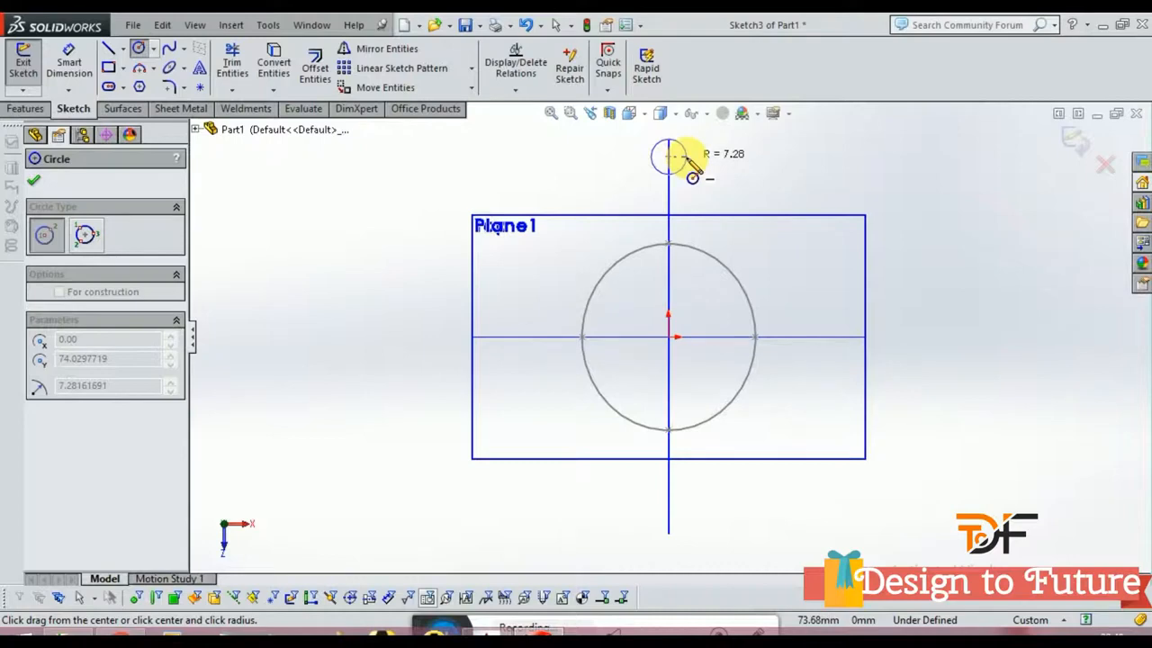
pyautogui.press('Escape')
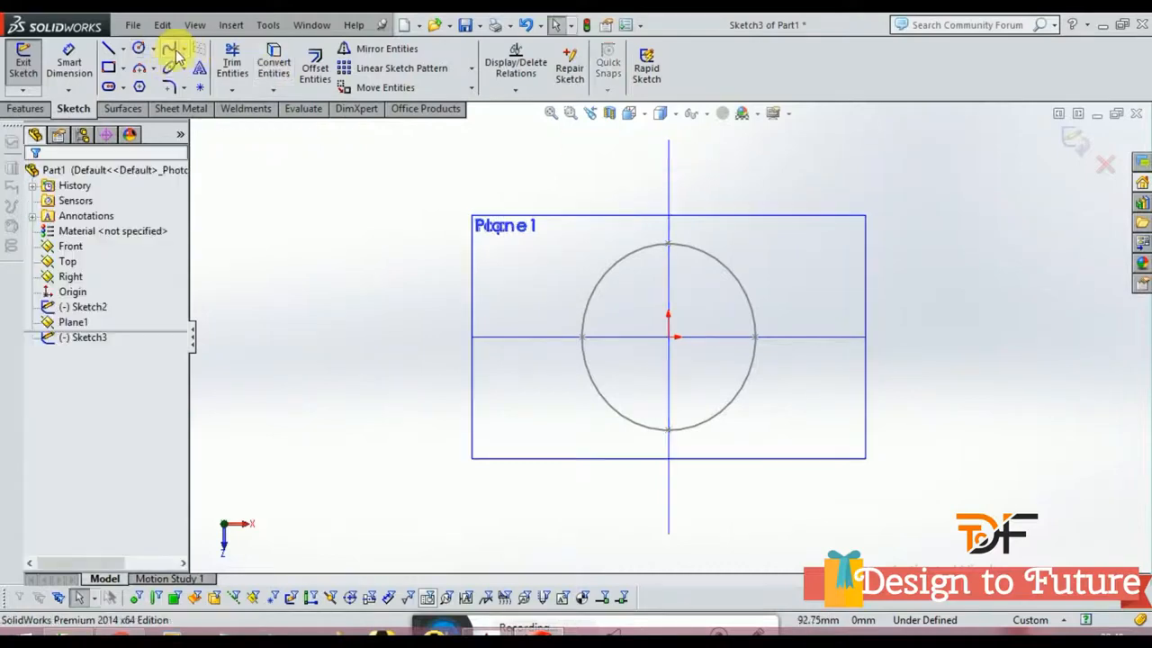
pyautogui.click(139, 49)
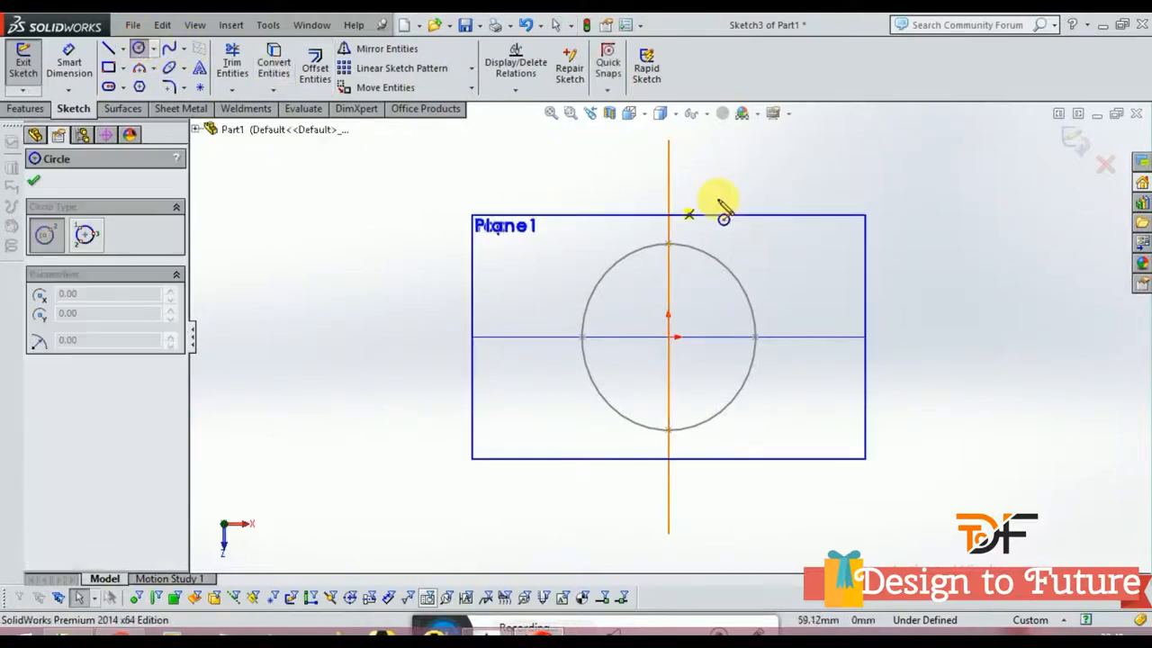
pyautogui.click(769, 187)
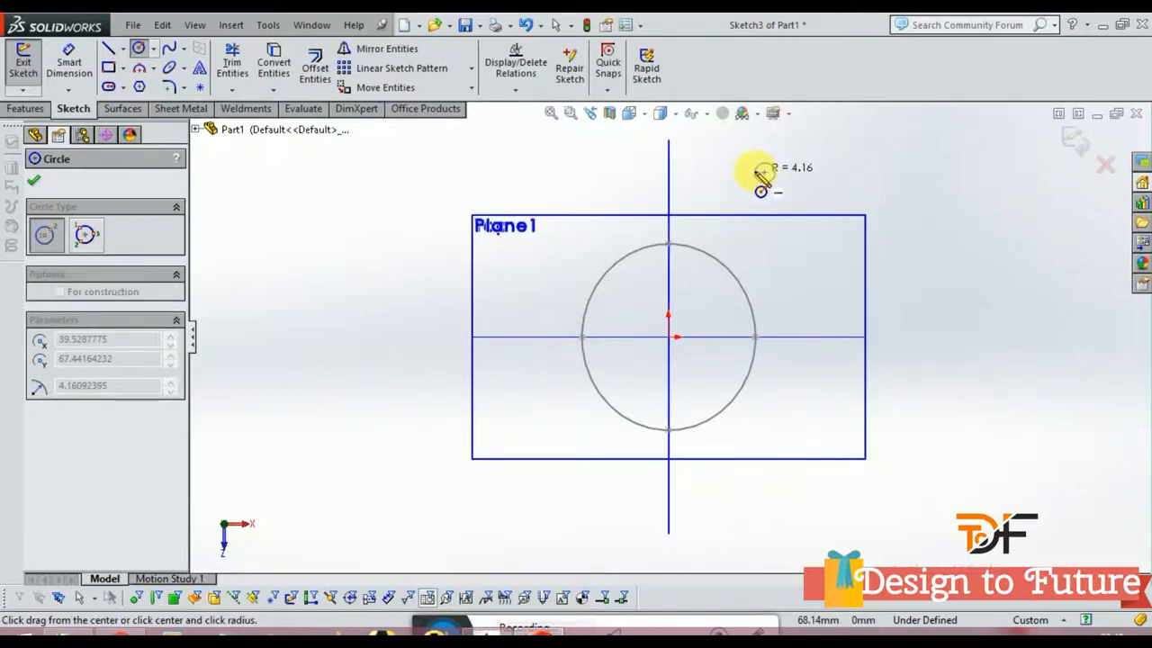
pyautogui.scroll(-3, 747, 194)
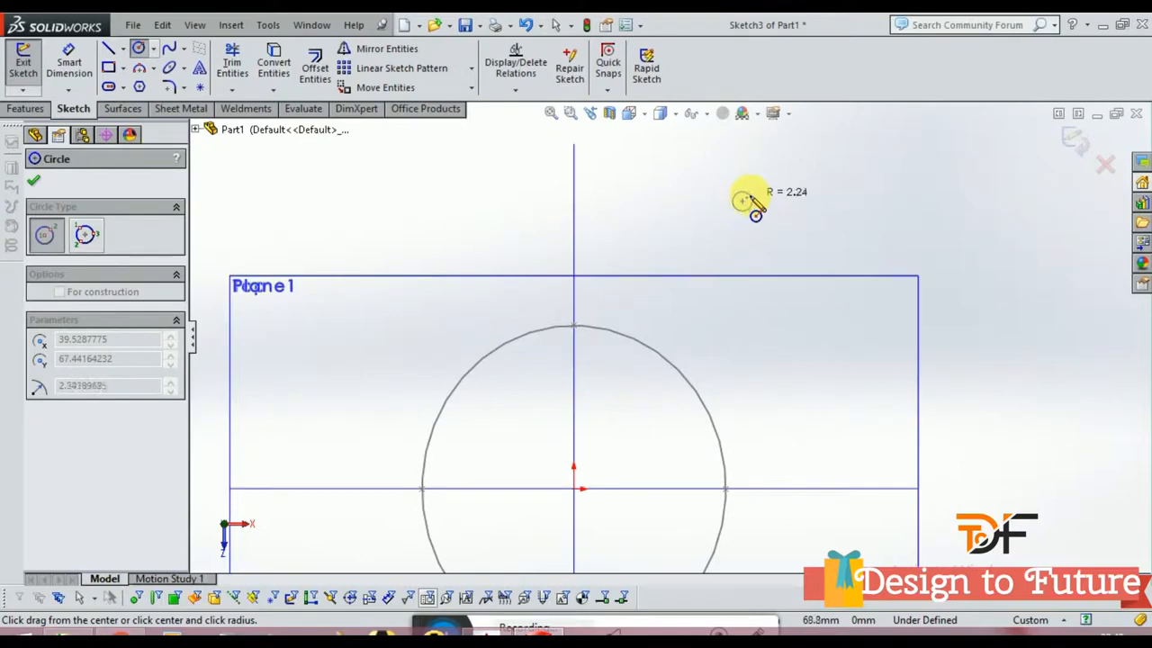
pyautogui.click(751, 203)
pyautogui.click(1072, 142)
pyautogui.scroll(1, 666, 387)
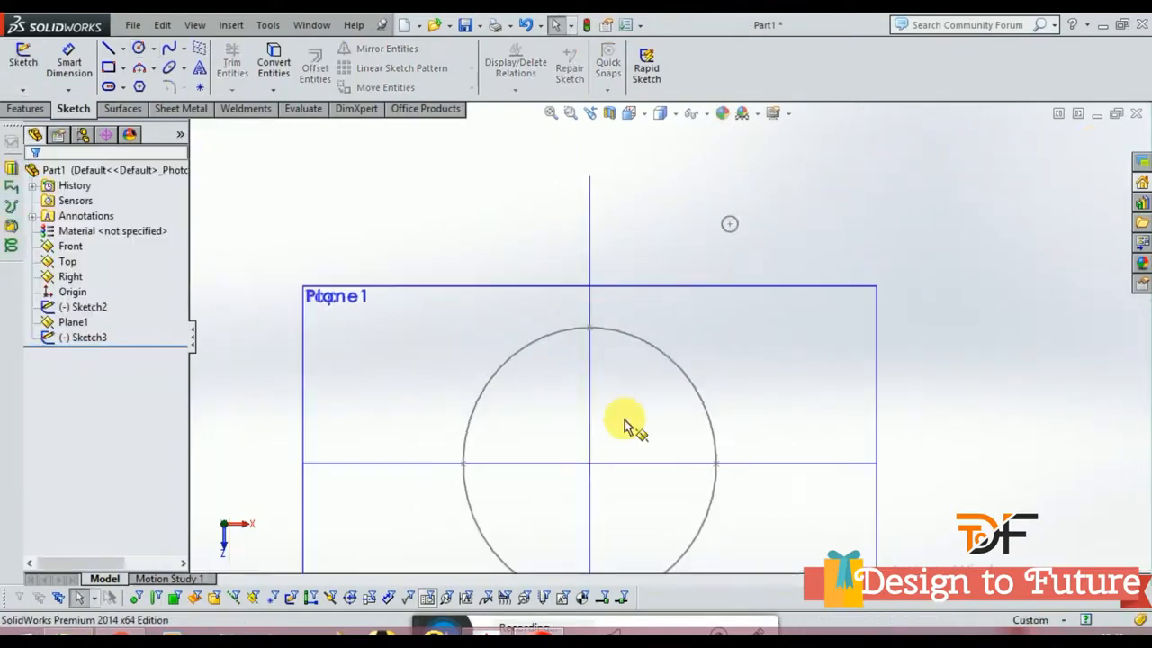
# - Create a reference plane through the centre points of the large and small circles, with Plane1 as the third reference
pyautogui.moveTo(627, 425); pyautogui.dragTo(638, 311, button='middle')
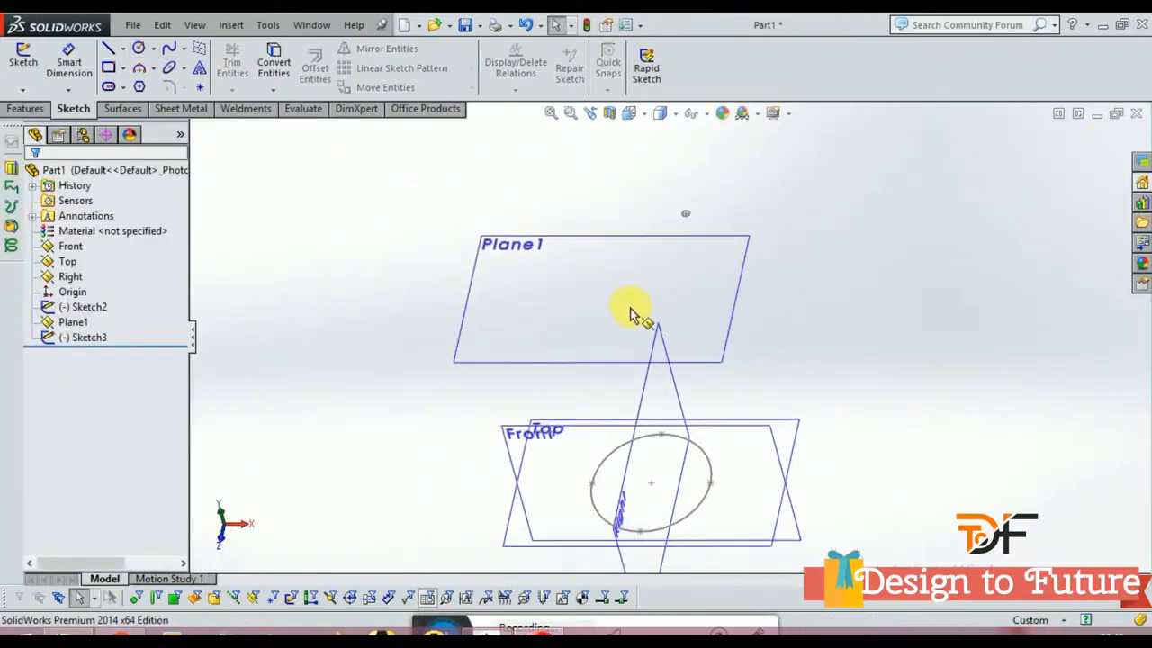
pyautogui.click(24, 107)
pyautogui.click(671, 65)
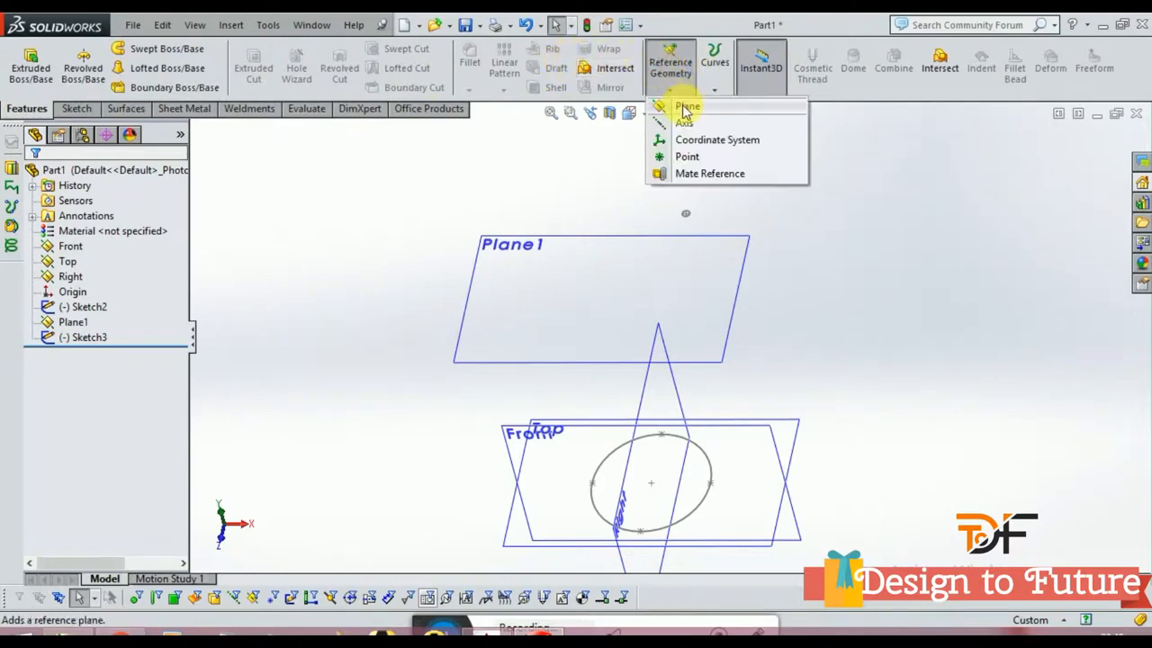
pyautogui.click(662, 103)
pyautogui.scroll(-3, 655, 485)
pyautogui.click(650, 452)
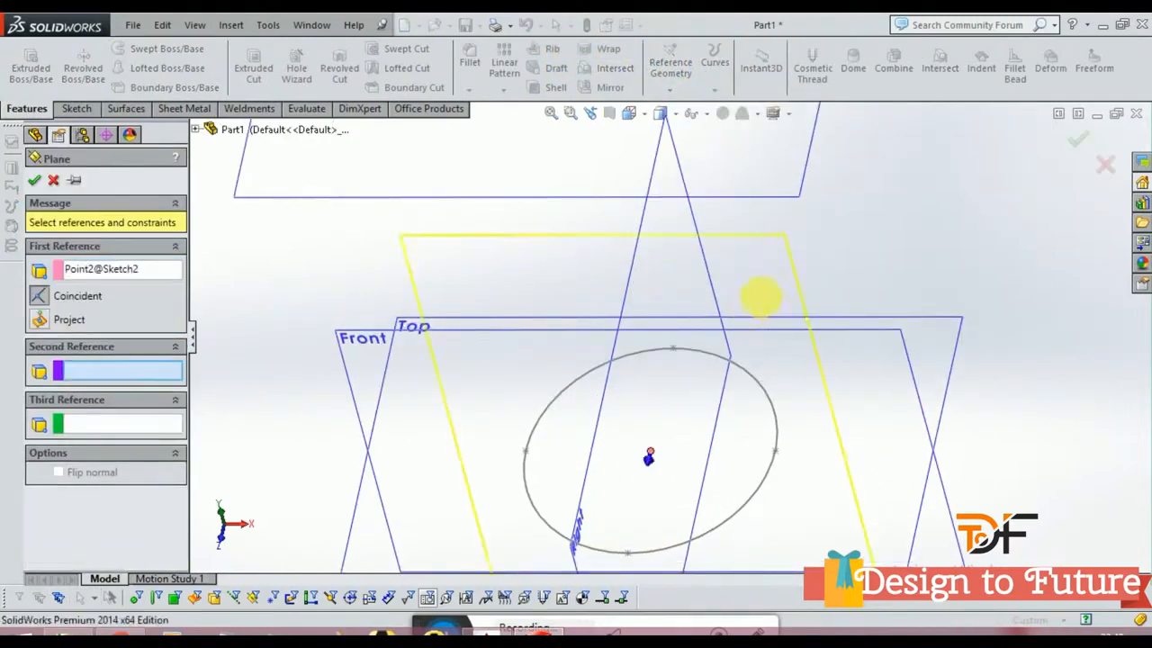
pyautogui.scroll(3, 758, 146)
pyautogui.scroll(-5, 612, 302)
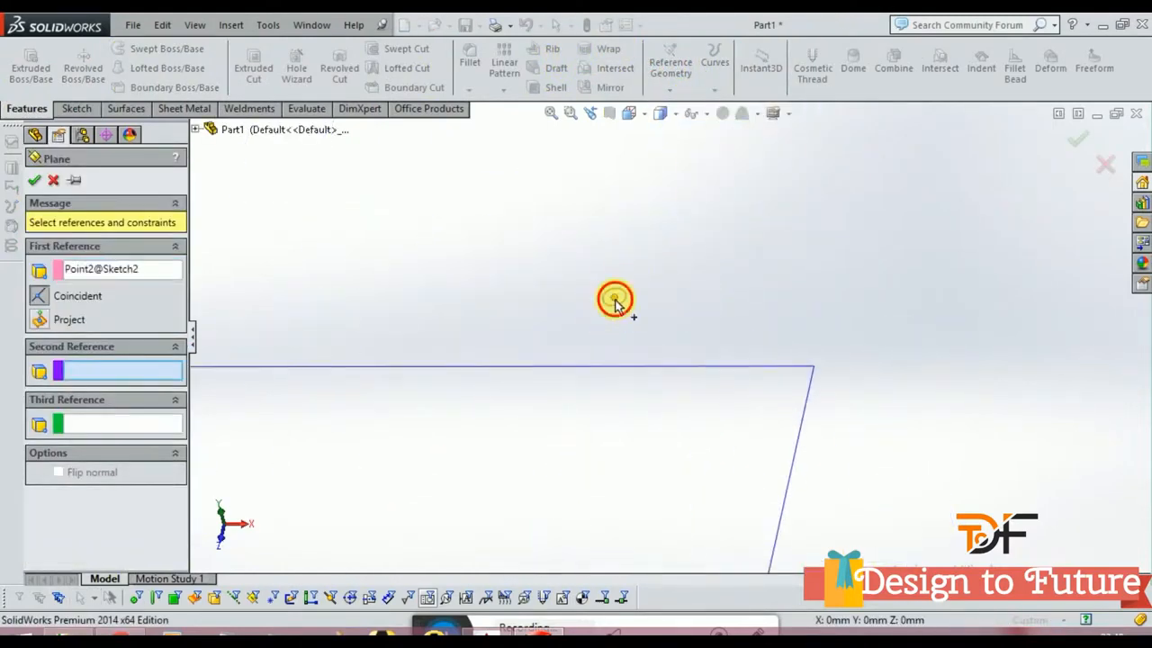
pyautogui.click(615, 301)
pyautogui.scroll(5, 656, 441)
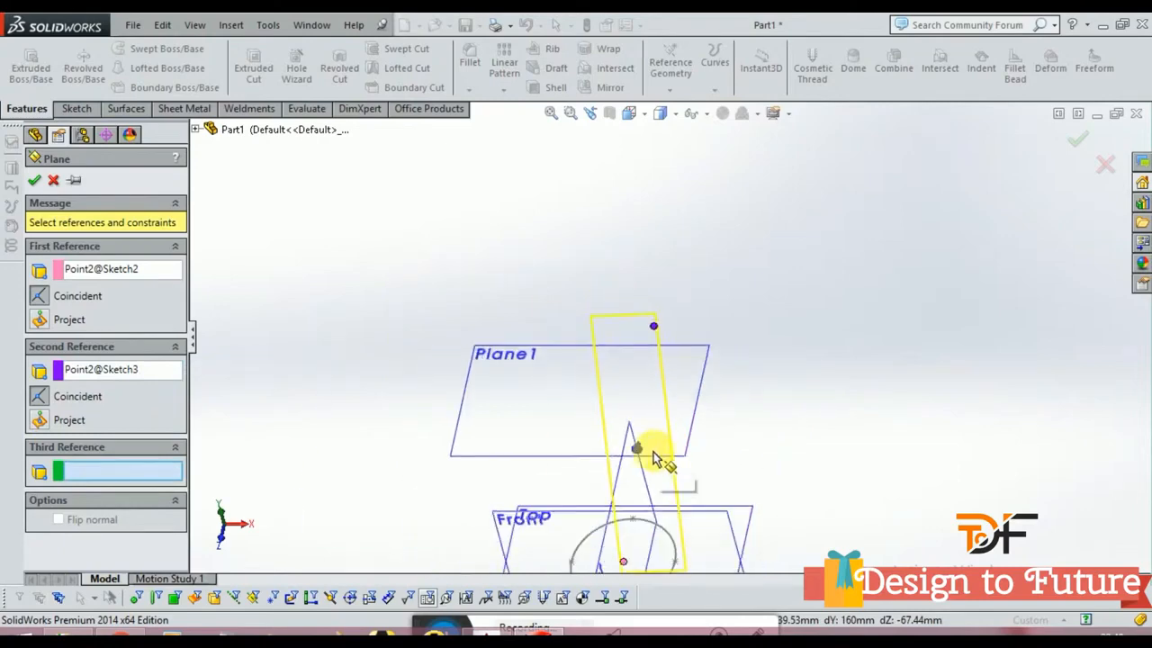
pyautogui.click(567, 361)
pyautogui.click(1071, 150)
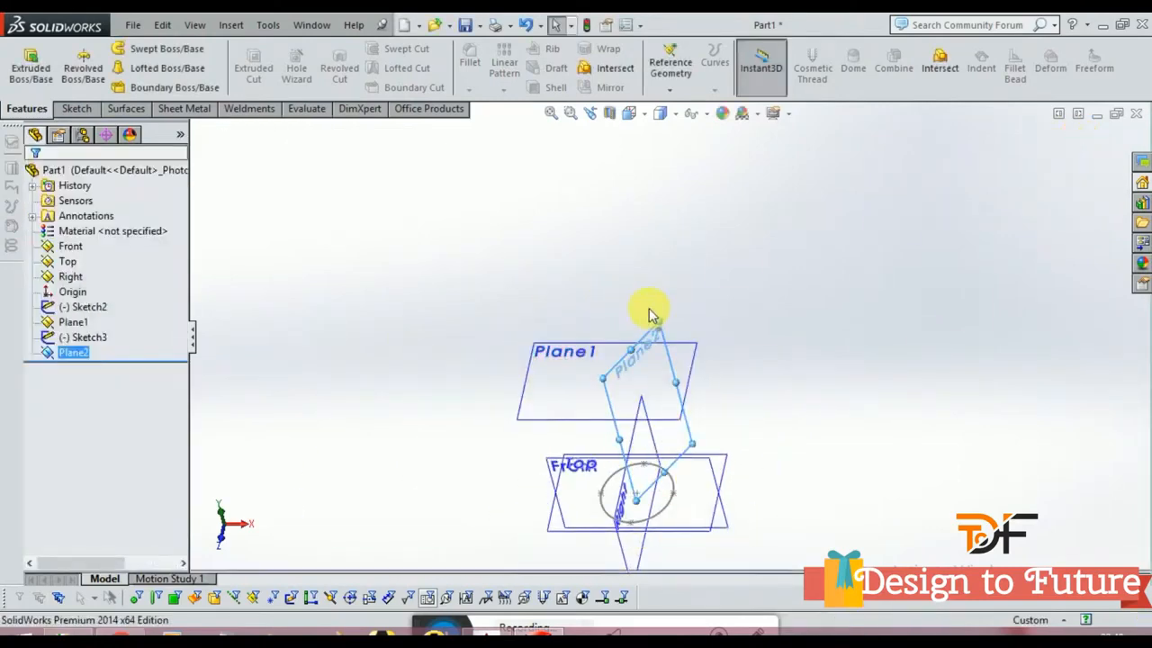
# - Sketch a four-point spline on Plane2 from near the origin up to the small circle's centre
pyautogui.click(624, 359)
pyautogui.click(749, 305)
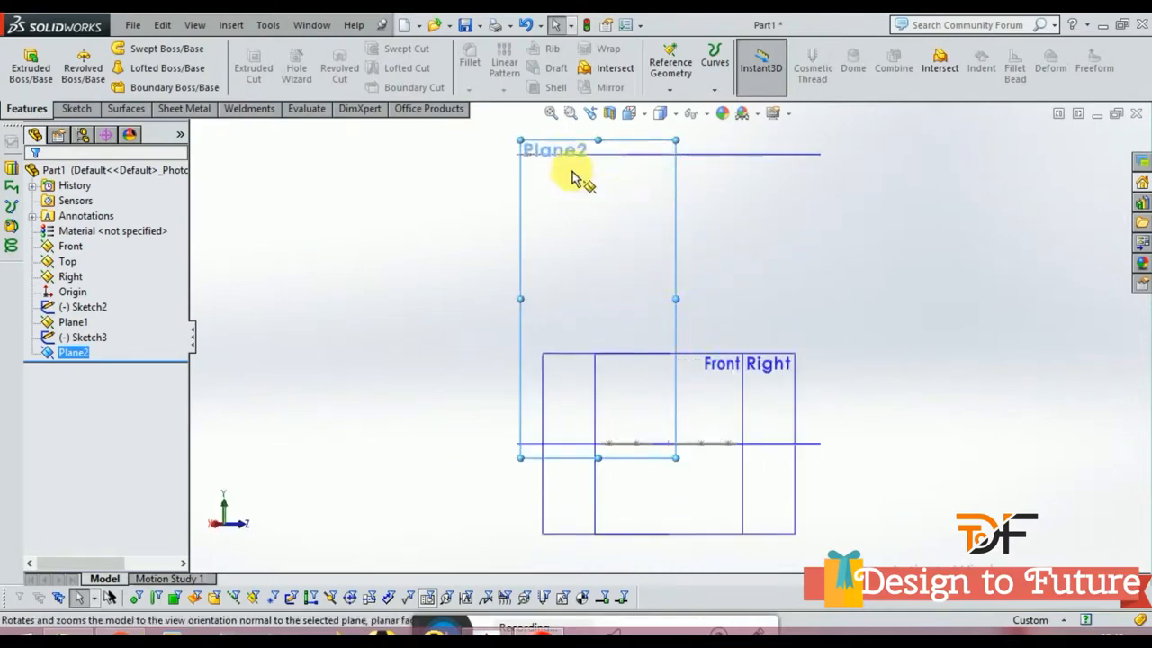
pyautogui.scroll(-1, 550, 155)
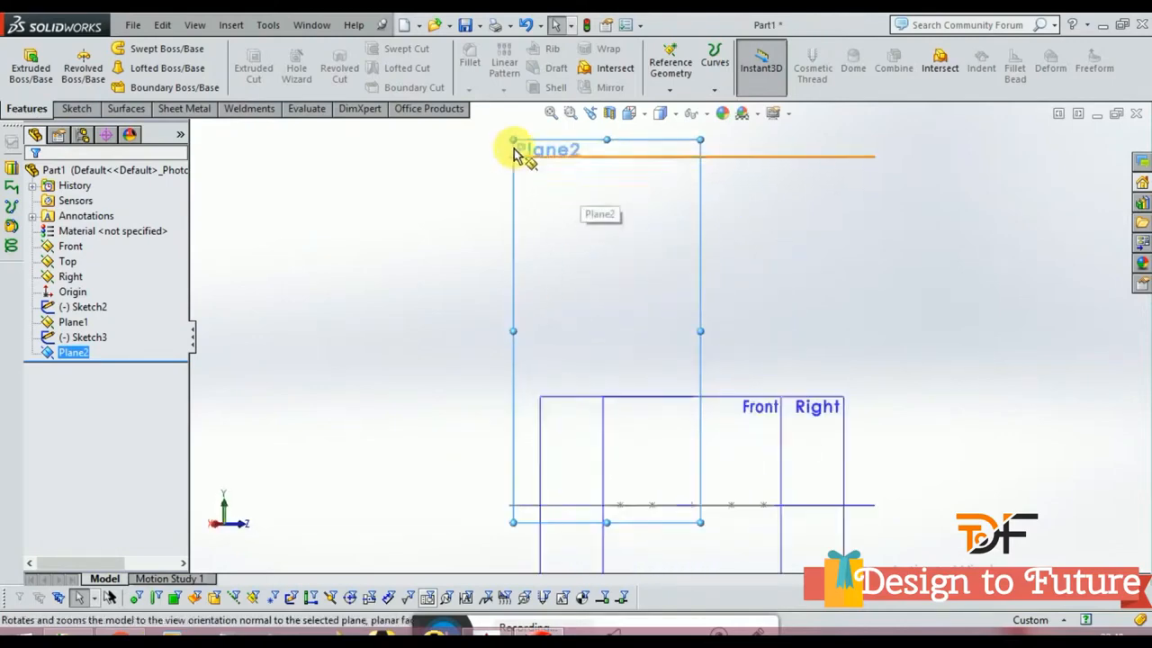
pyautogui.click(81, 109)
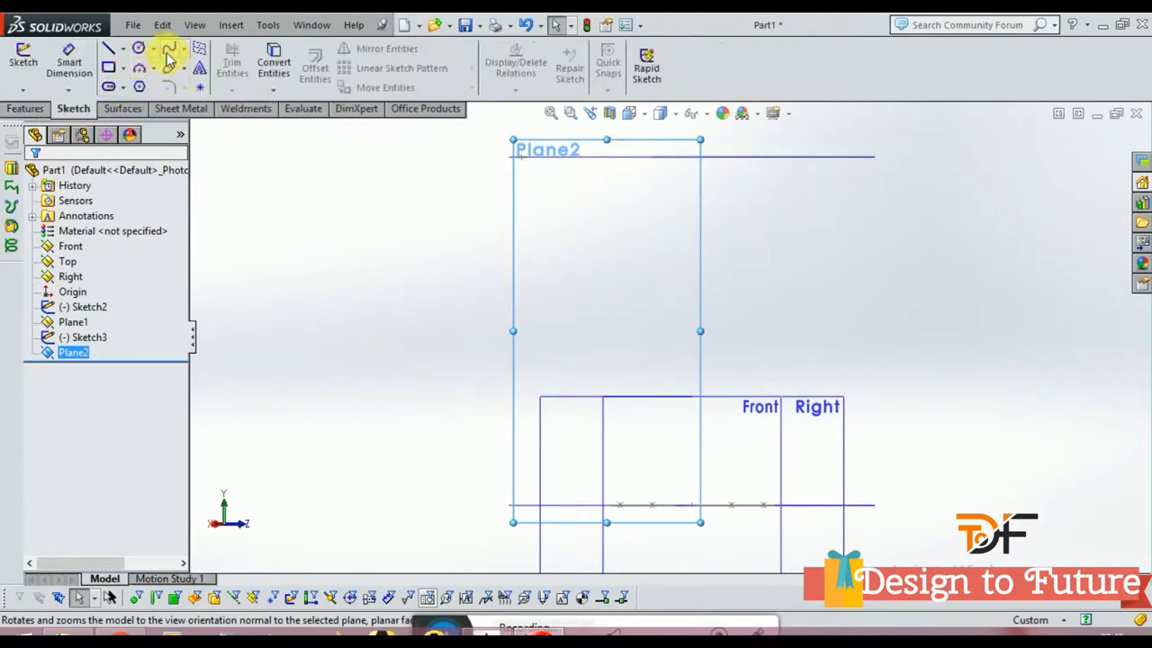
pyautogui.click(168, 52)
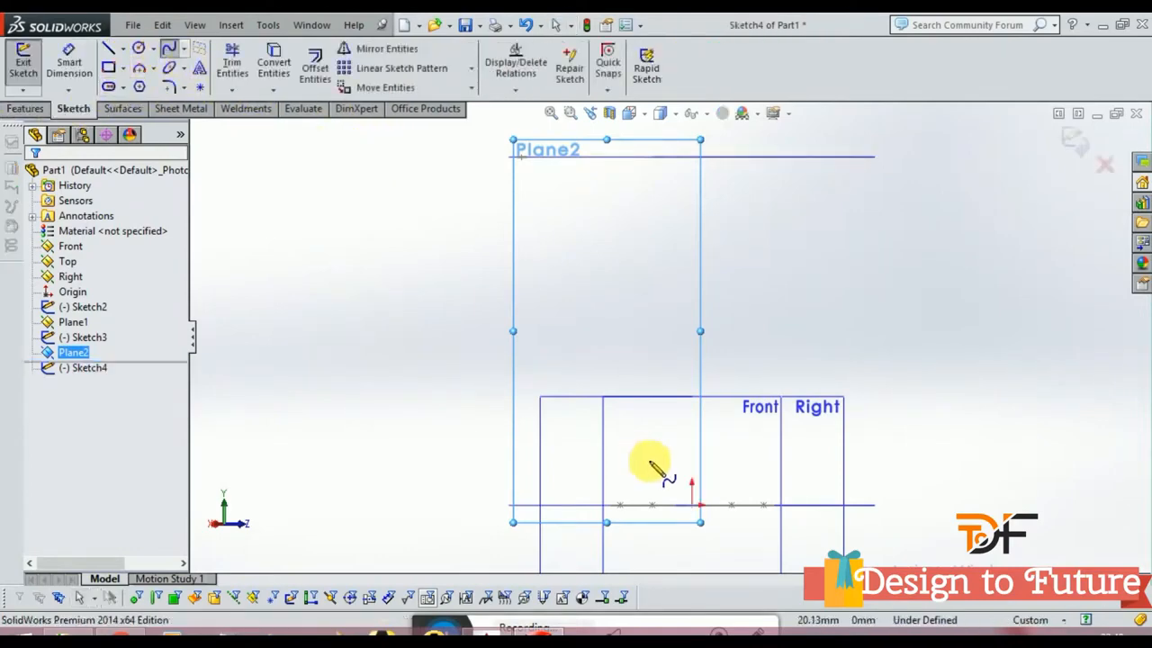
pyautogui.click(697, 504)
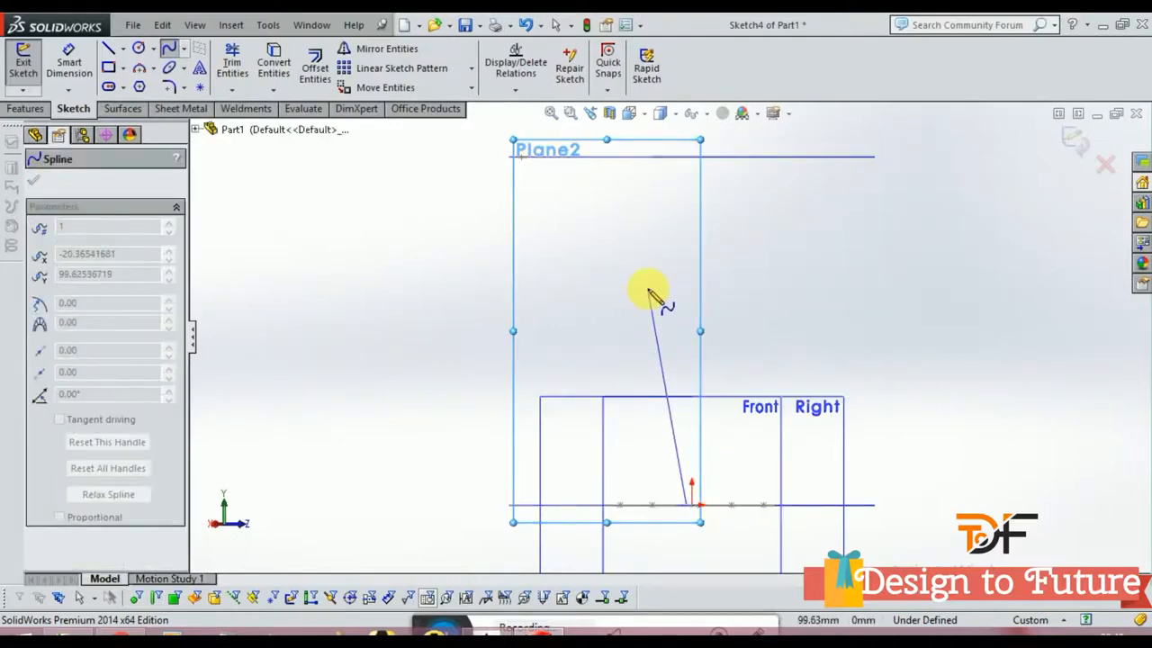
pyautogui.click(665, 336)
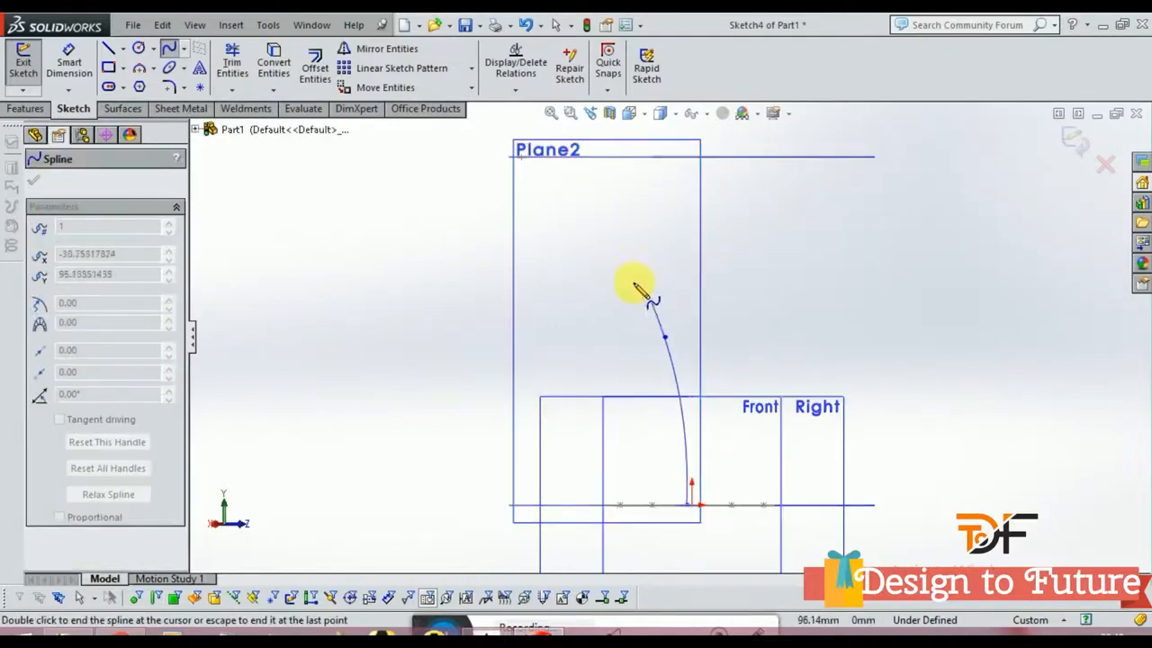
pyautogui.click(592, 230)
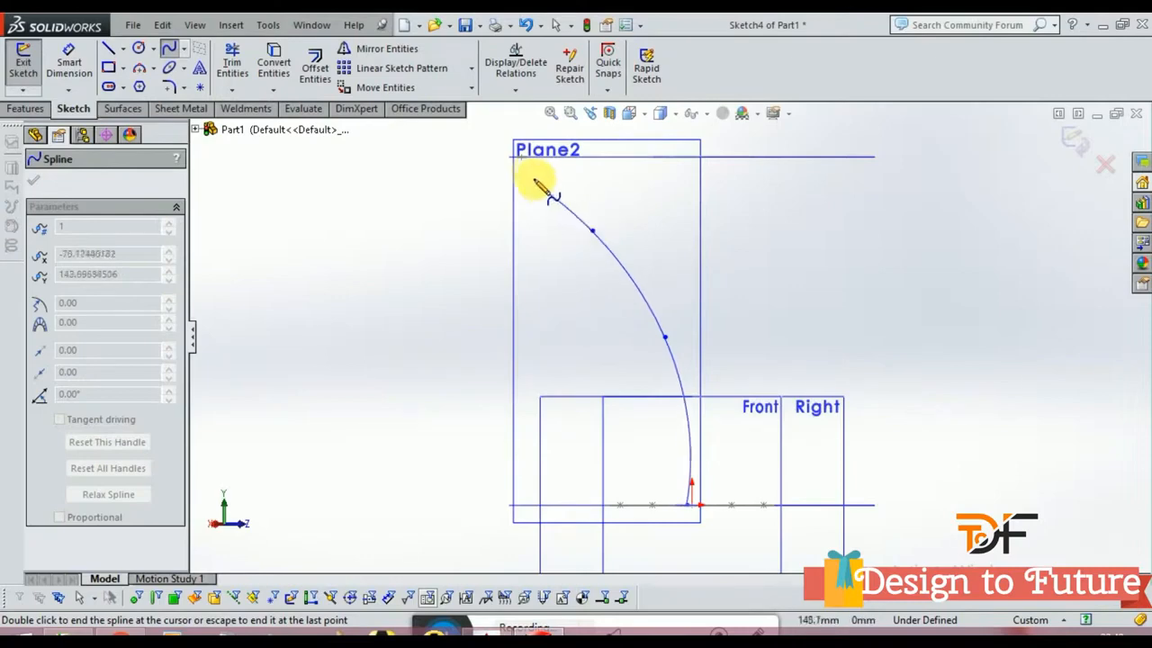
pyautogui.click(522, 158)
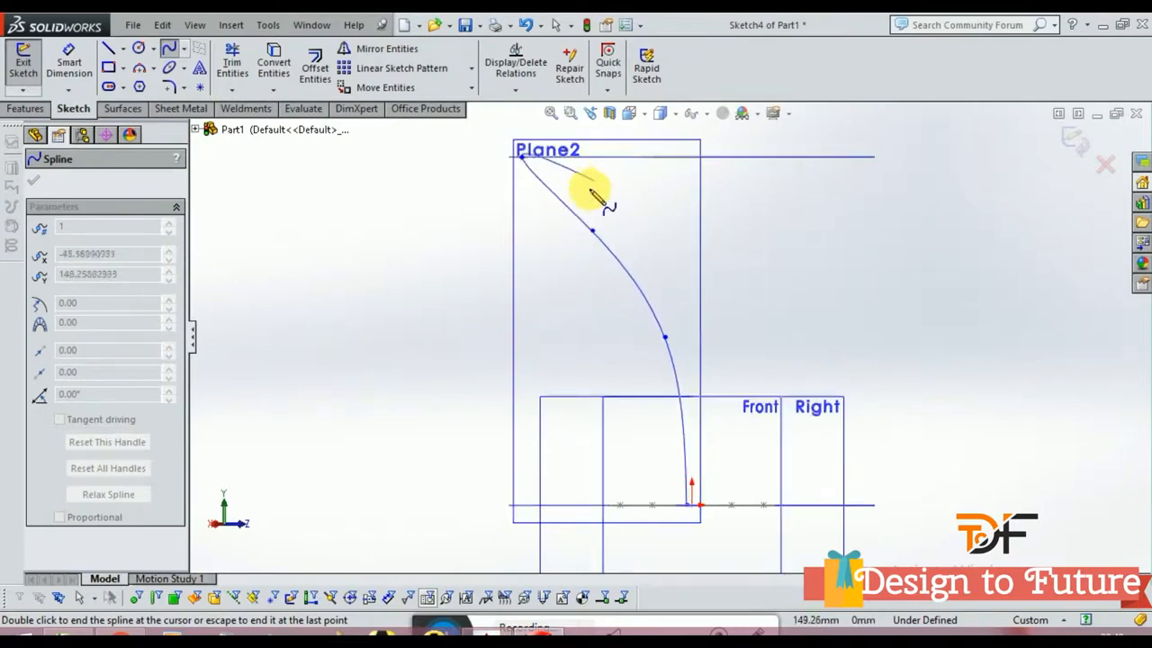
pyautogui.scroll(-3, 589, 198)
pyautogui.rightClick(623, 220)
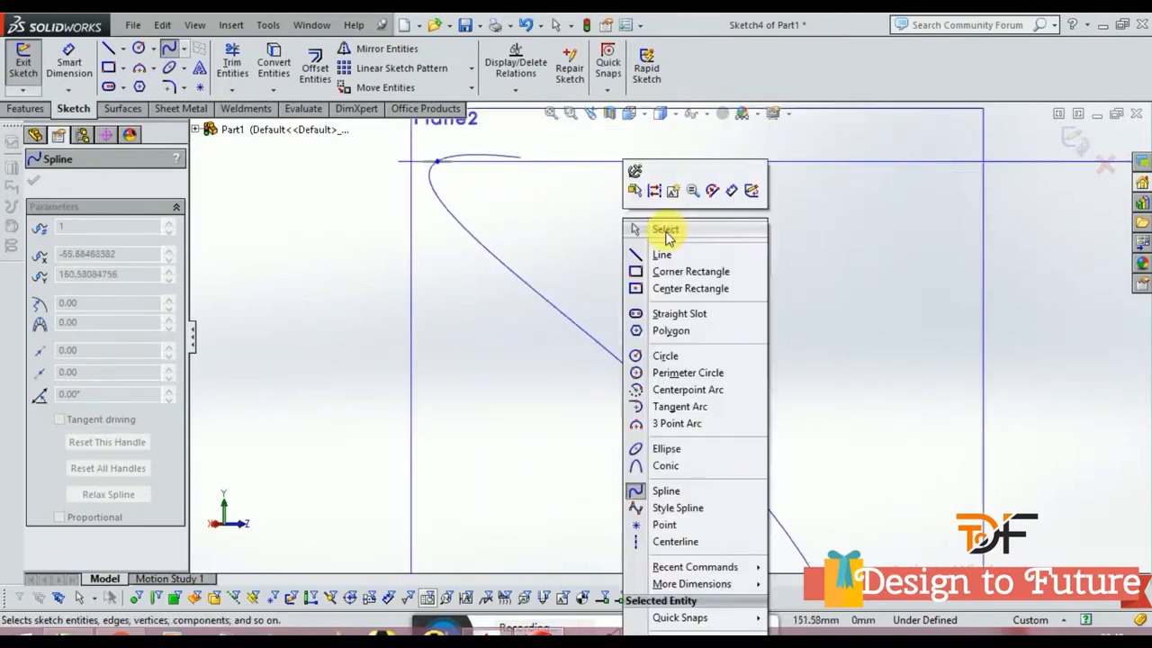
pyautogui.click(665, 232)
# - Reshape the spline on Plane2 into an S-curve by adjusting the tangent handles at its two inner points, and exit the sketch
pyautogui.click(630, 360)
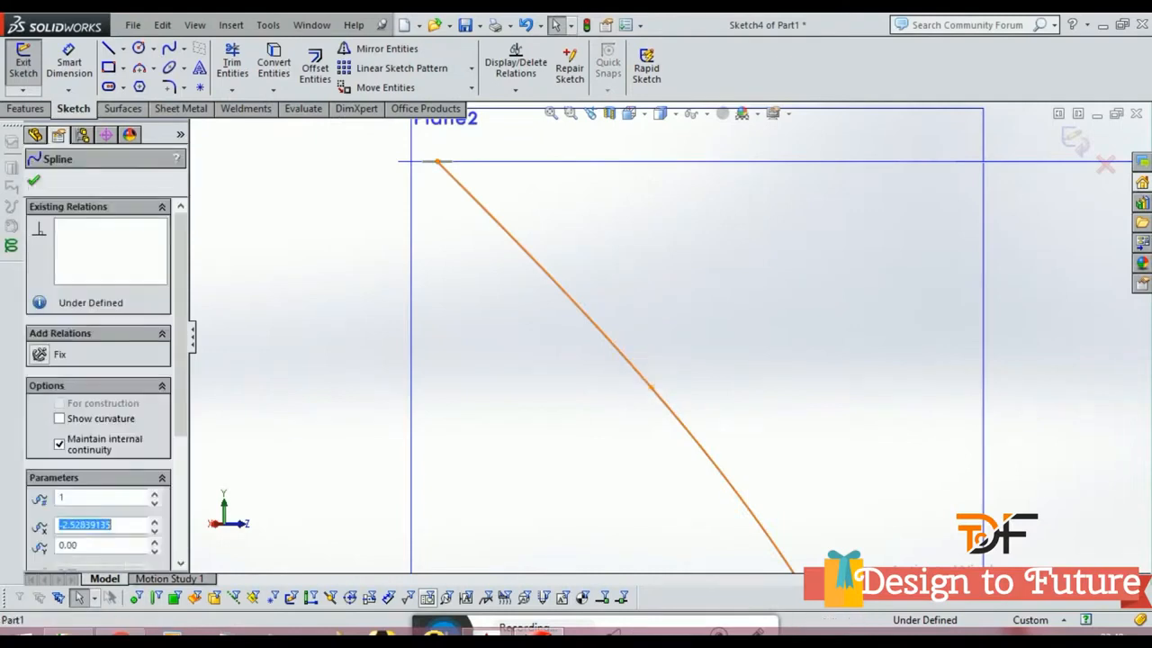
pyautogui.click(652, 388)
pyautogui.moveTo(600, 328); pyautogui.dragTo(576, 333)
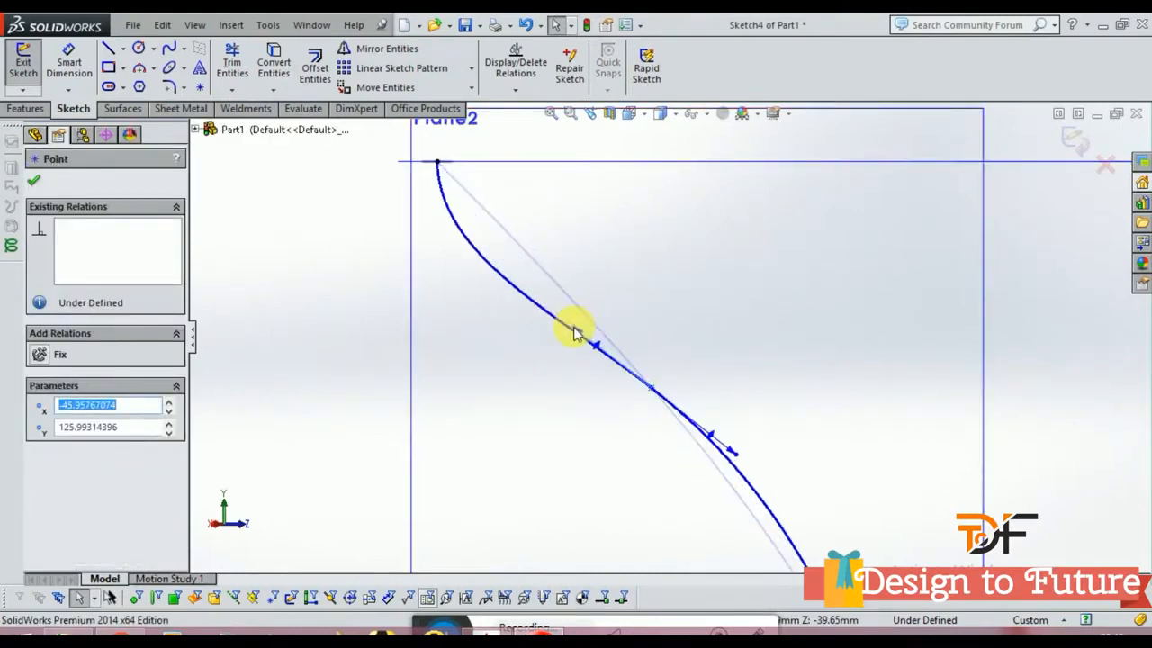
pyautogui.click(693, 418)
pyautogui.scroll(4, 699, 404)
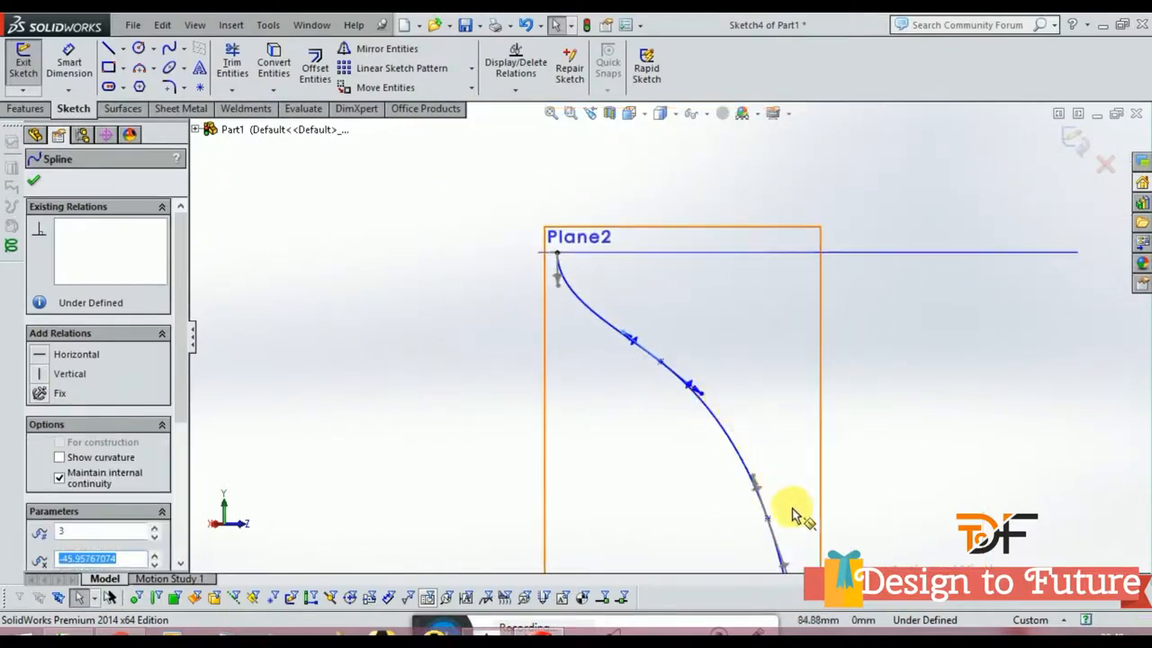
pyautogui.scroll(2, 754, 447)
pyautogui.moveTo(728, 437); pyautogui.dragTo(730, 430)
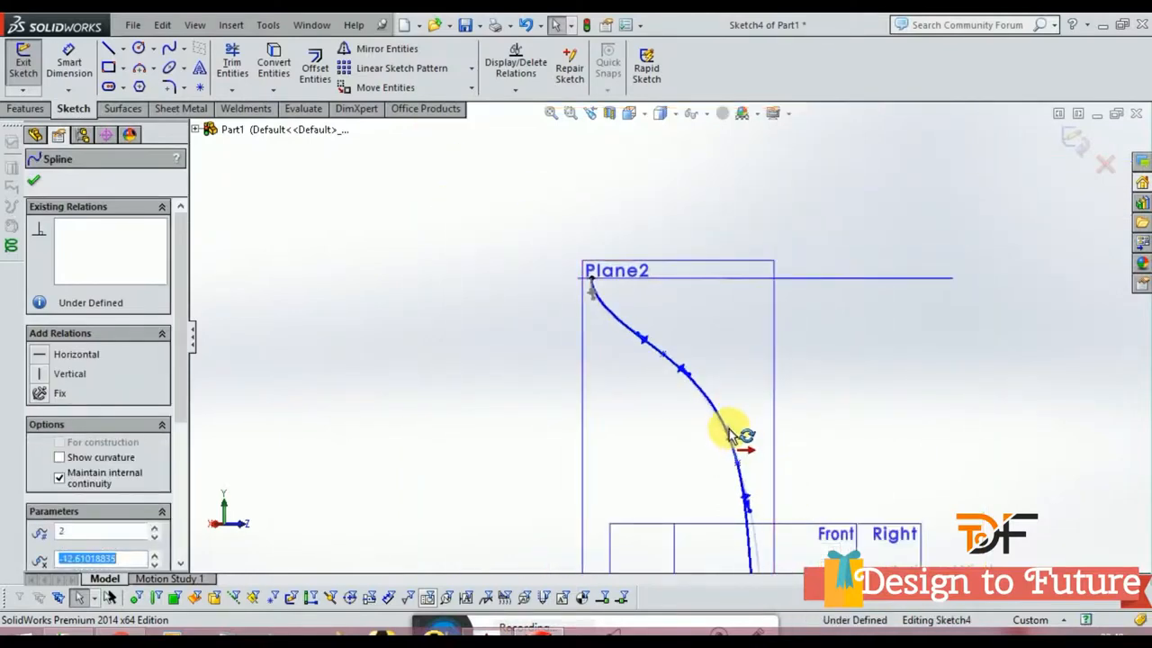
pyautogui.scroll(2, 798, 461)
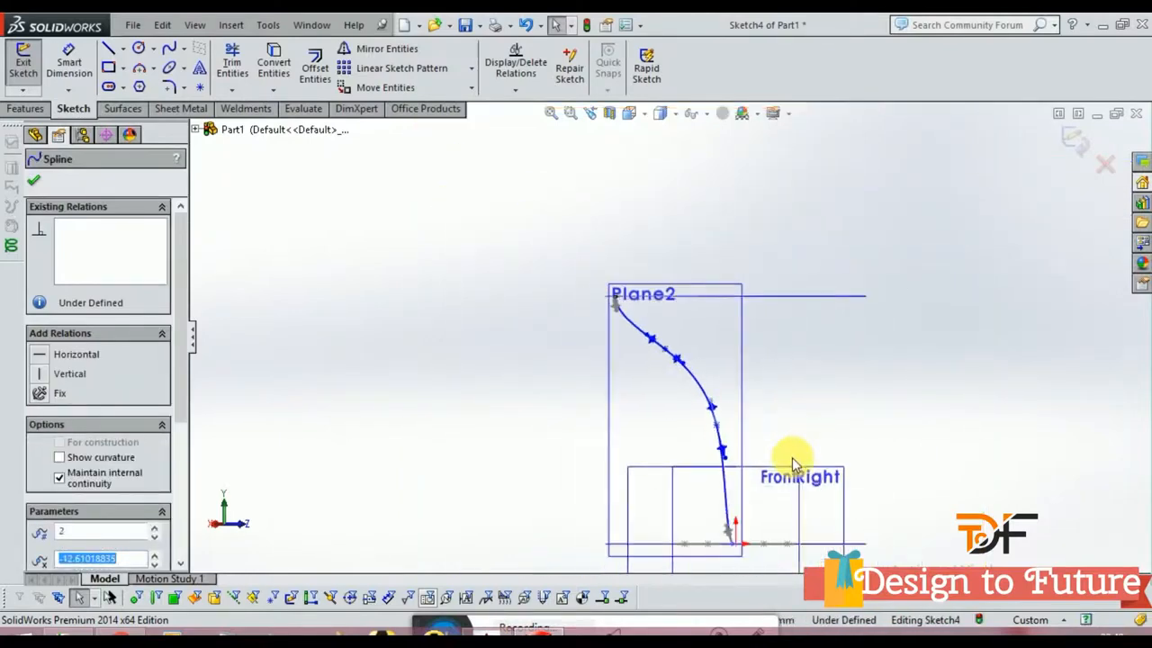
pyautogui.click(1074, 147)
pyautogui.scroll(-3, 617, 300)
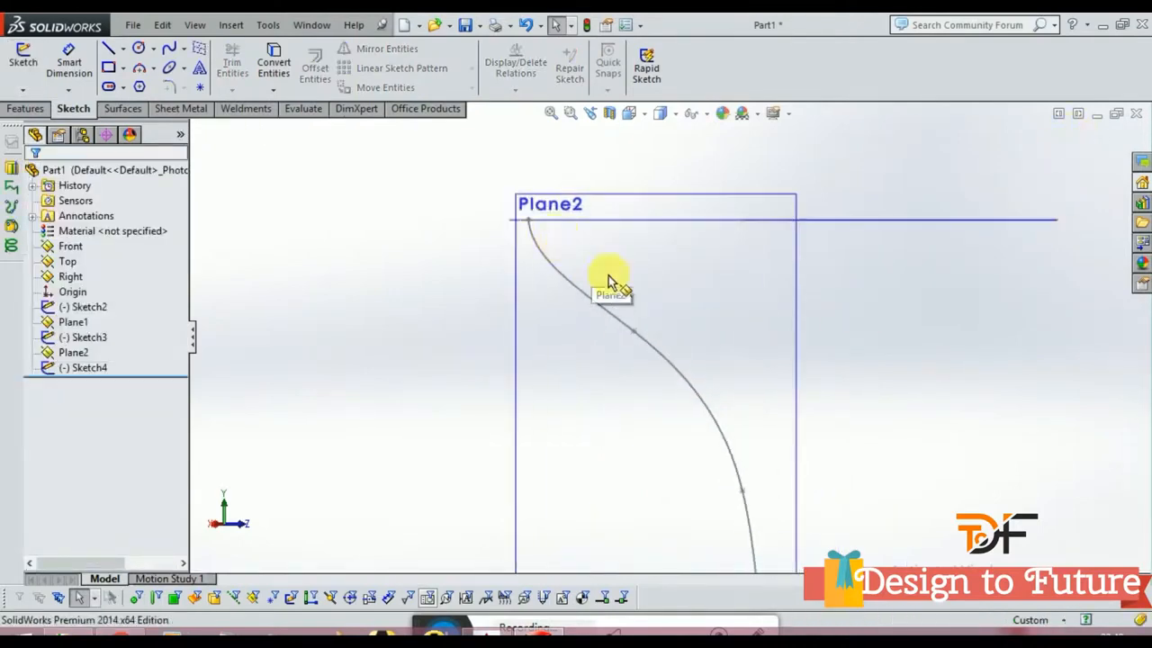
pyautogui.moveTo(608, 280); pyautogui.dragTo(630, 340, button='middle')
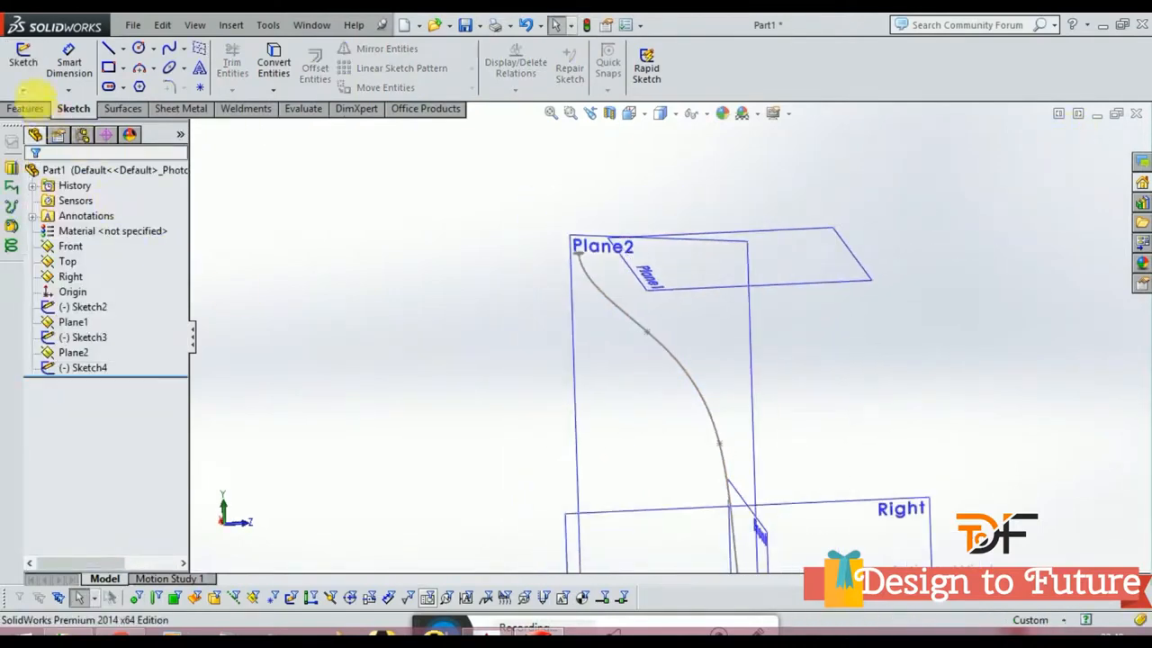
pyautogui.click(36, 108)
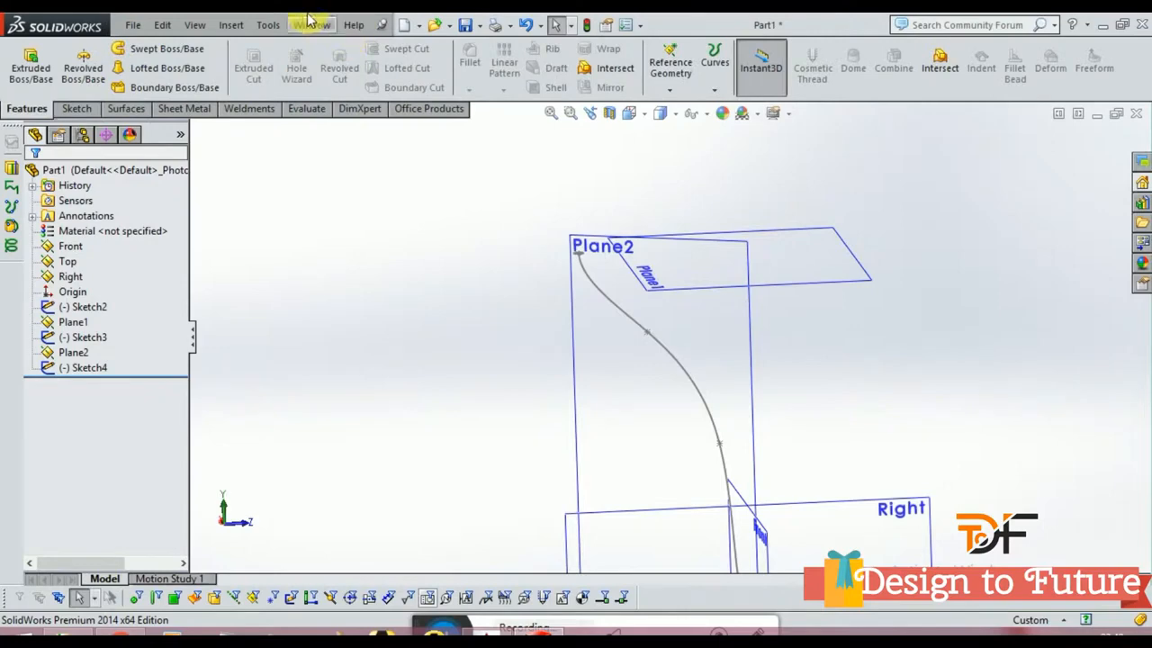
pyautogui.click(166, 68)
pyautogui.scroll(3, 675, 515)
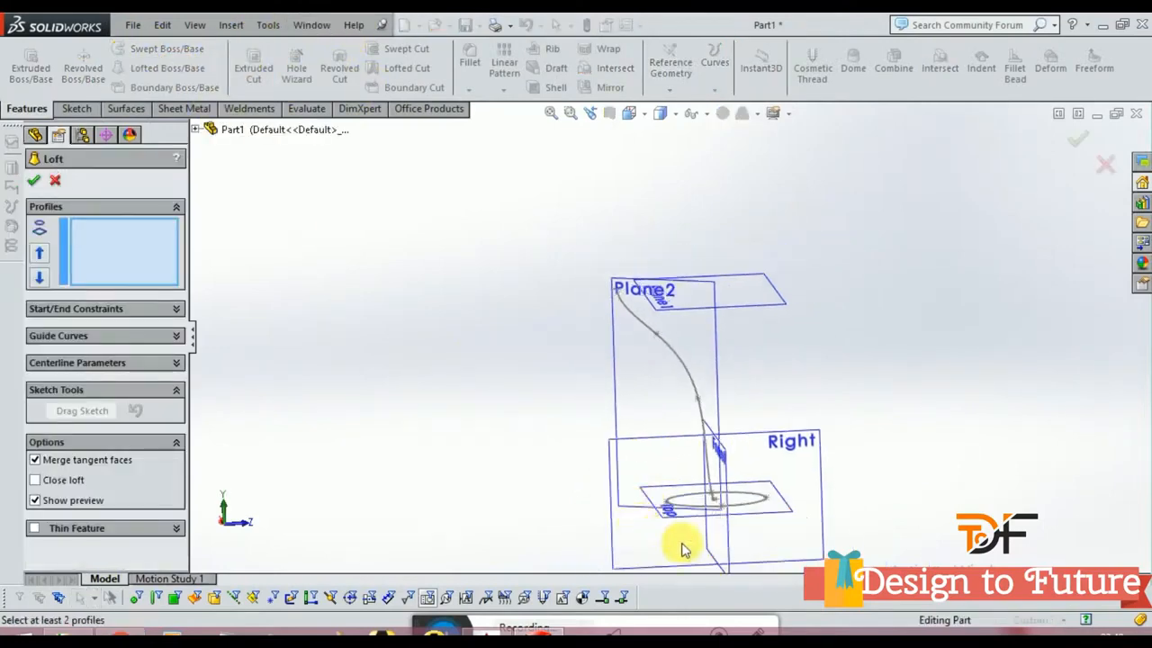
pyautogui.scroll(-6, 697, 511)
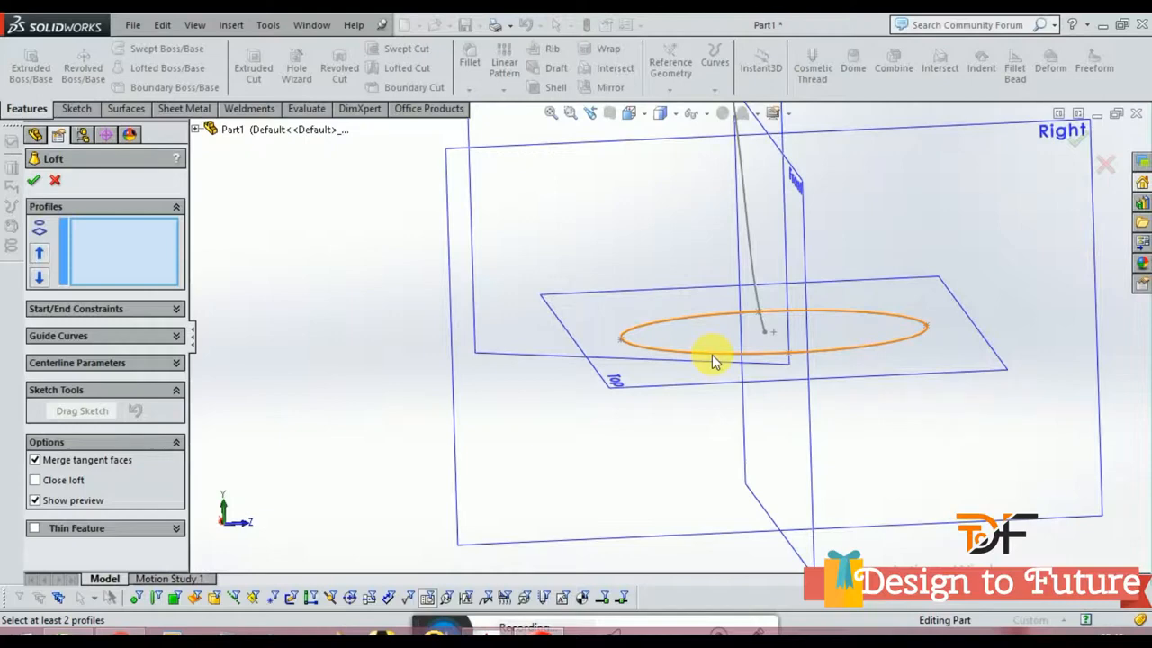
pyautogui.click(712, 355)
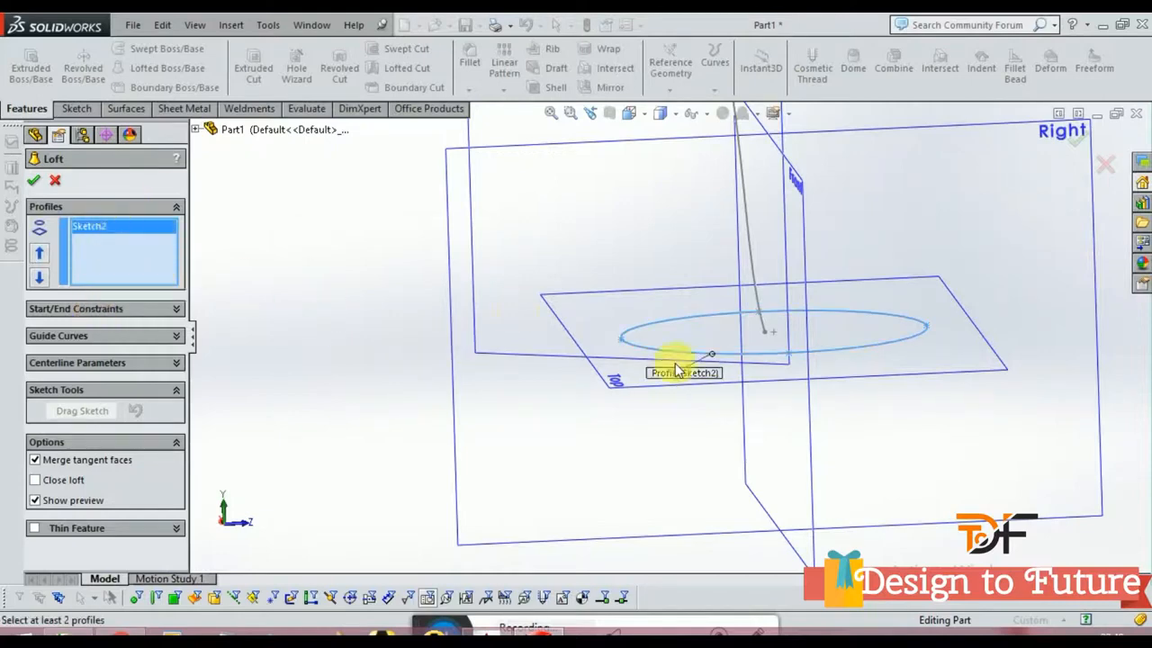
pyautogui.scroll(3, 693, 351)
pyautogui.scroll(1, 586, 207)
pyautogui.scroll(-3, 583, 196)
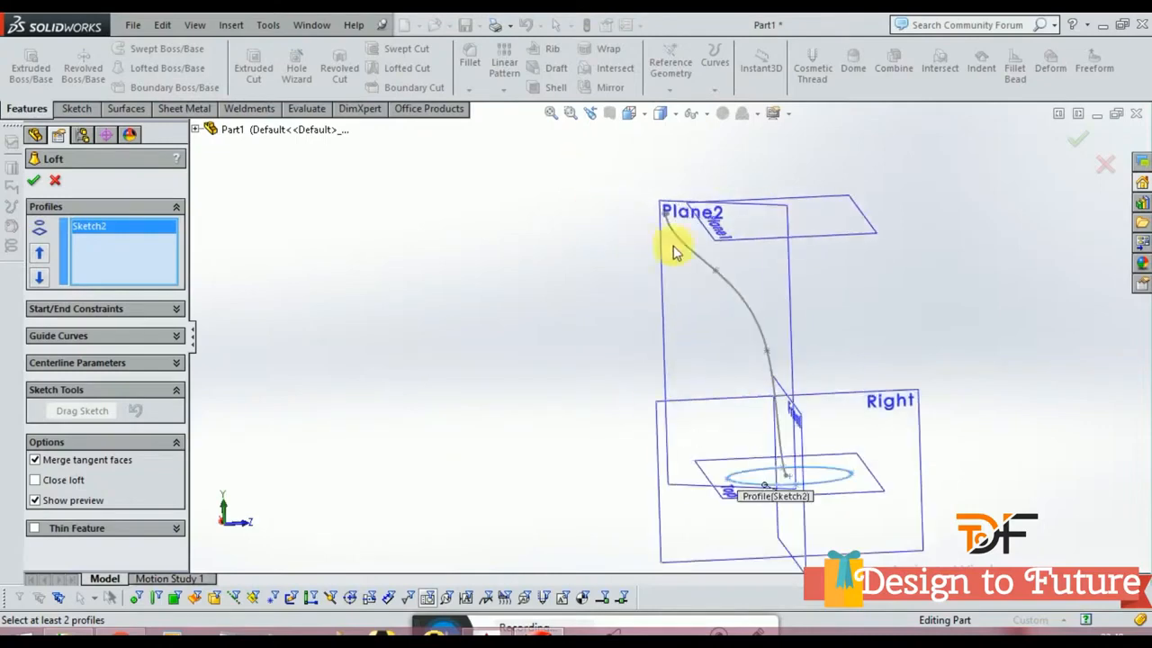
pyautogui.press('Escape')
pyautogui.click(158, 51)
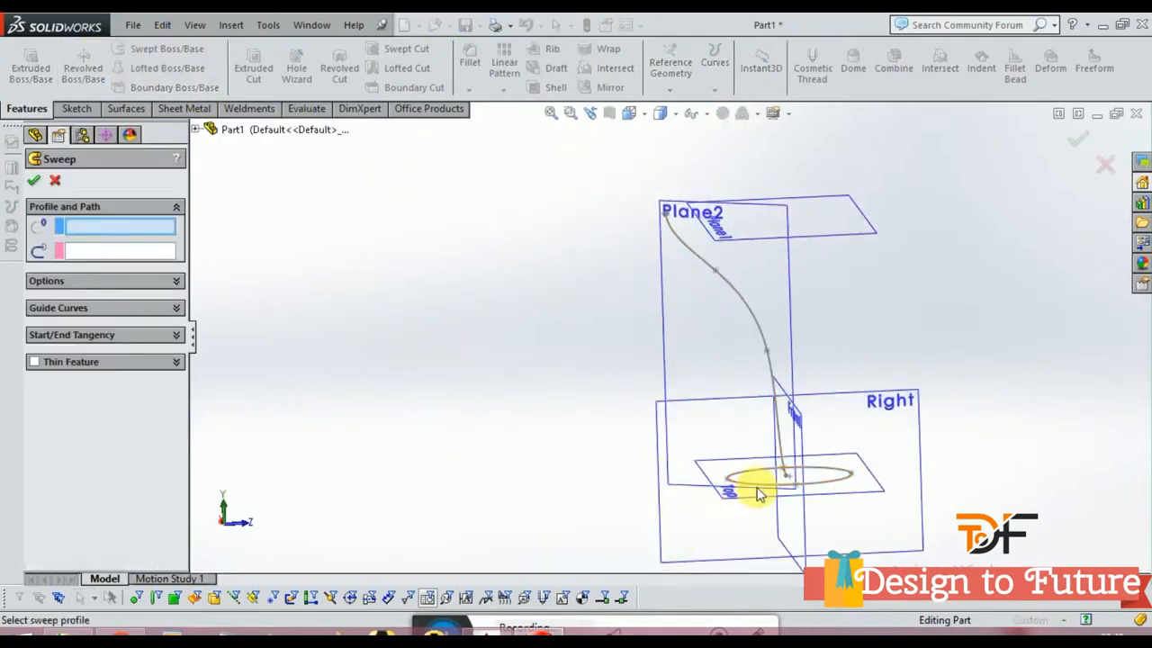
pyautogui.click(742, 489)
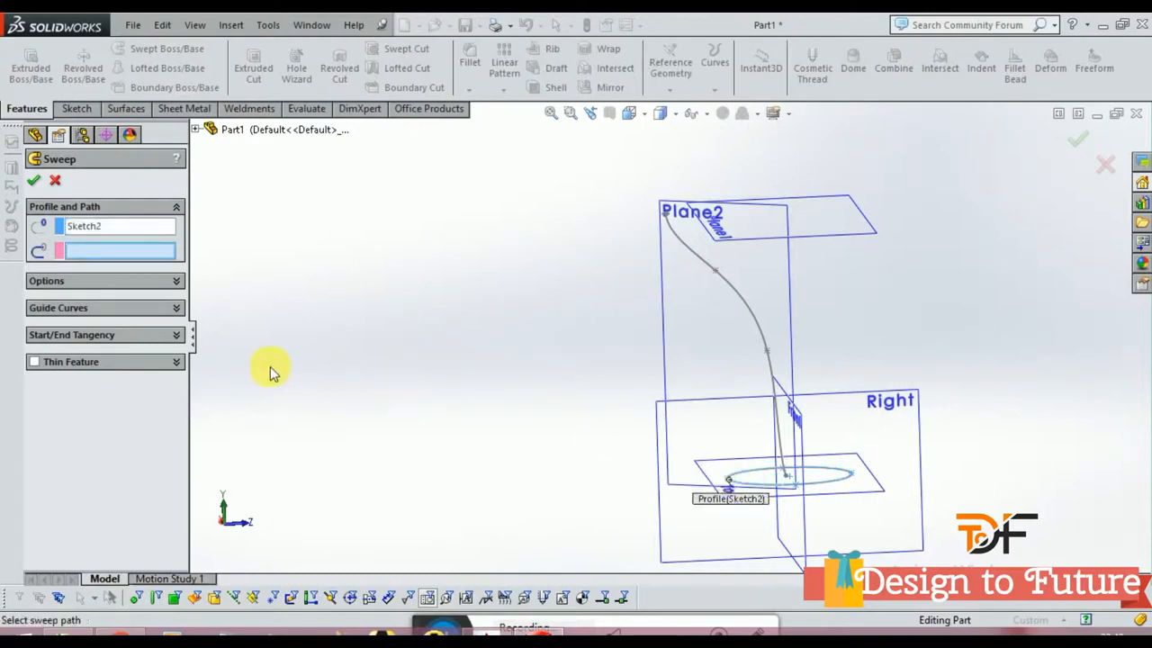
pyautogui.press('Escape')
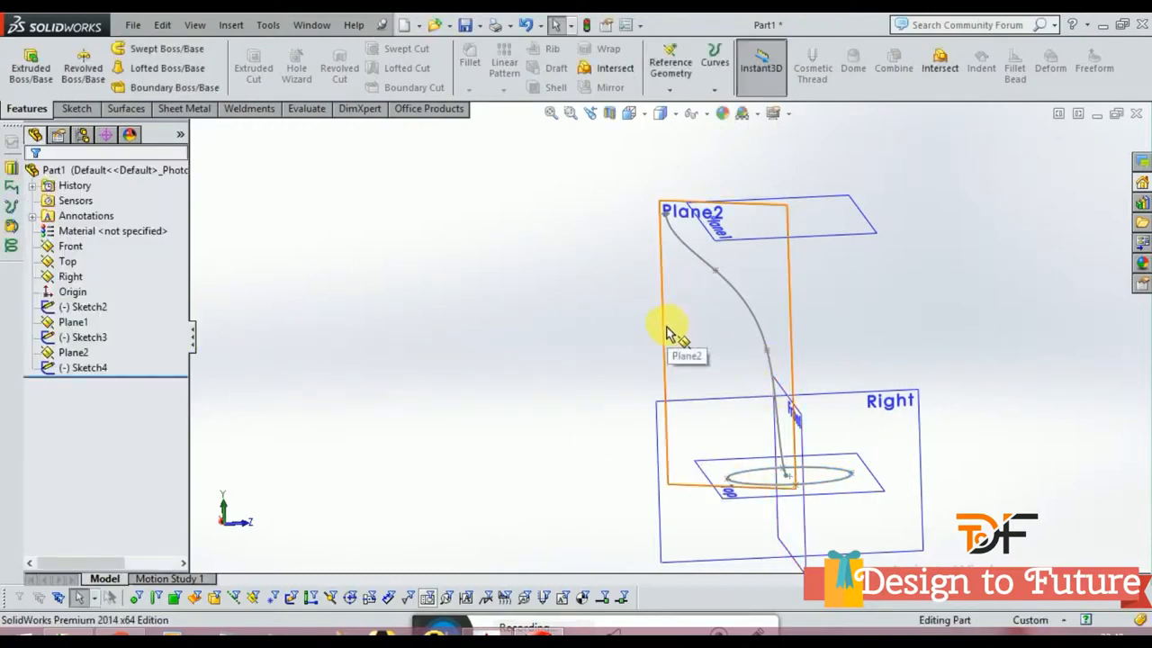
# - Undo the spline on Plane2 together with its reshaping, keeping the empty sketch open for editing
pyautogui.hotkey('ctrl', 'z')
pyautogui.hotkey('ctrl', 'z')
pyautogui.hotkey('ctrl', 'z')
pyautogui.hotkey('ctrl', 'z')
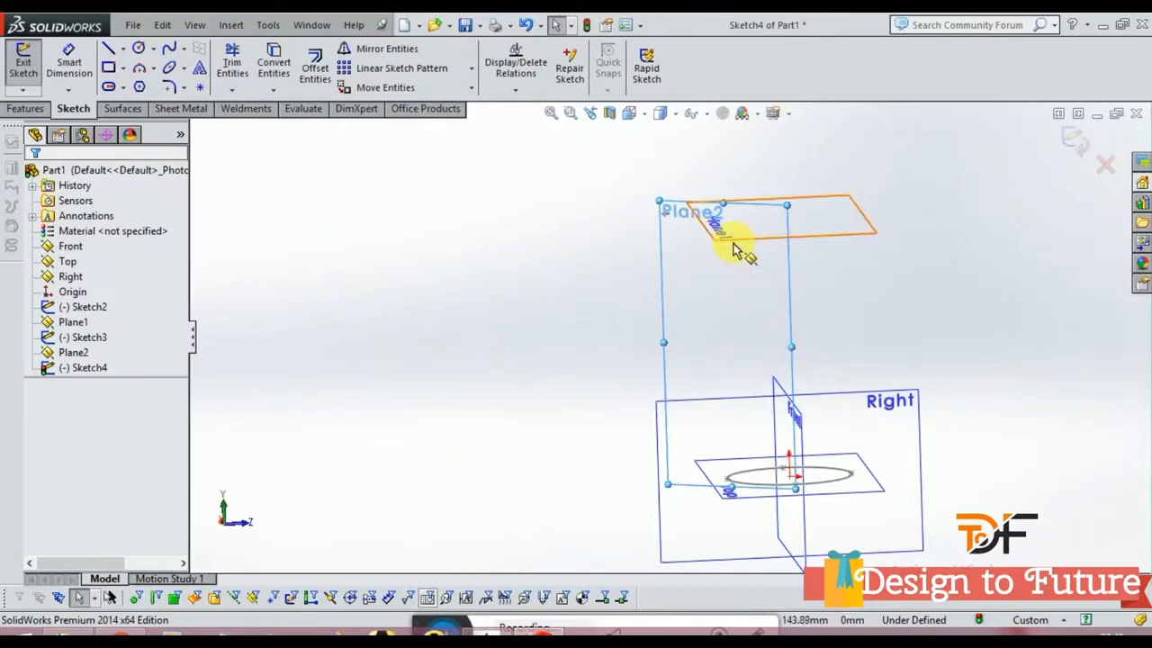
# - Sketch a four-point spline on Plane2 from the large circle's edge on the Plane2 side up to the small circle's outer edge
pyautogui.hotkey('ctrl', '8')
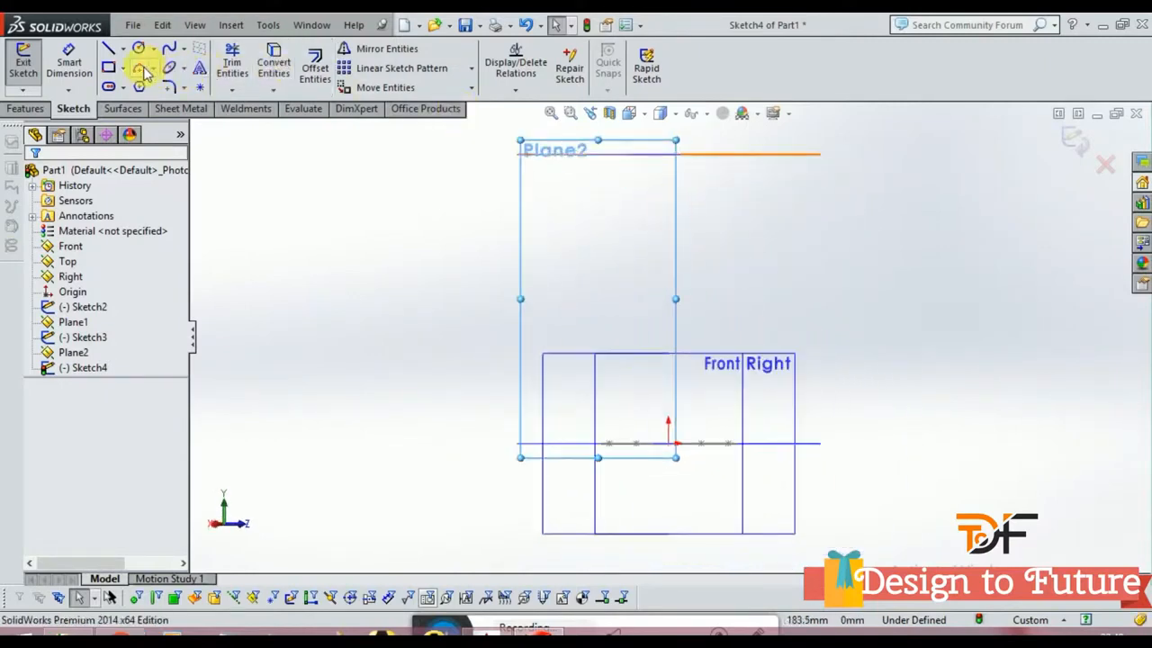
pyautogui.click(168, 51)
pyautogui.scroll(-5, 652, 436)
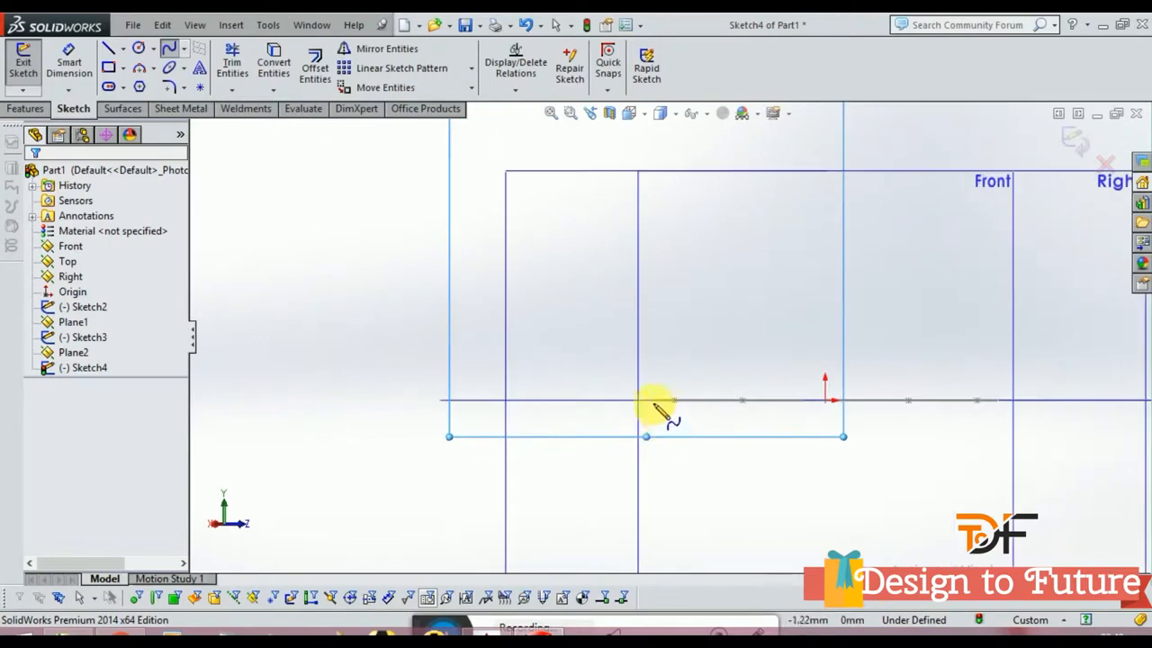
pyautogui.click(654, 399)
pyautogui.scroll(5, 655, 340)
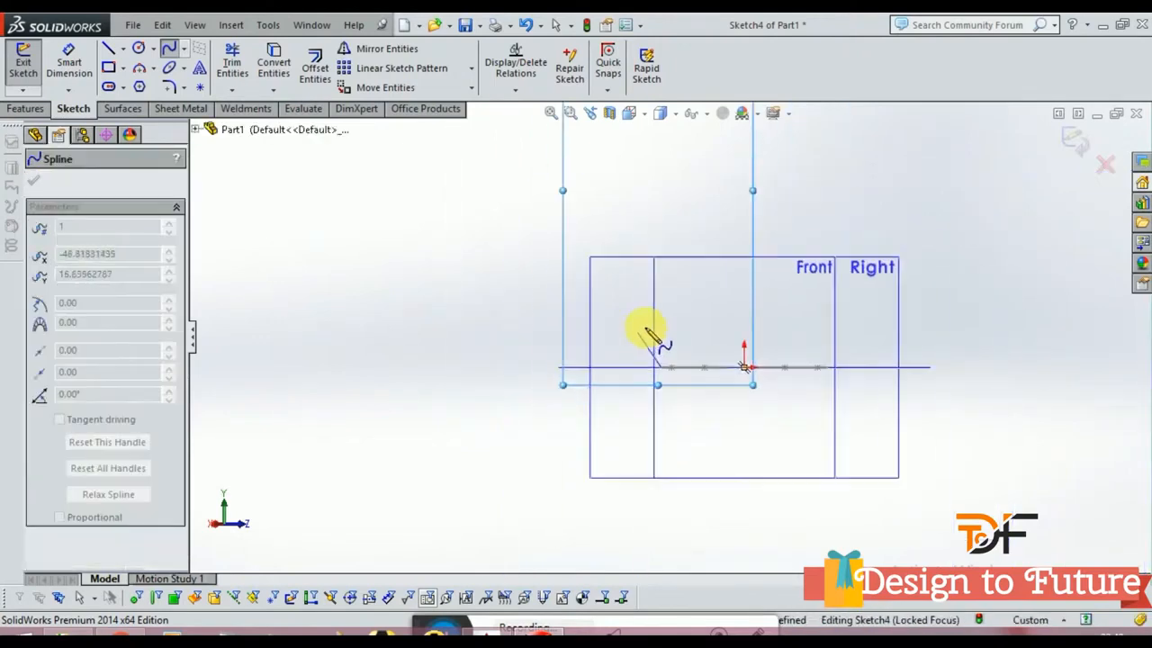
pyautogui.click(673, 257)
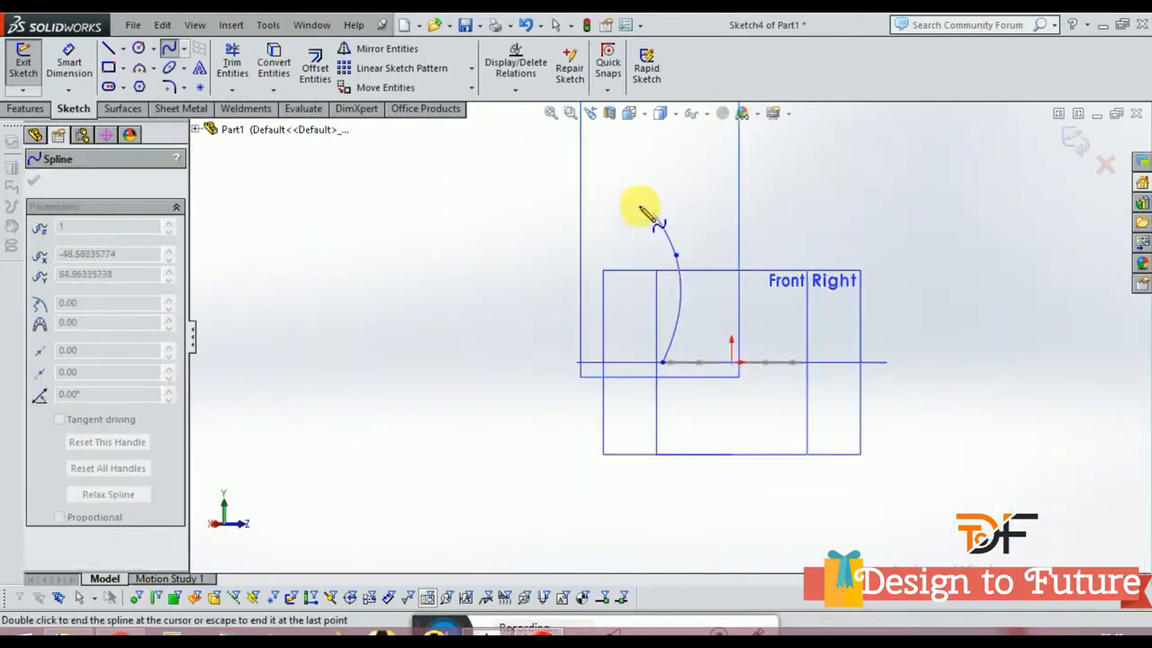
pyautogui.scroll(2, 639, 212)
pyautogui.scroll(-3, 666, 225)
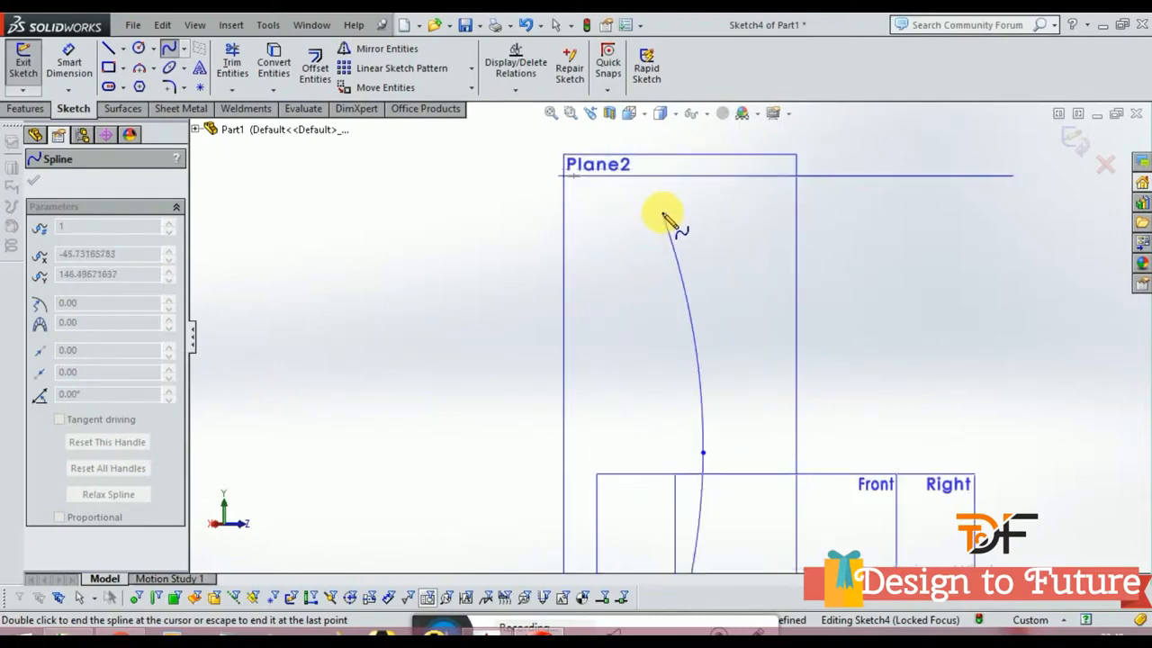
pyautogui.scroll(-2, 589, 207)
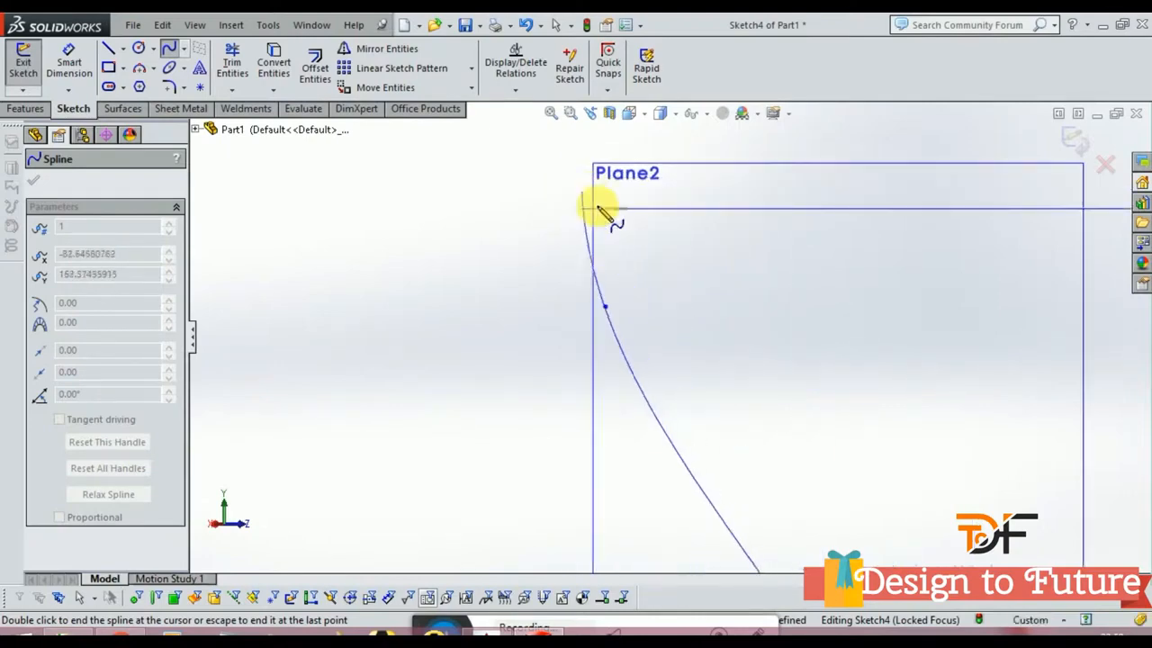
pyautogui.rightClick(635, 226)
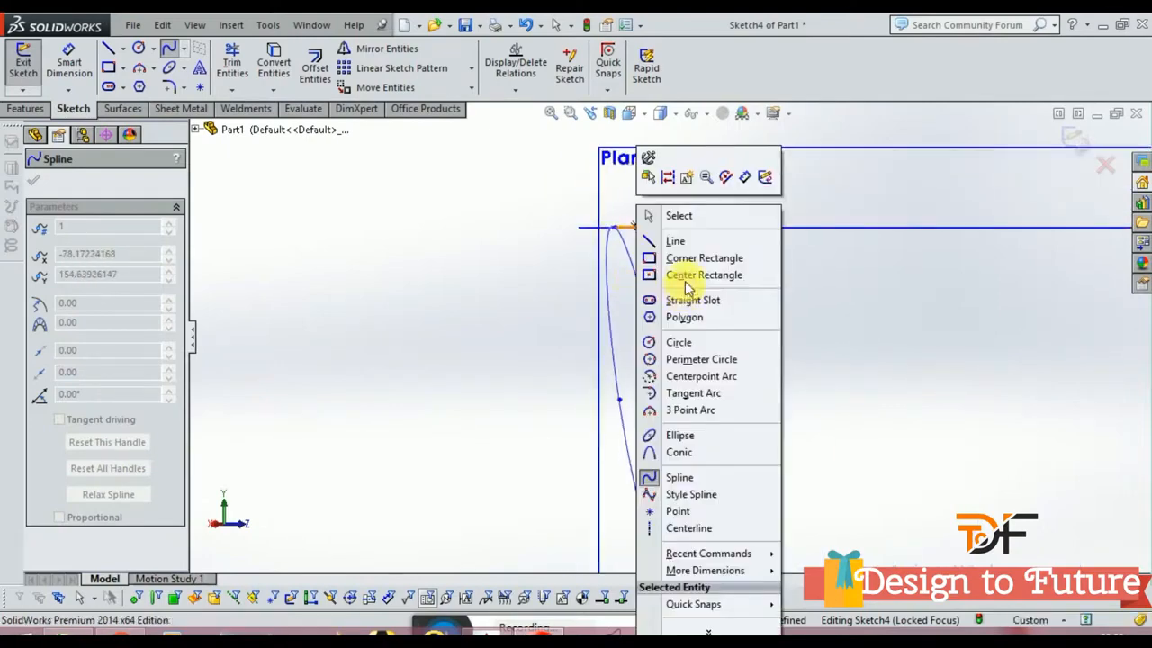
pyautogui.click(674, 216)
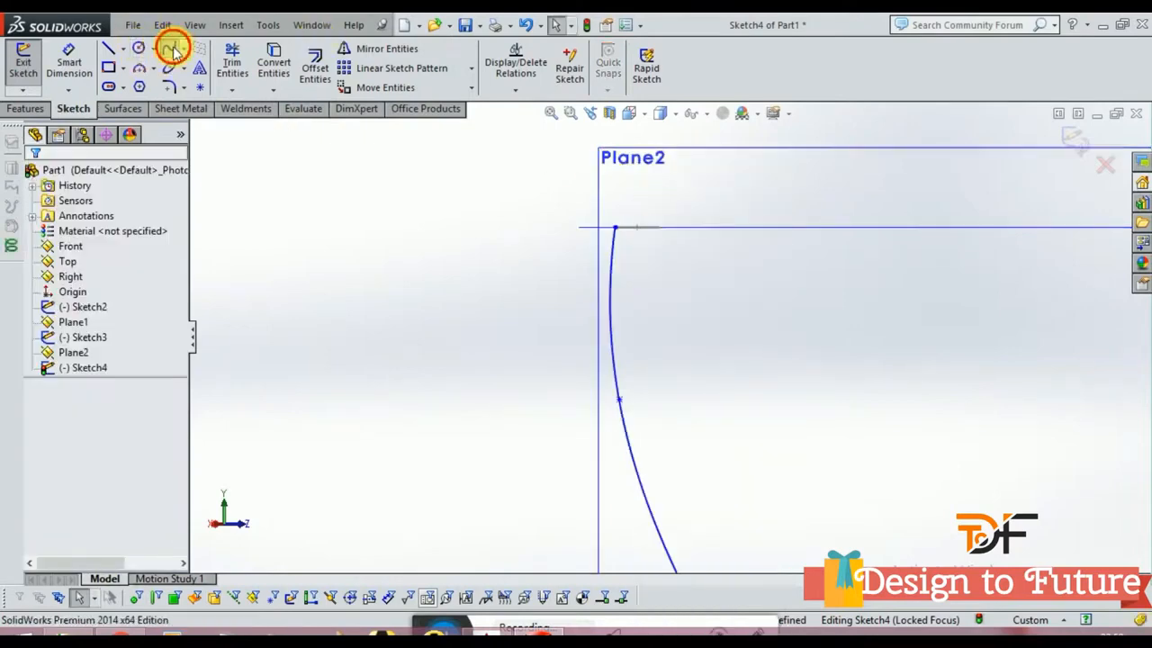
# - Sketch a seven-point spline on Plane2 from the small circle's inner edge down to the large circle's opposite edge
pyautogui.click(171, 49)
pyautogui.click(661, 225)
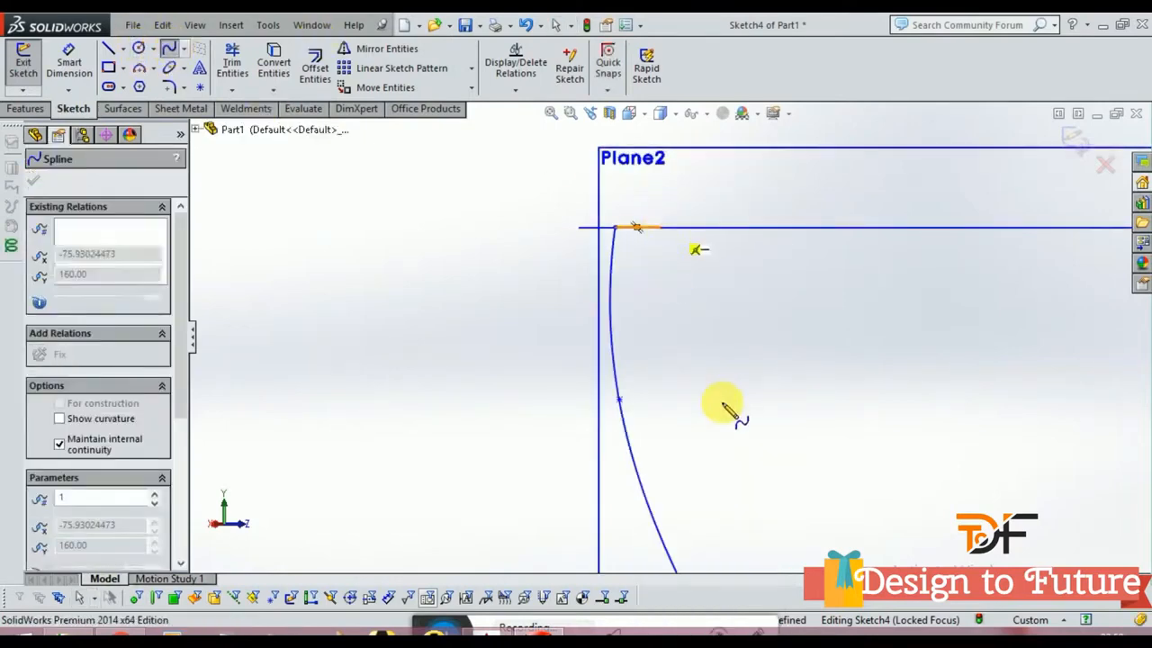
pyautogui.scroll(3, 724, 396)
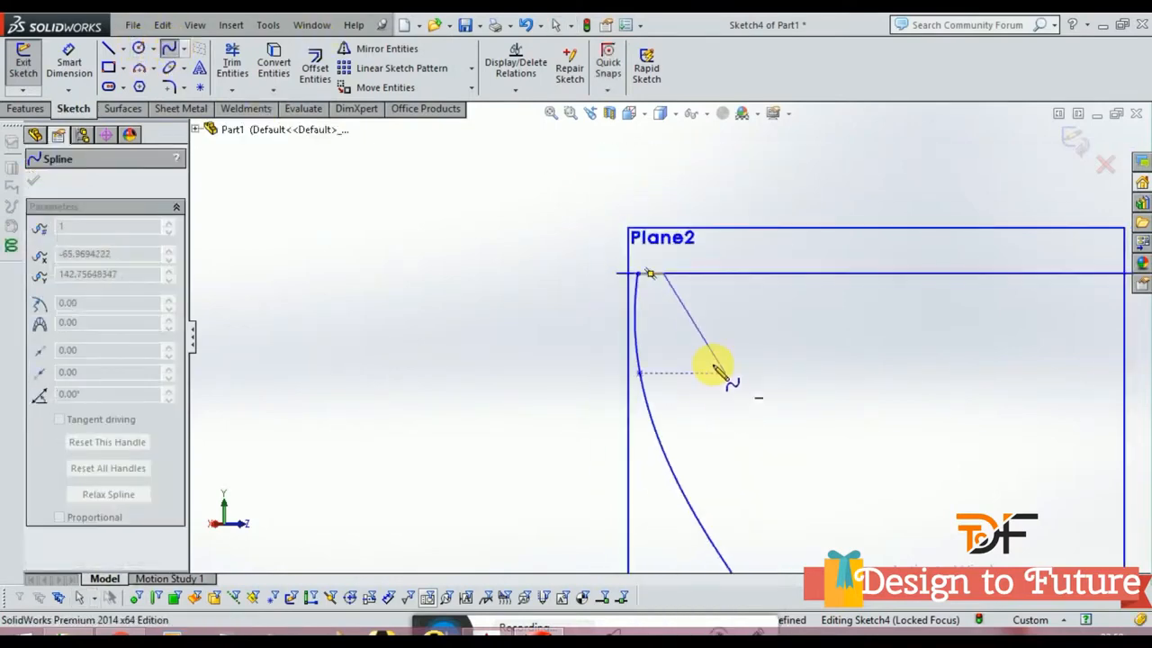
pyautogui.click(663, 336)
pyautogui.click(756, 442)
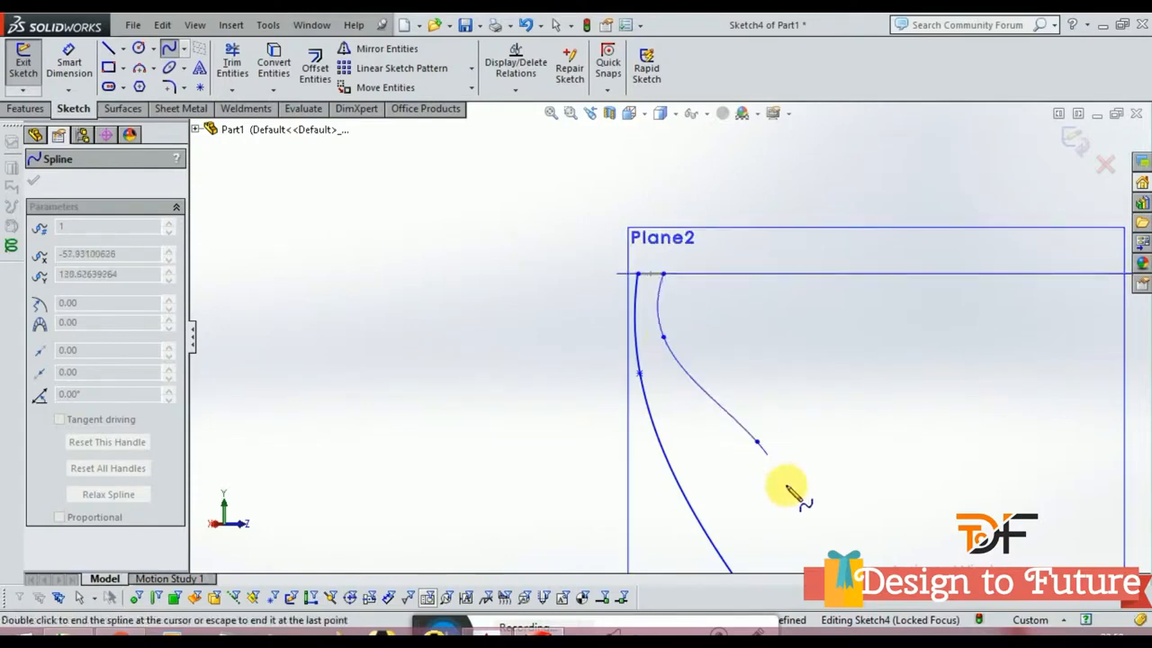
pyautogui.click(842, 517)
pyautogui.press('z')
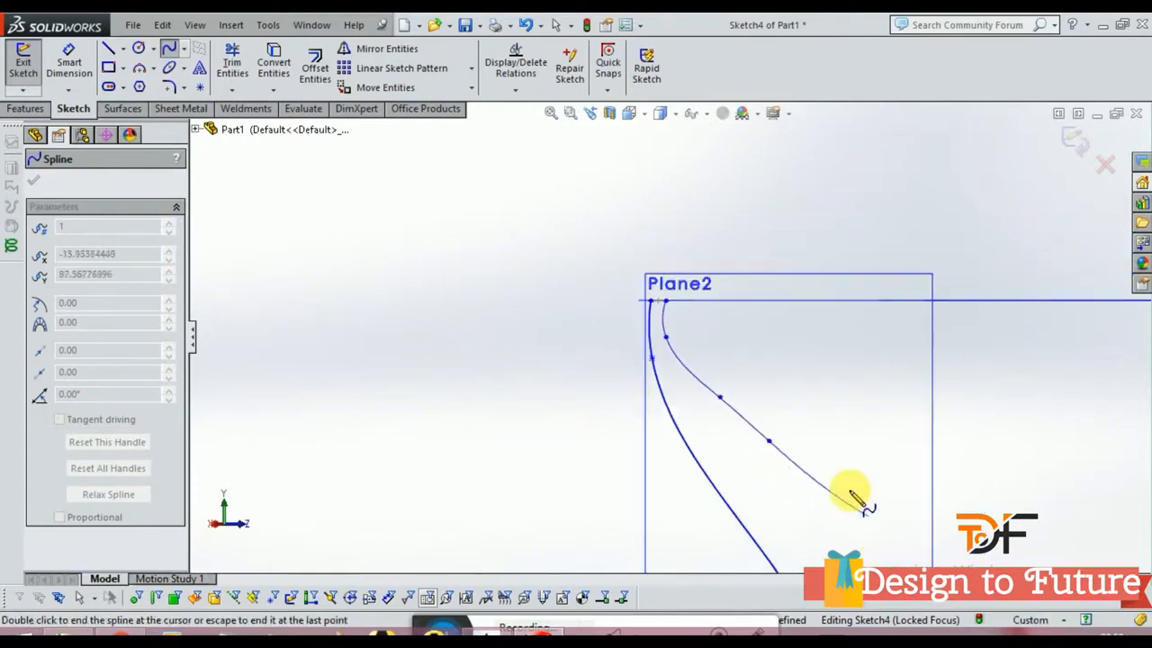
pyautogui.press('z')
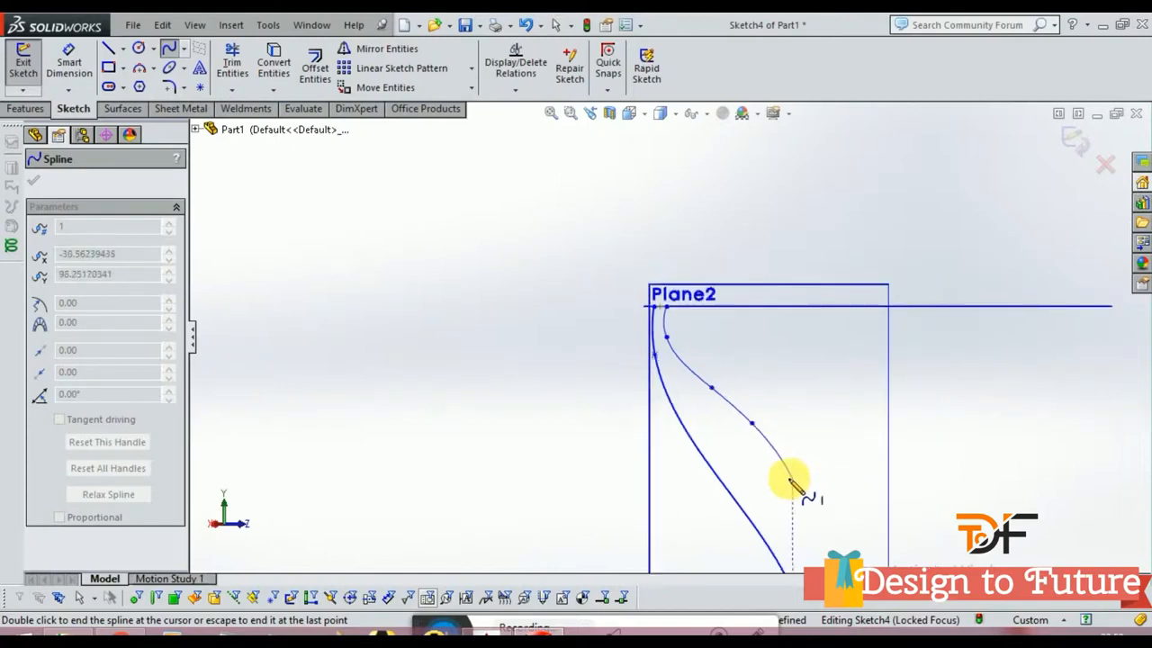
pyautogui.click(792, 477)
pyautogui.press('z')
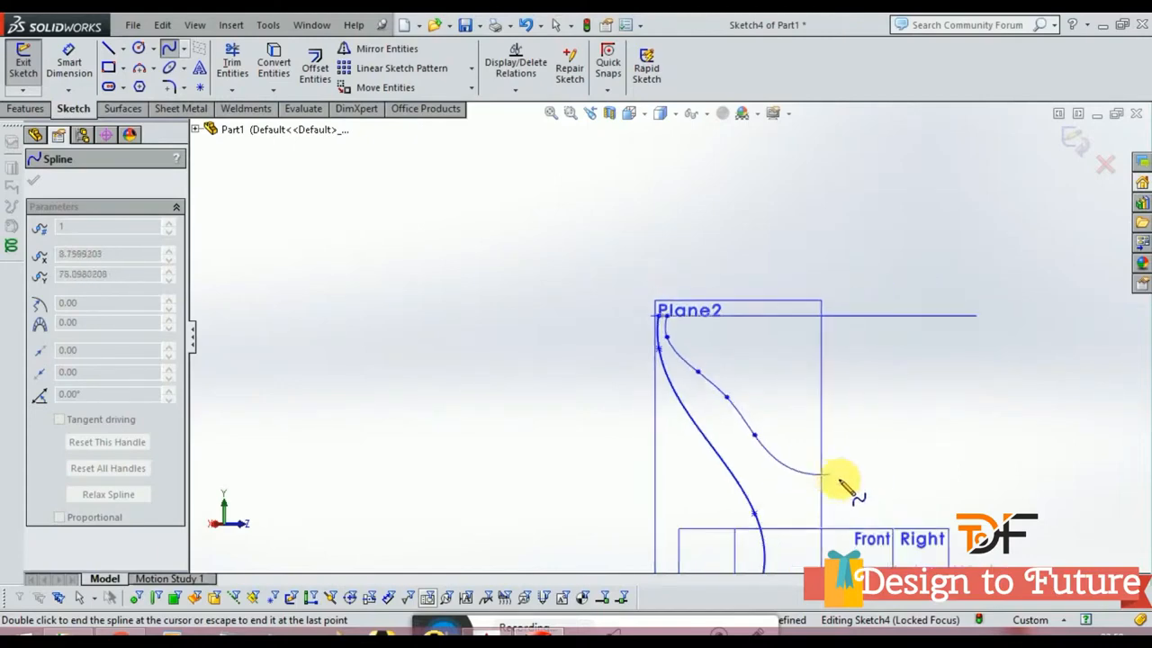
pyautogui.press('z')
pyautogui.scroll(-2, 817, 496)
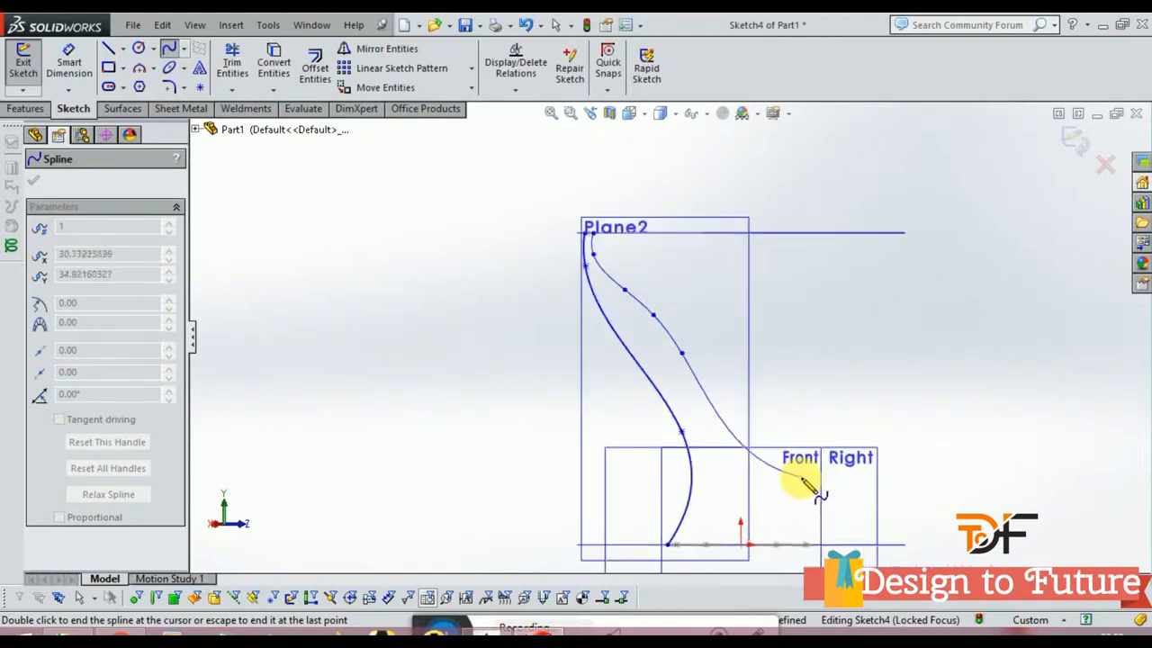
pyautogui.click(800, 476)
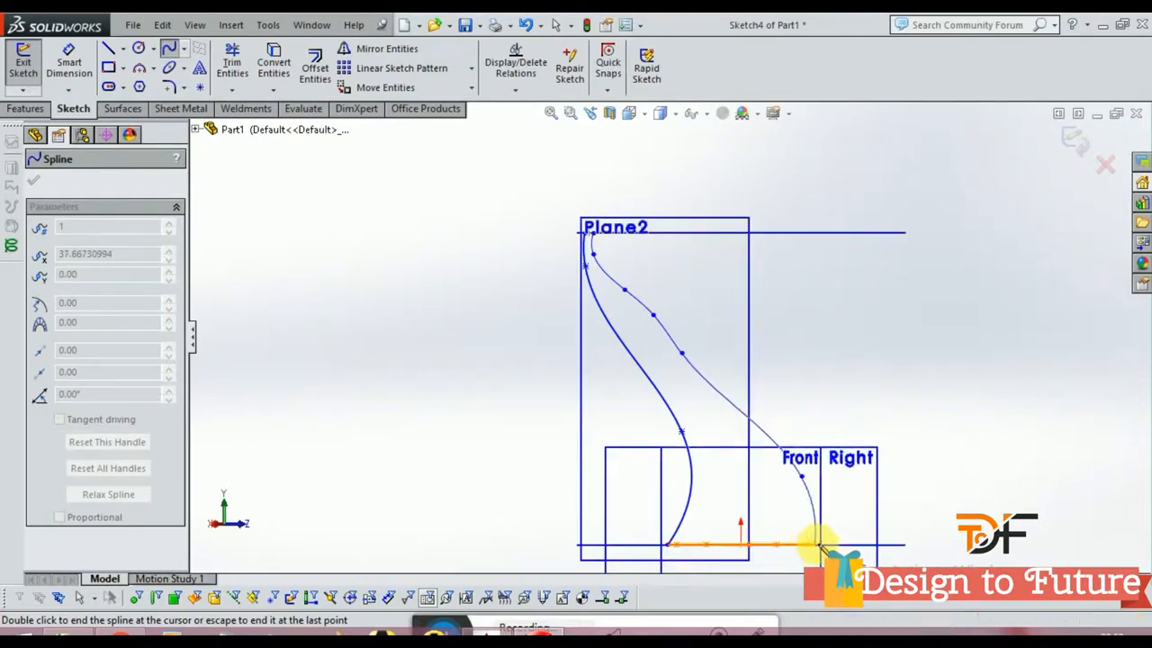
pyautogui.doubleClick(818, 546)
pyautogui.rightClick(838, 423)
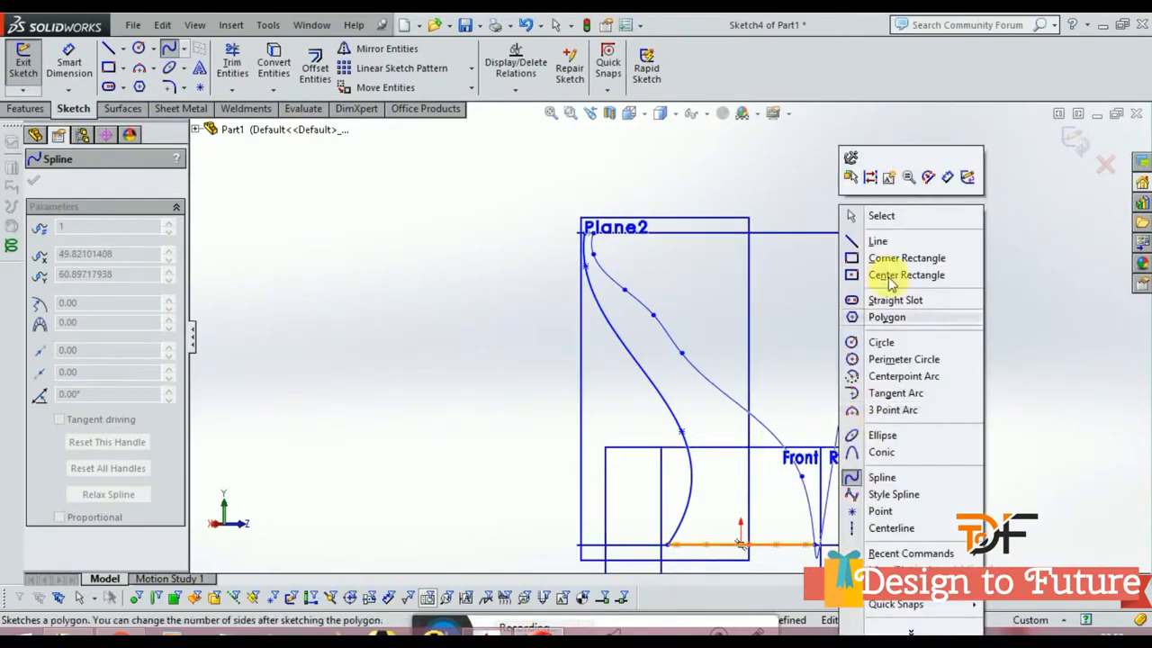
pyautogui.click(885, 215)
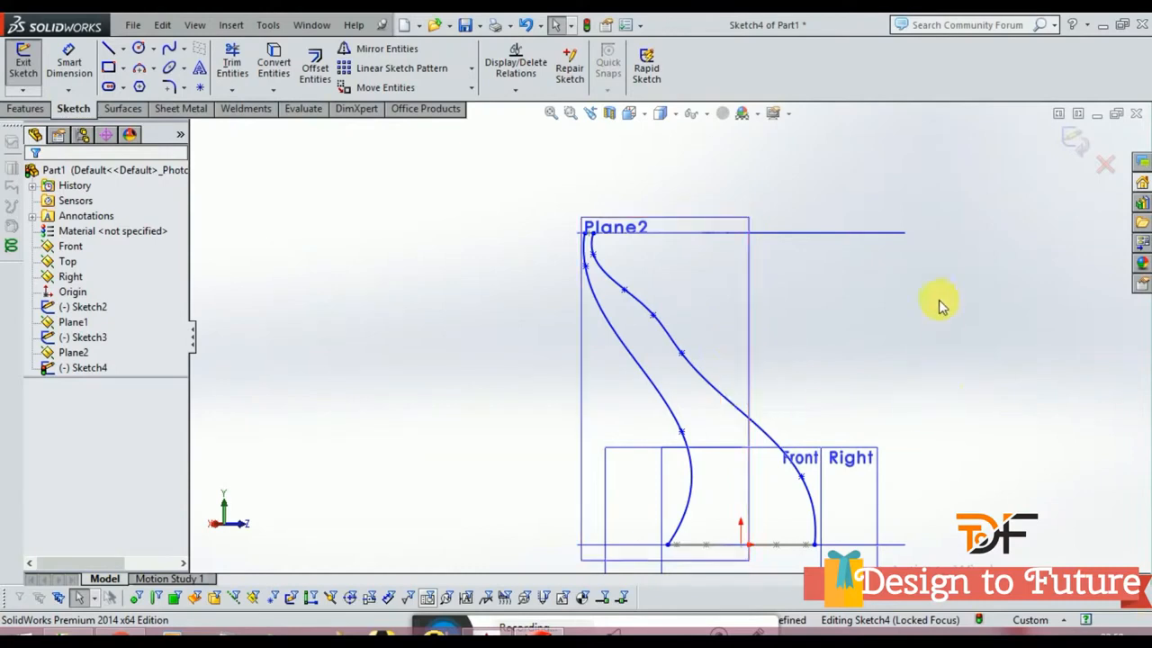
pyautogui.scroll(-3, 638, 252)
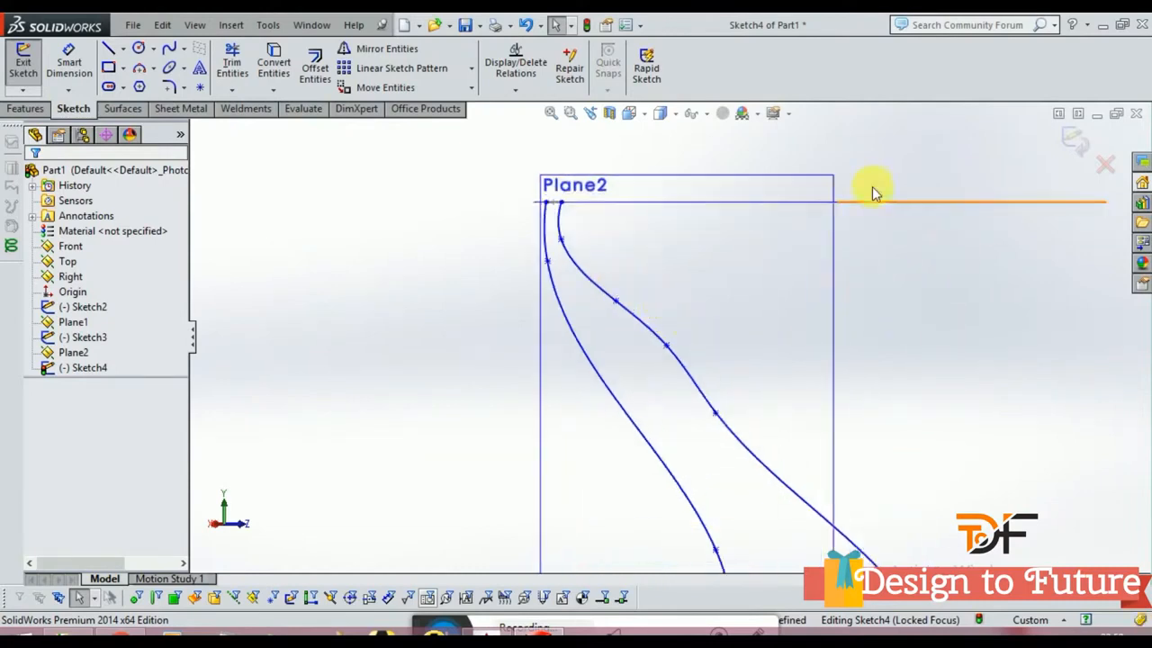
# - Exit the spline sketch and start a loft with the large circle and the small circle as its profiles
pyautogui.click(1071, 139)
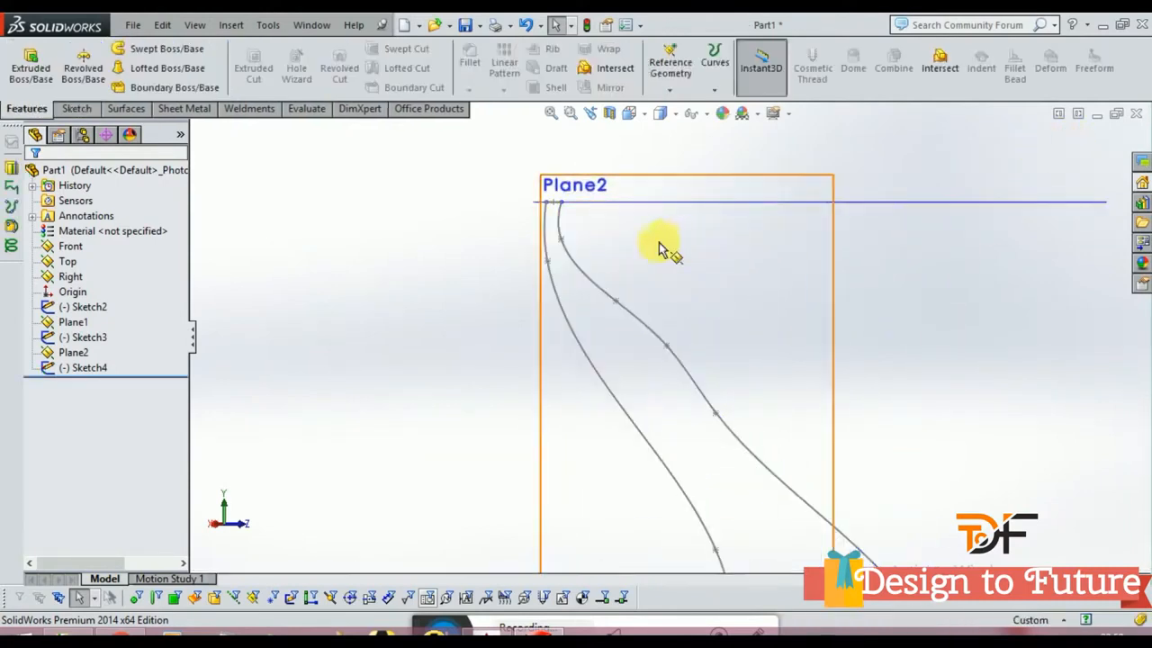
pyautogui.click(658, 249)
pyautogui.click(166, 67)
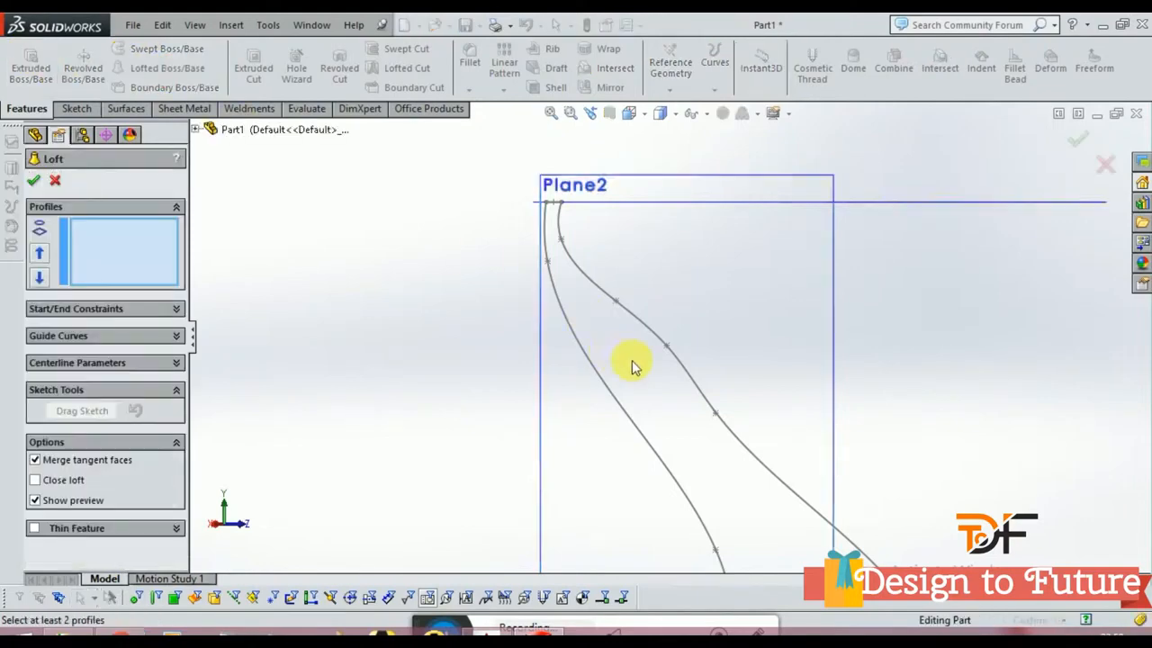
pyautogui.scroll(3, 632, 367)
pyautogui.moveTo(715, 411); pyautogui.dragTo(707, 555, button='middle')
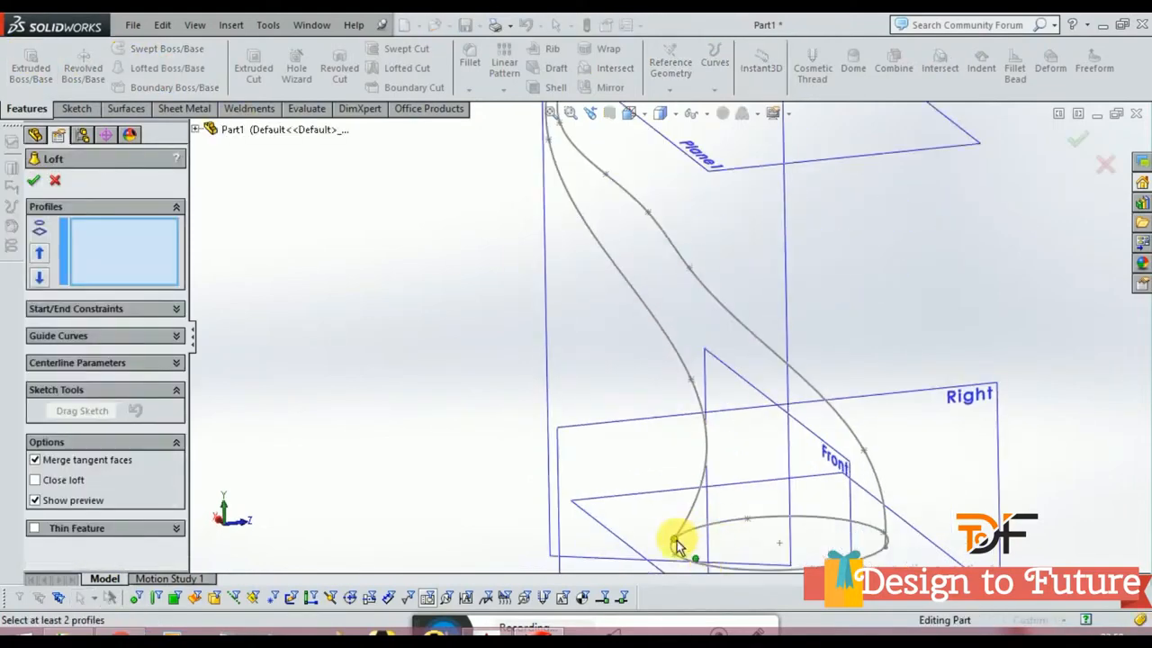
pyautogui.click(673, 551)
pyautogui.moveTo(630, 339); pyautogui.dragTo(638, 278, button='middle')
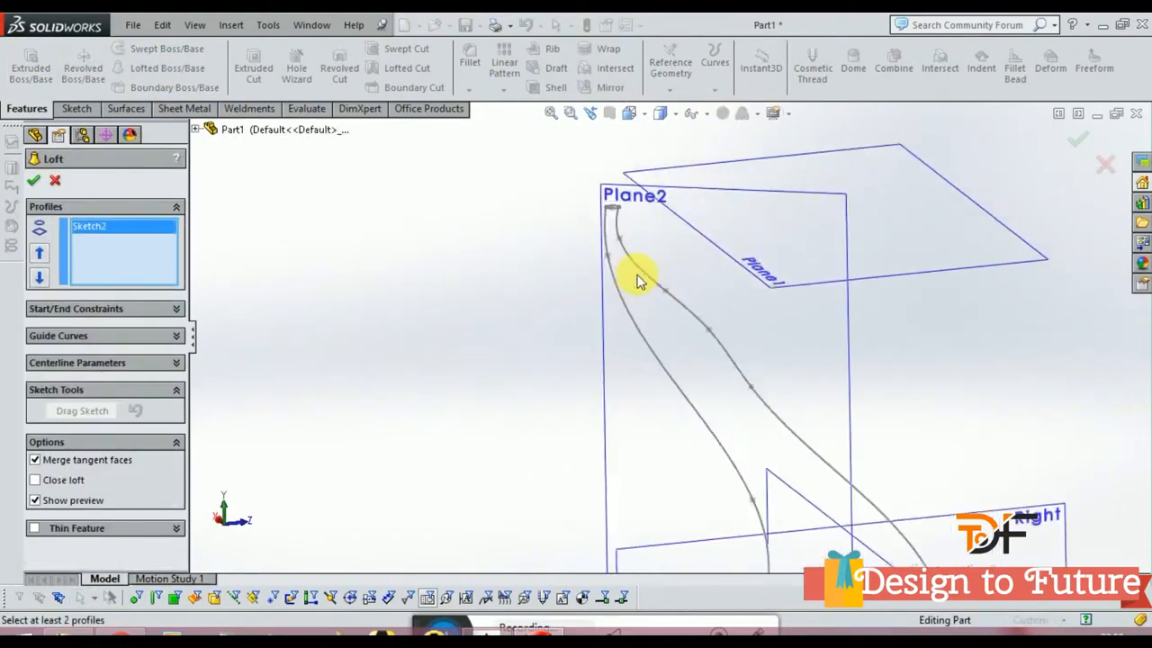
pyautogui.scroll(-3, 621, 261)
pyautogui.scroll(-2, 607, 265)
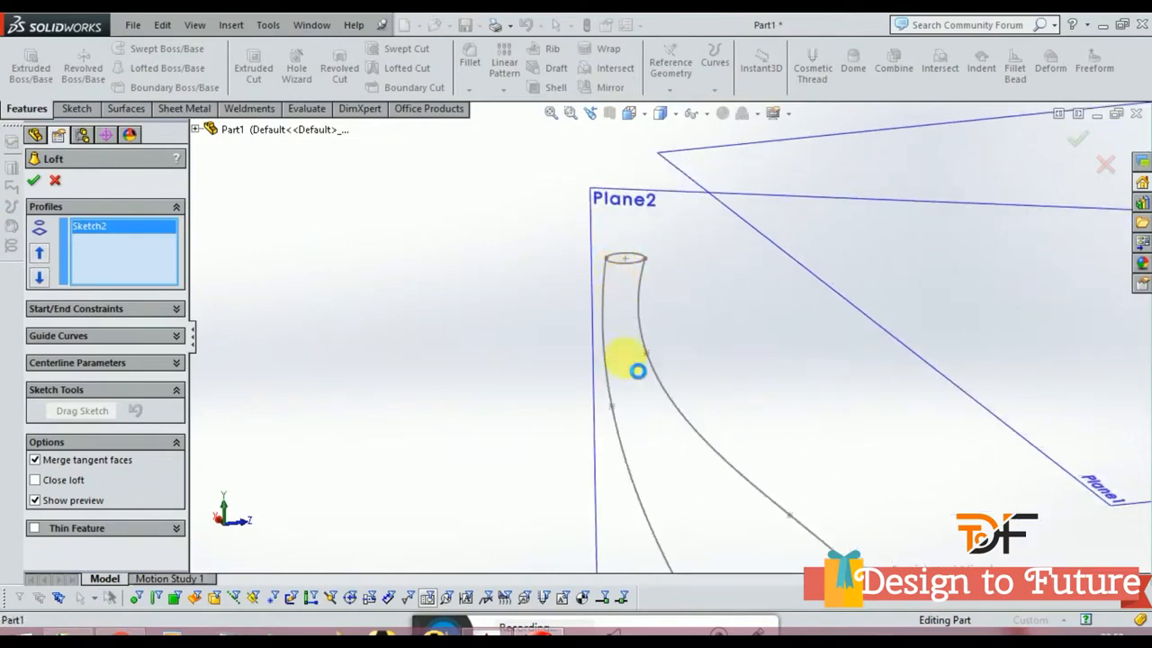
# - Add both splines as separate open-group guide curves and complete the loft
pyautogui.click(40, 335)
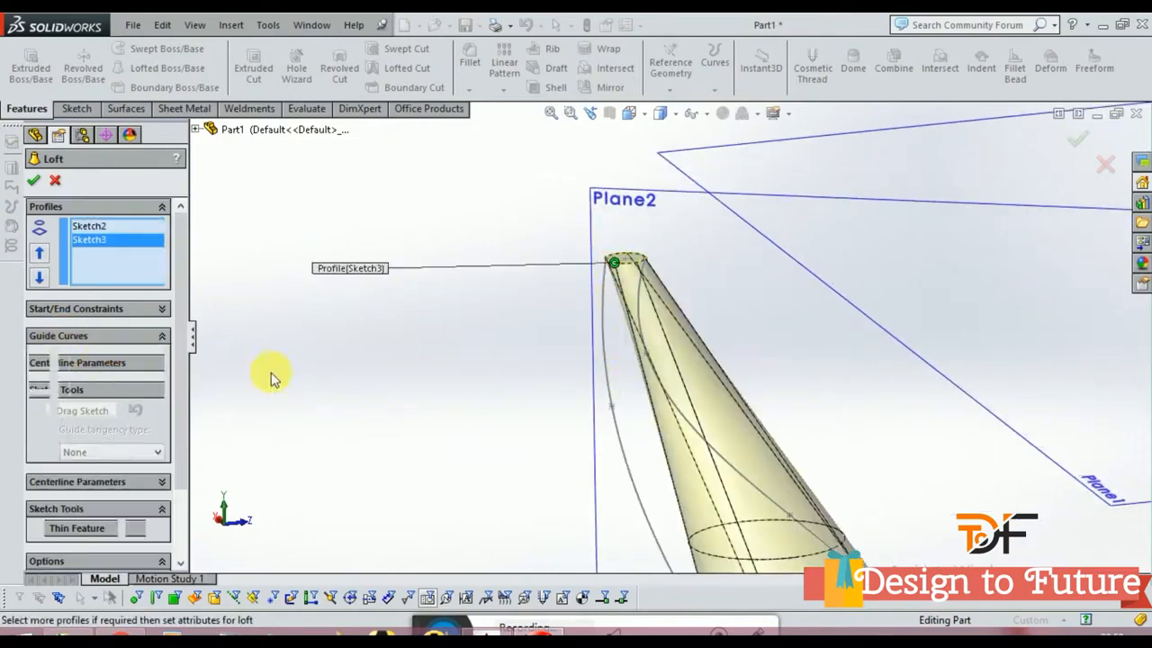
pyautogui.click(606, 362)
pyautogui.click(657, 420)
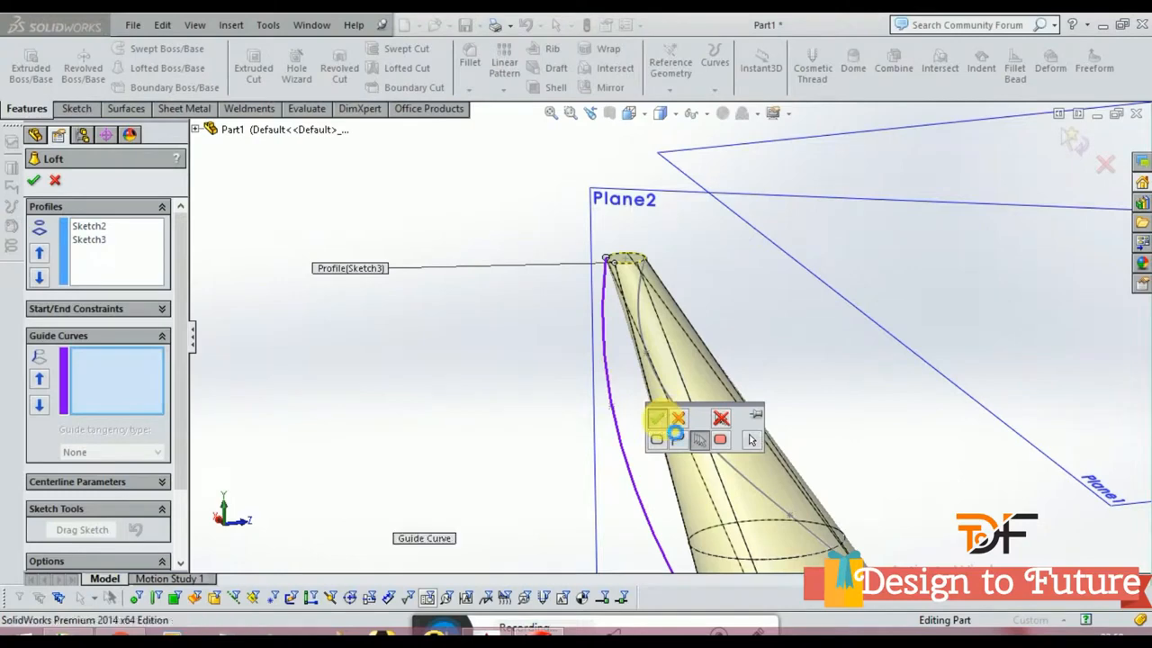
pyautogui.click(641, 300)
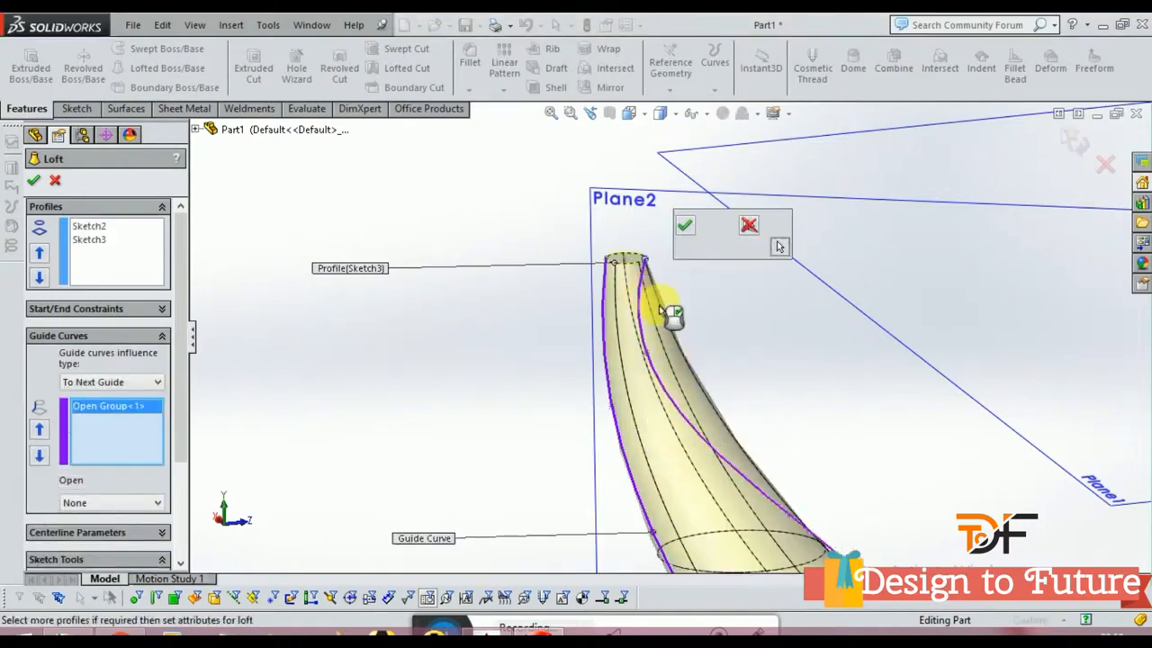
pyautogui.click(687, 228)
pyautogui.scroll(10, 828, 429)
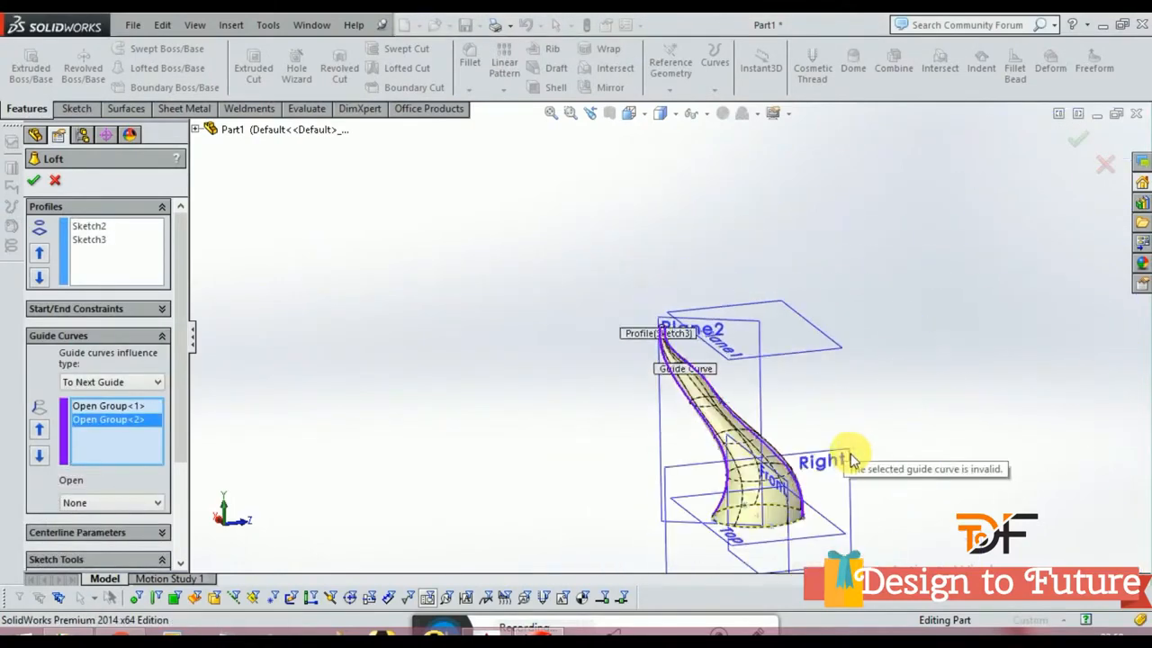
pyautogui.click(1080, 144)
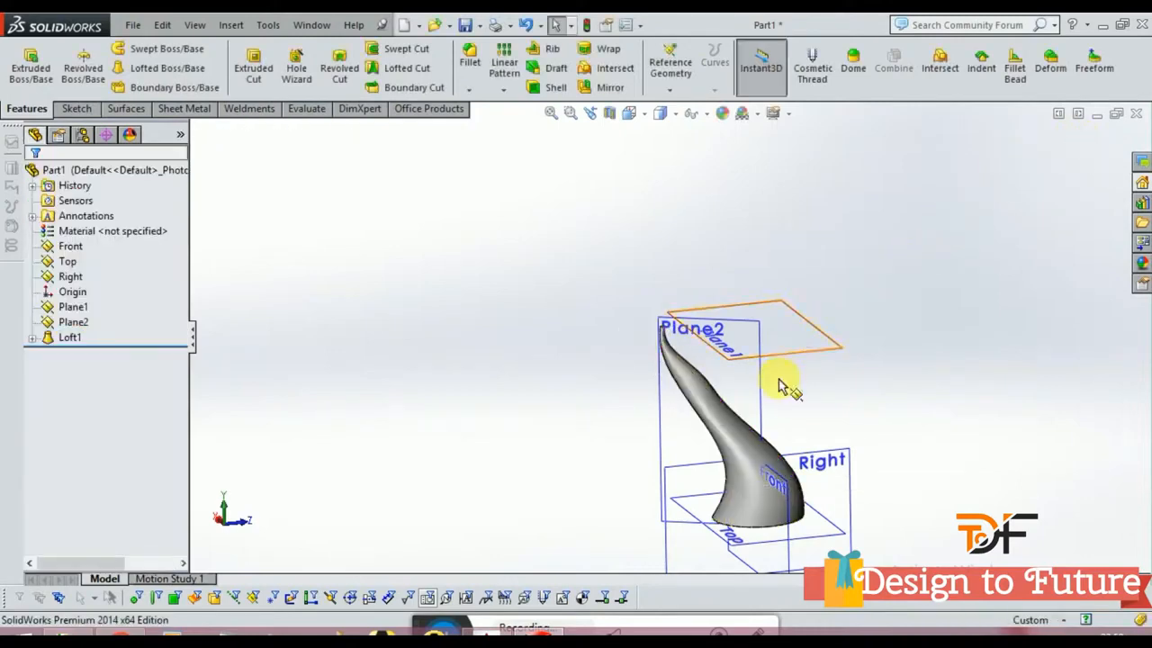
# - Inspect the loft's small end and open a new sketch on Plane2, viewed normal to the plane
pyautogui.moveTo(784, 386); pyautogui.dragTo(769, 367, button='middle')
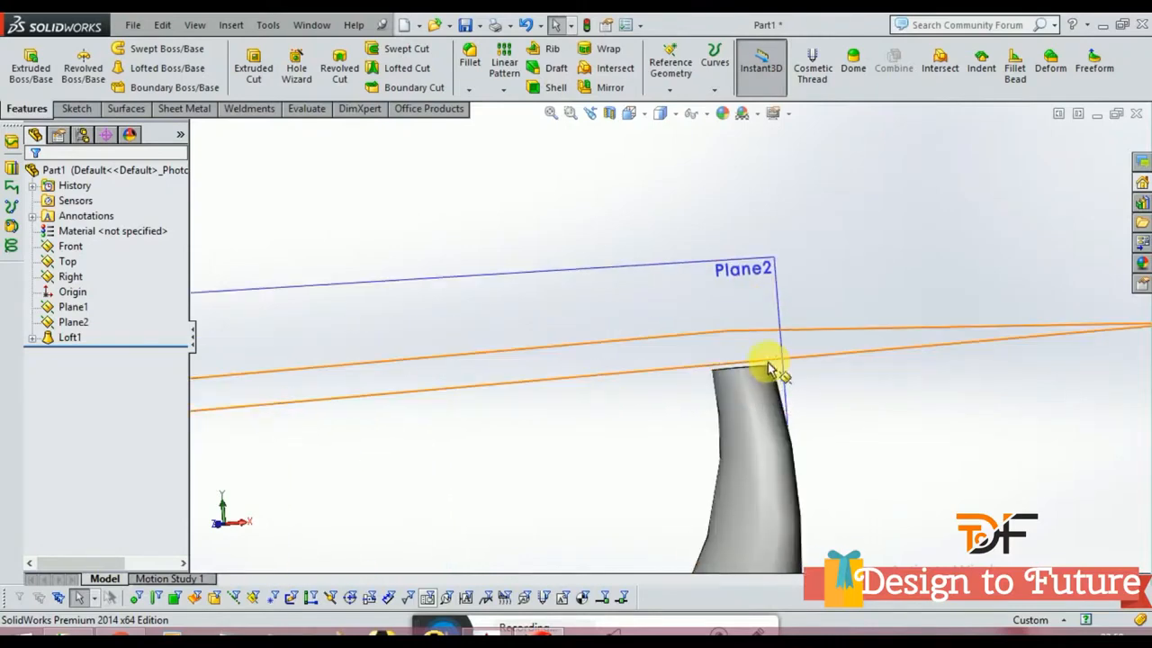
pyautogui.scroll(-6, 727, 360)
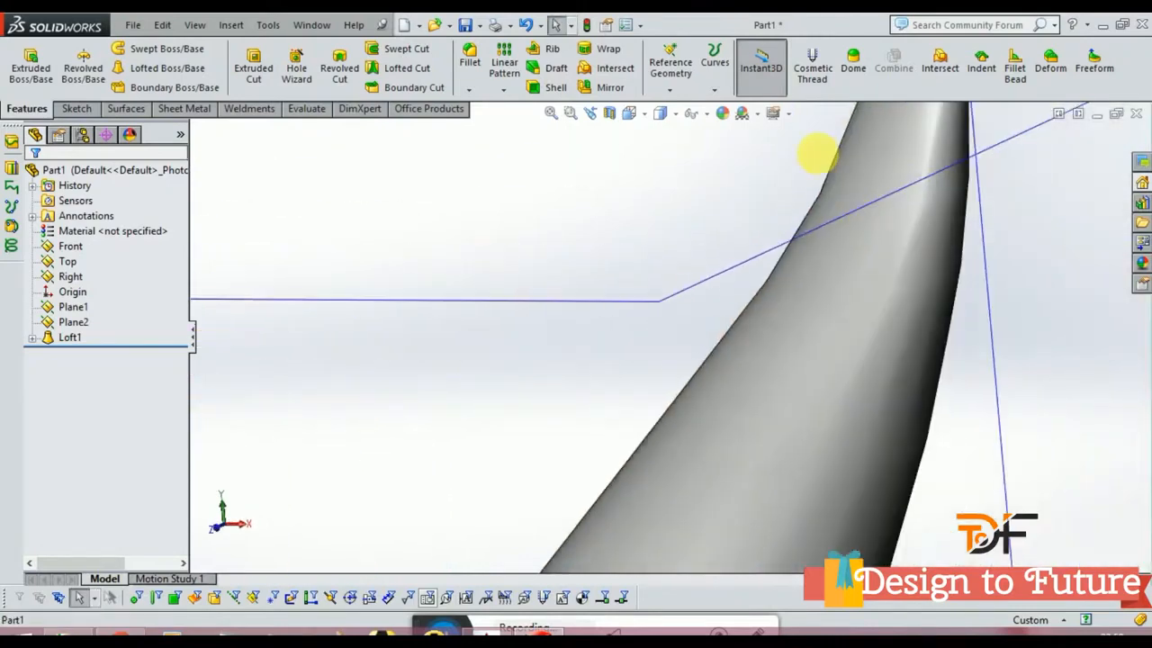
pyautogui.scroll(4, 819, 156)
pyautogui.scroll(-2, 782, 189)
pyautogui.scroll(-4, 697, 271)
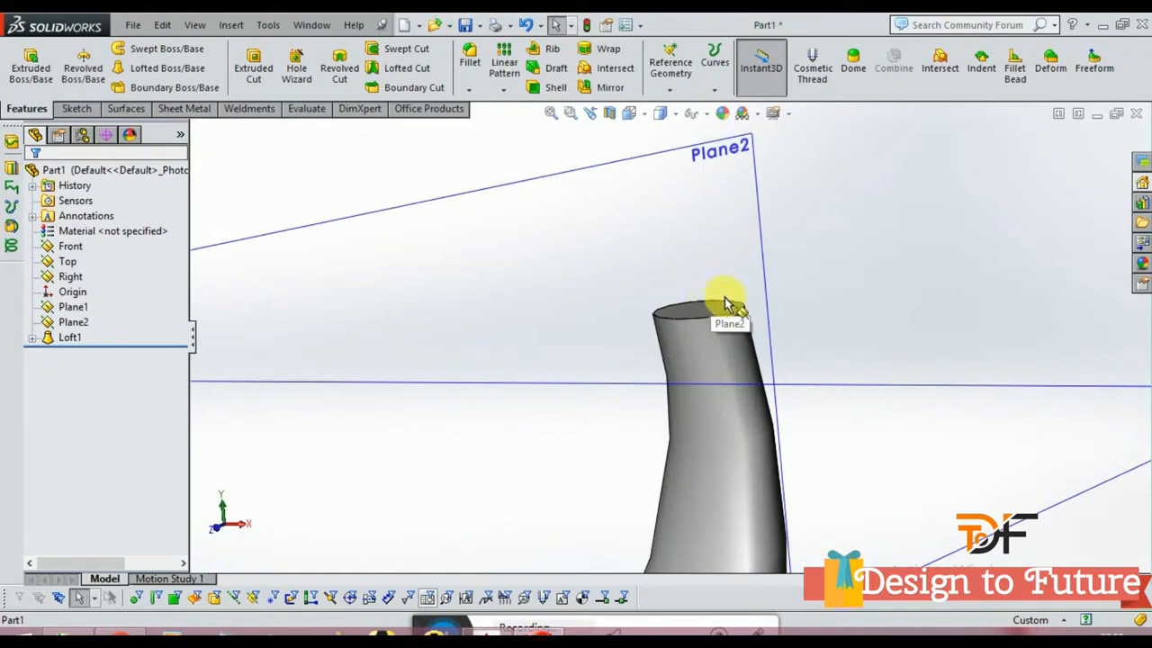
pyautogui.click(713, 311)
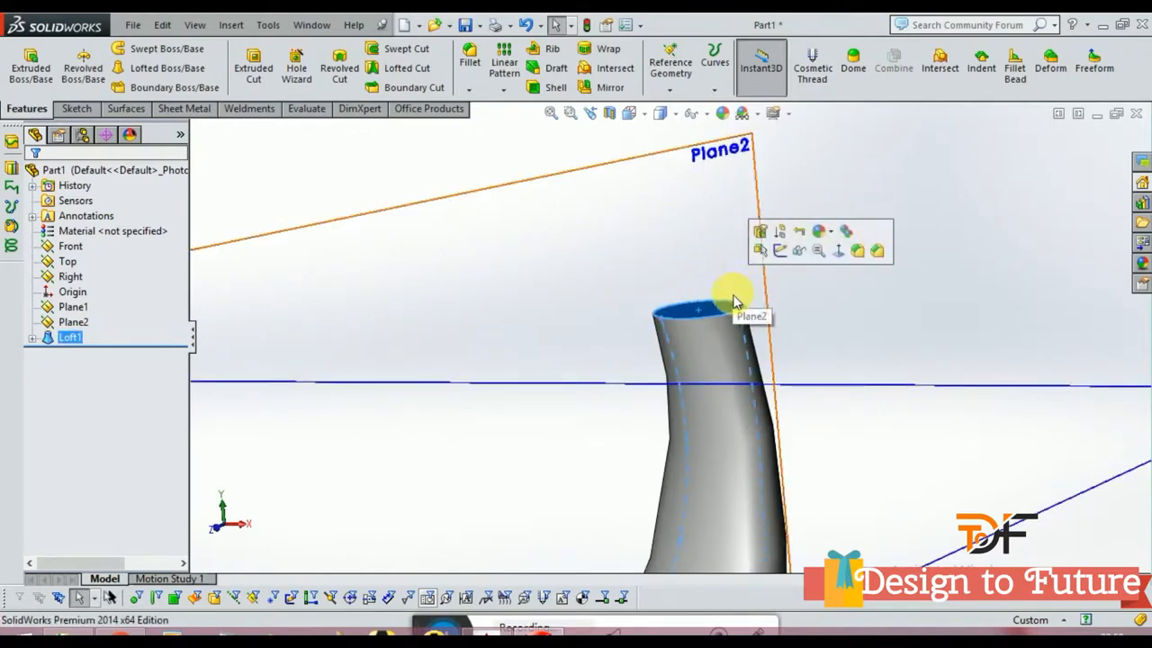
pyautogui.moveTo(761, 303); pyautogui.dragTo(682, 292, button='middle')
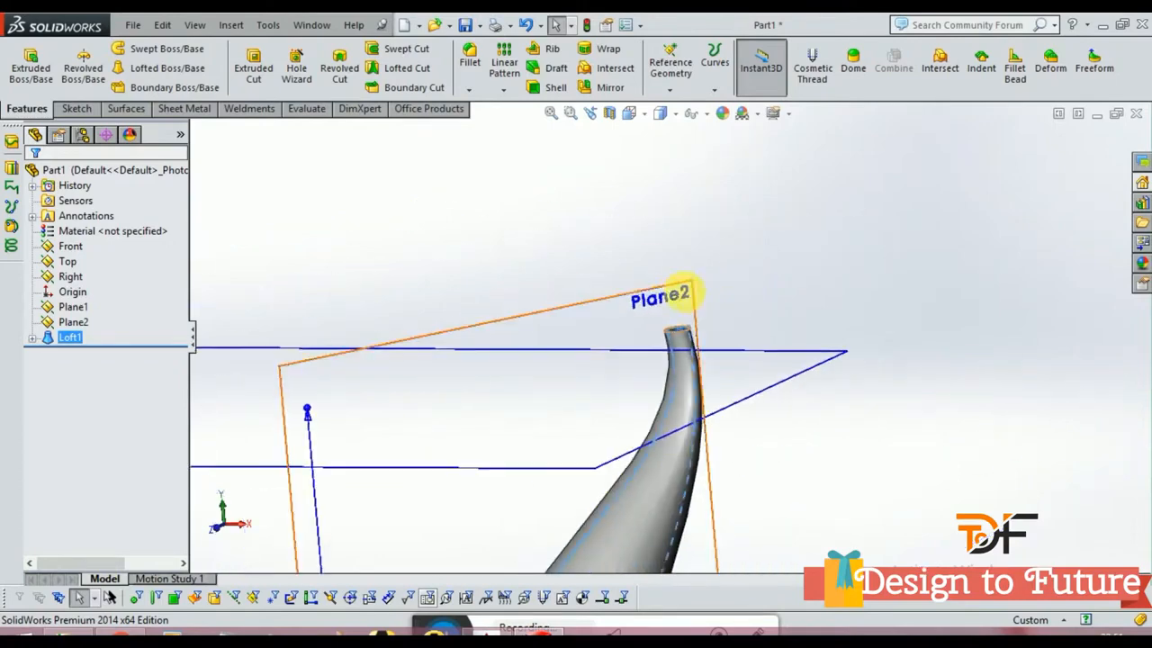
pyautogui.click(681, 293)
pyautogui.click(798, 238)
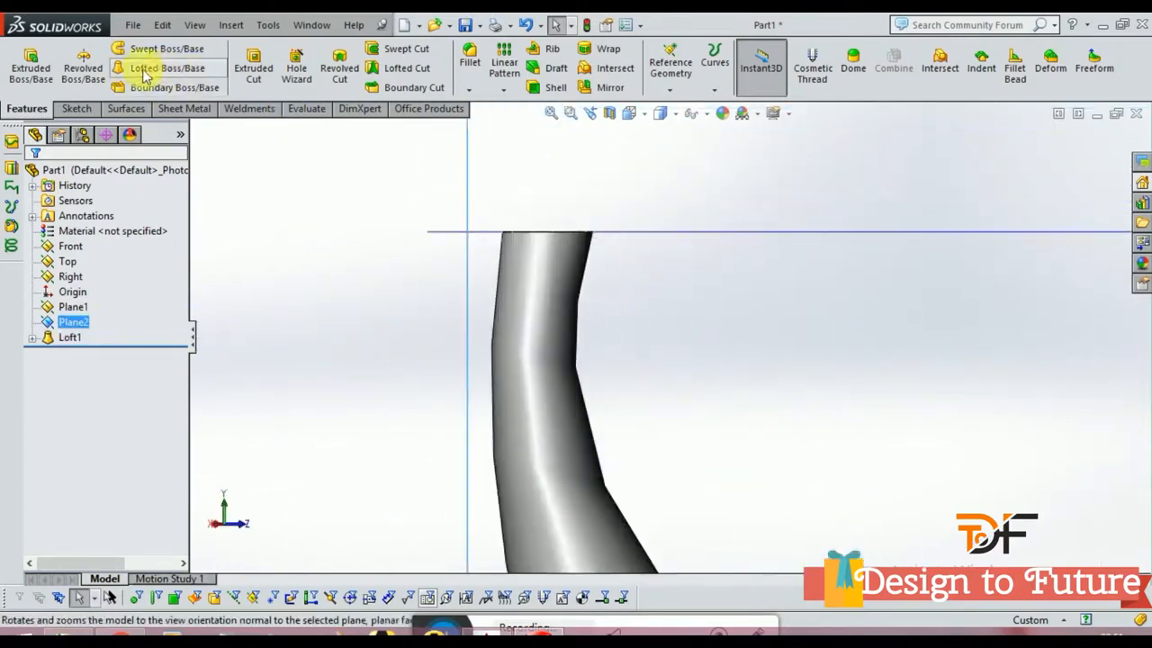
pyautogui.click(79, 108)
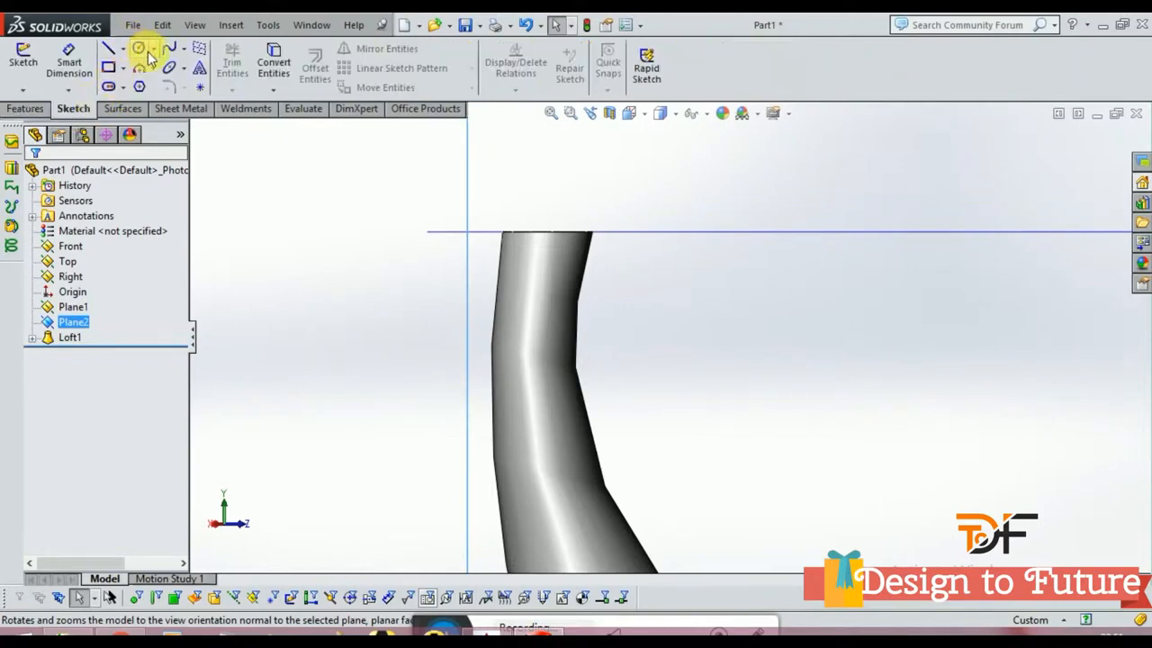
pyautogui.click(140, 68)
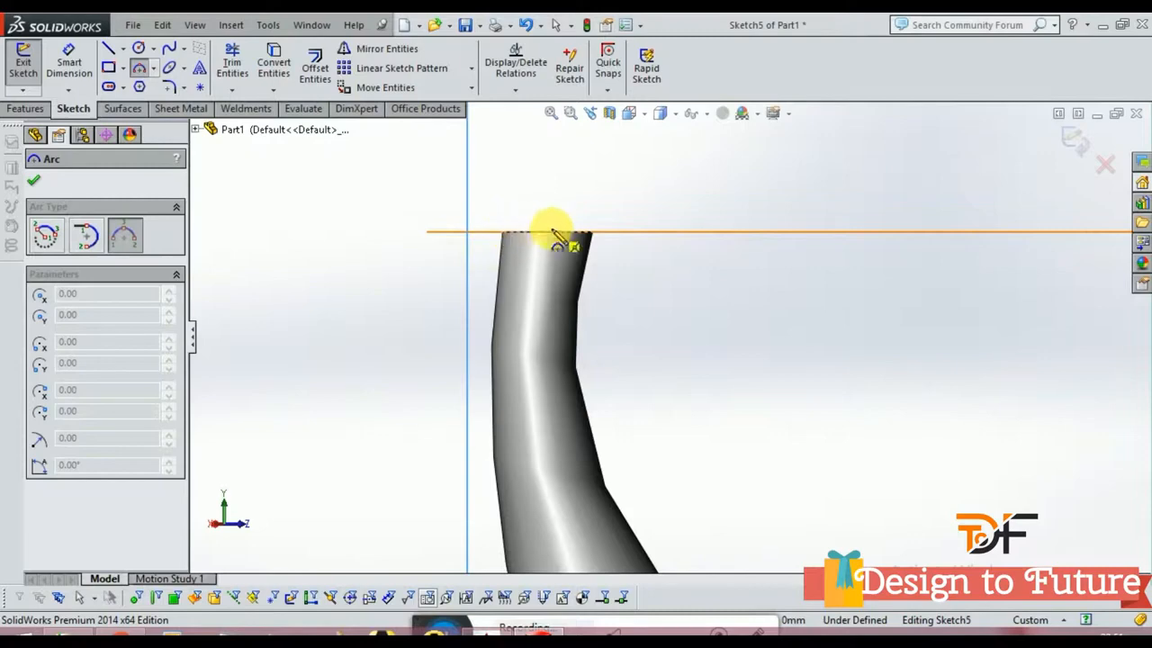
pyautogui.click(107, 49)
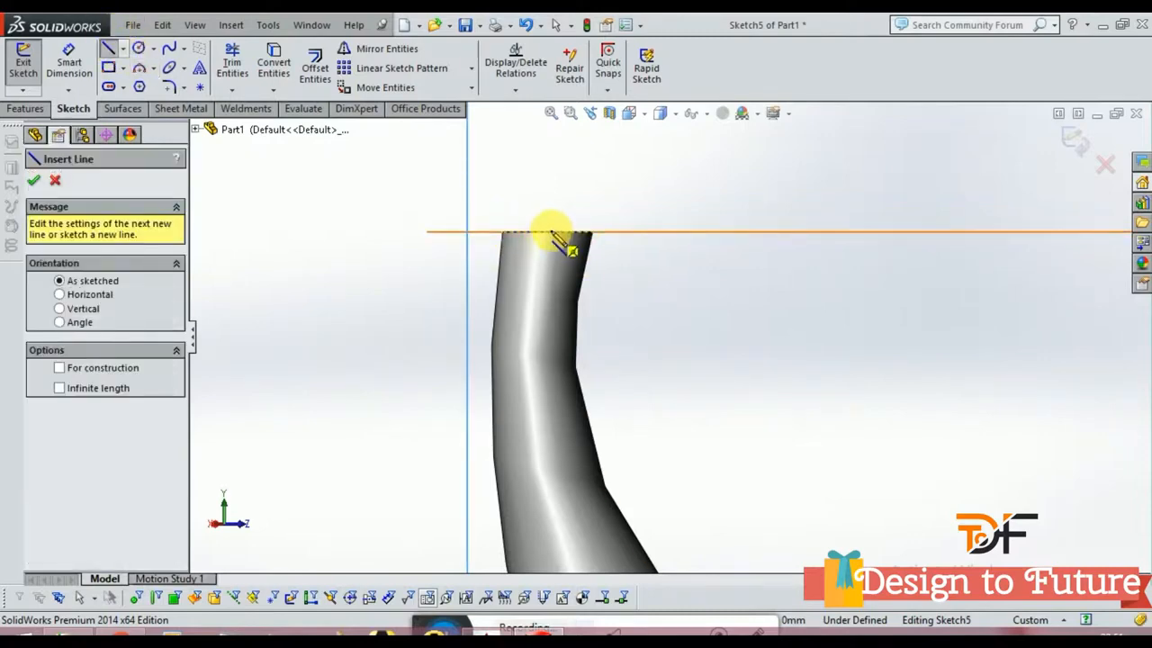
pyautogui.scroll(-3, 552, 234)
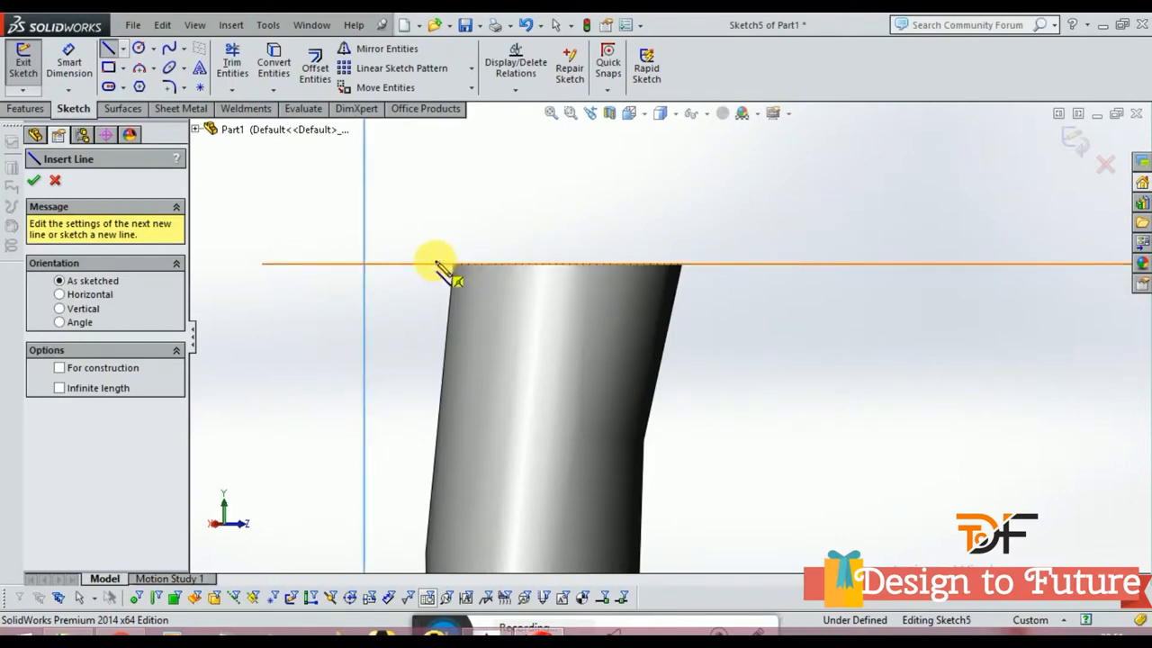
pyautogui.click(447, 267)
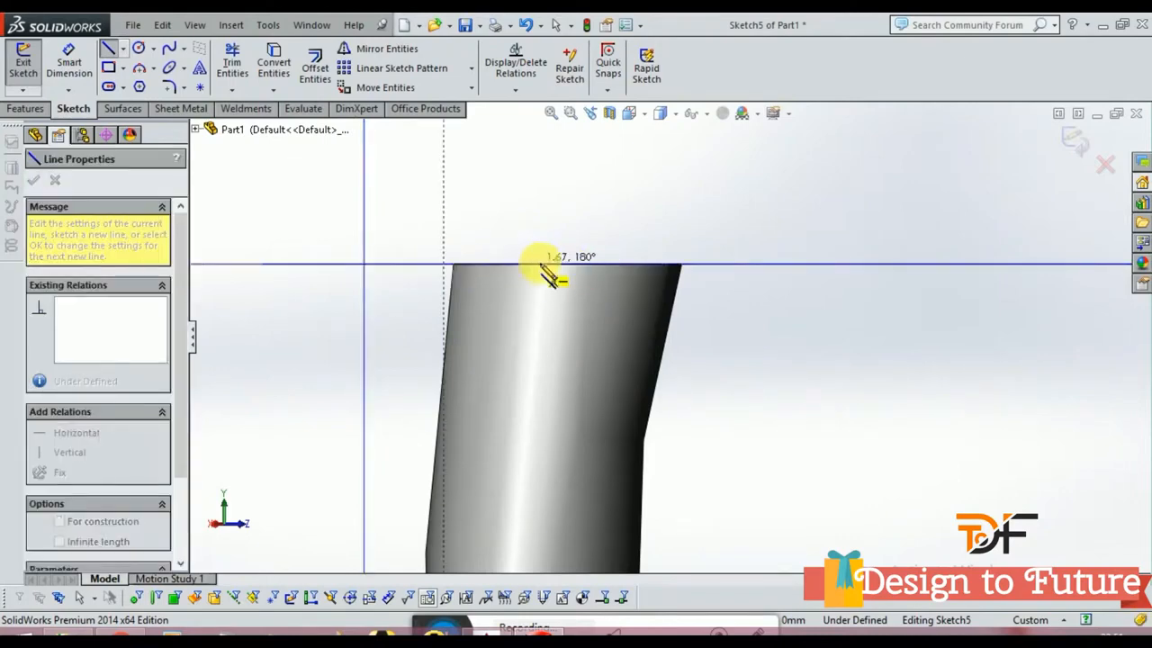
pyautogui.click(112, 51)
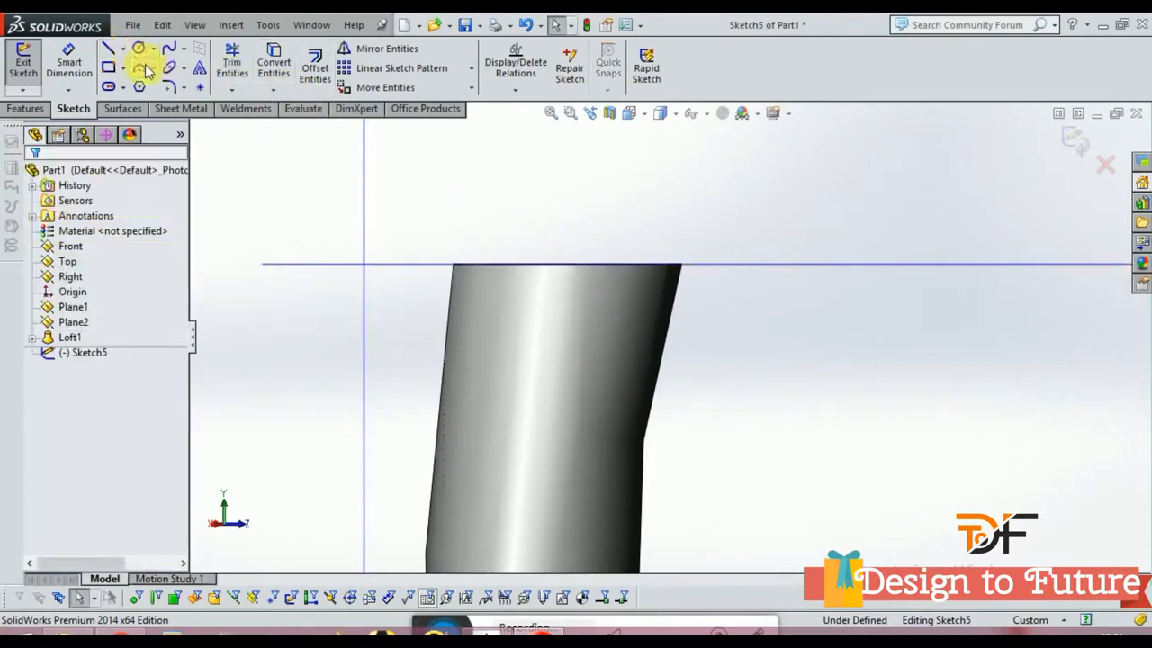
# - Sketch a horizontal line from outside the loft's small end to near its middle, and a vertical line about 2.7 mm up from there
pyautogui.click(107, 51)
pyautogui.click(377, 266)
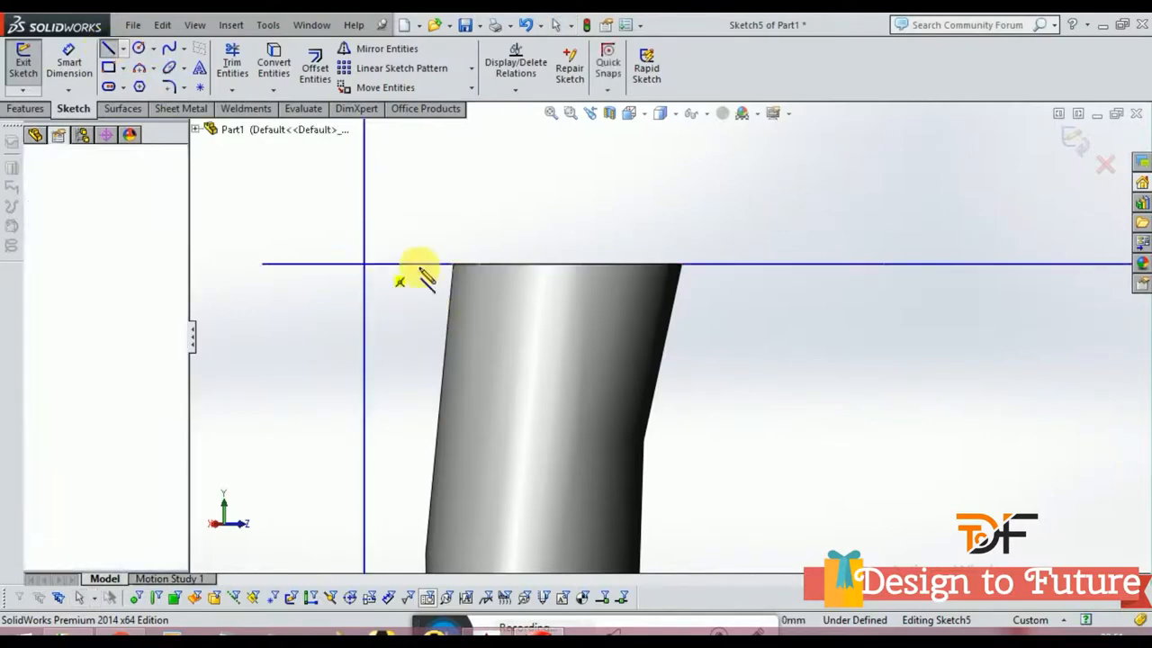
pyautogui.click(560, 263)
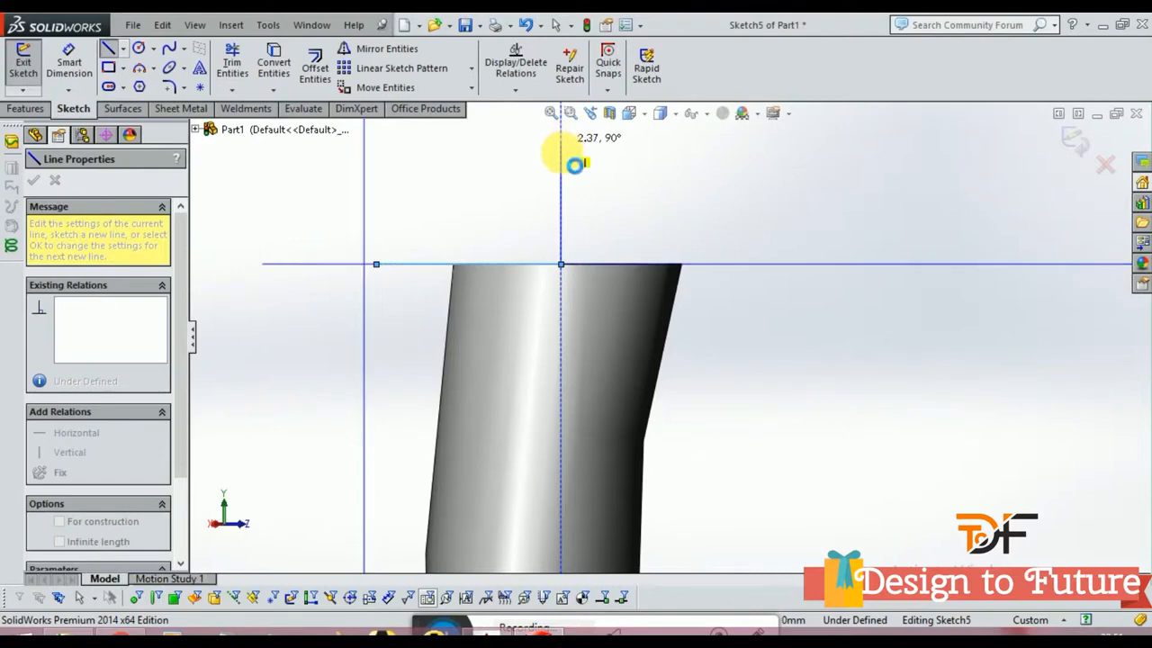
pyautogui.scroll(2, 574, 144)
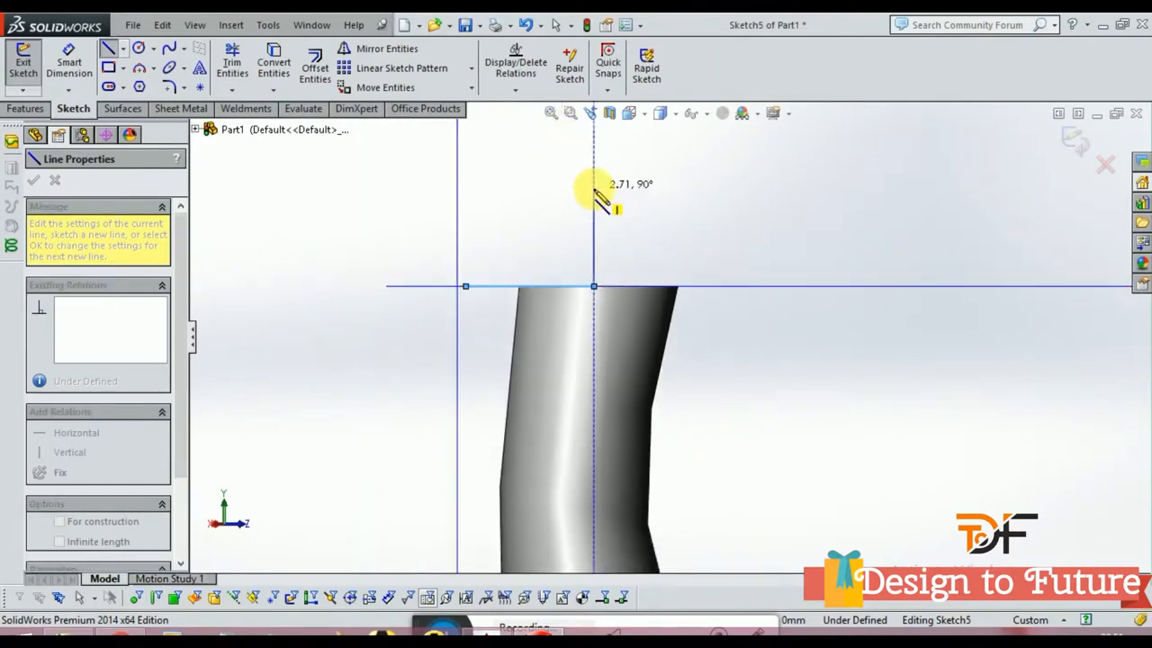
pyautogui.click(594, 190)
# - Close the profile with a three-point arc from the horizontal line's outer end to the vertical line's upper end, bulging outward
pyautogui.click(139, 68)
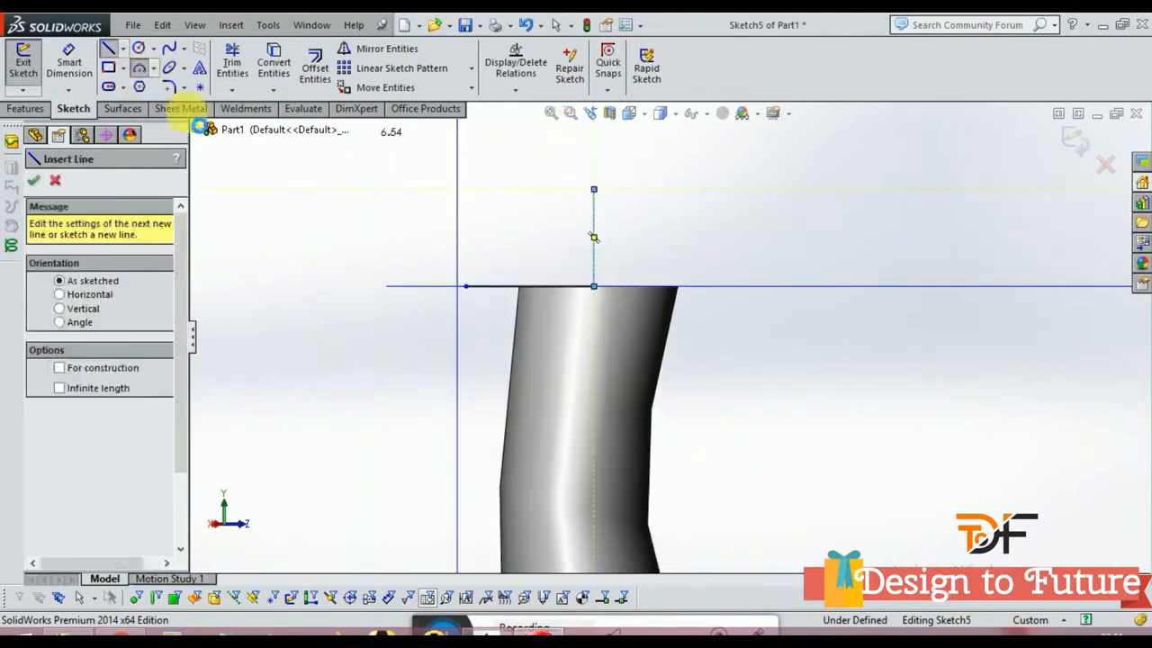
pyautogui.click(466, 286)
pyautogui.click(594, 286)
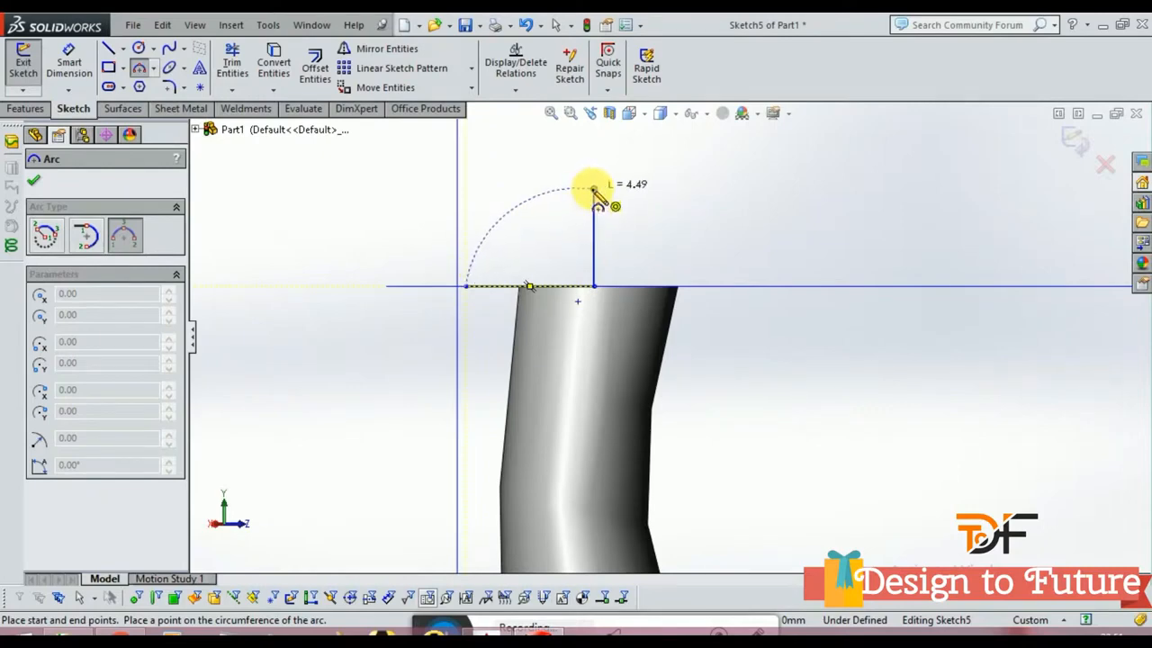
pyautogui.click(594, 190)
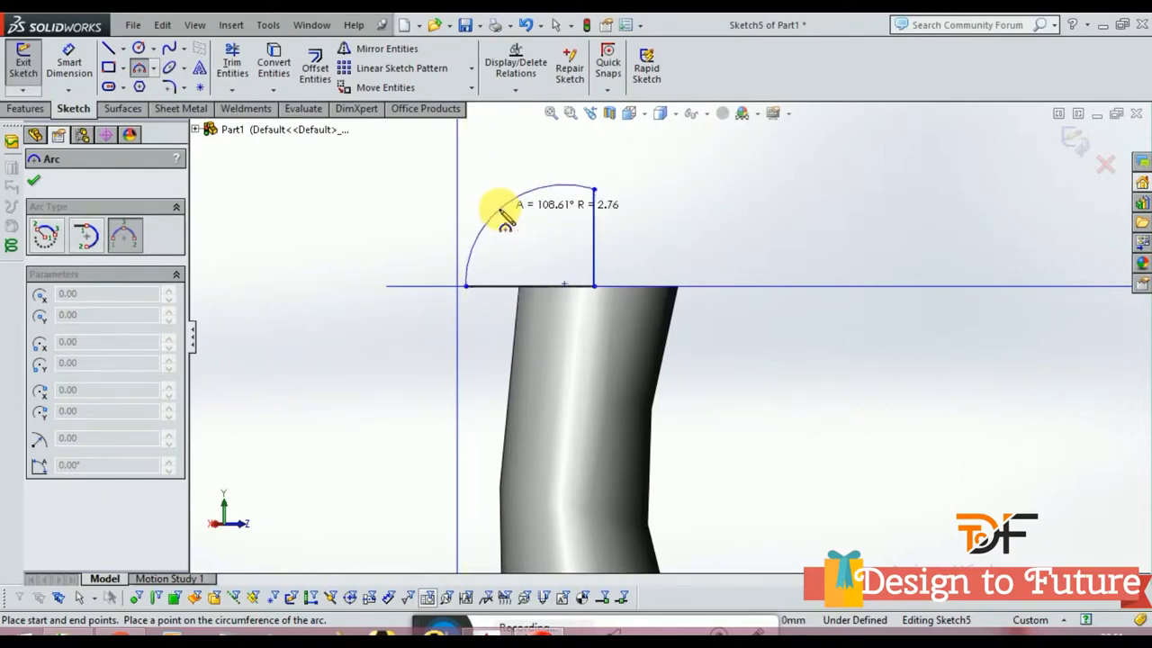
pyautogui.click(510, 223)
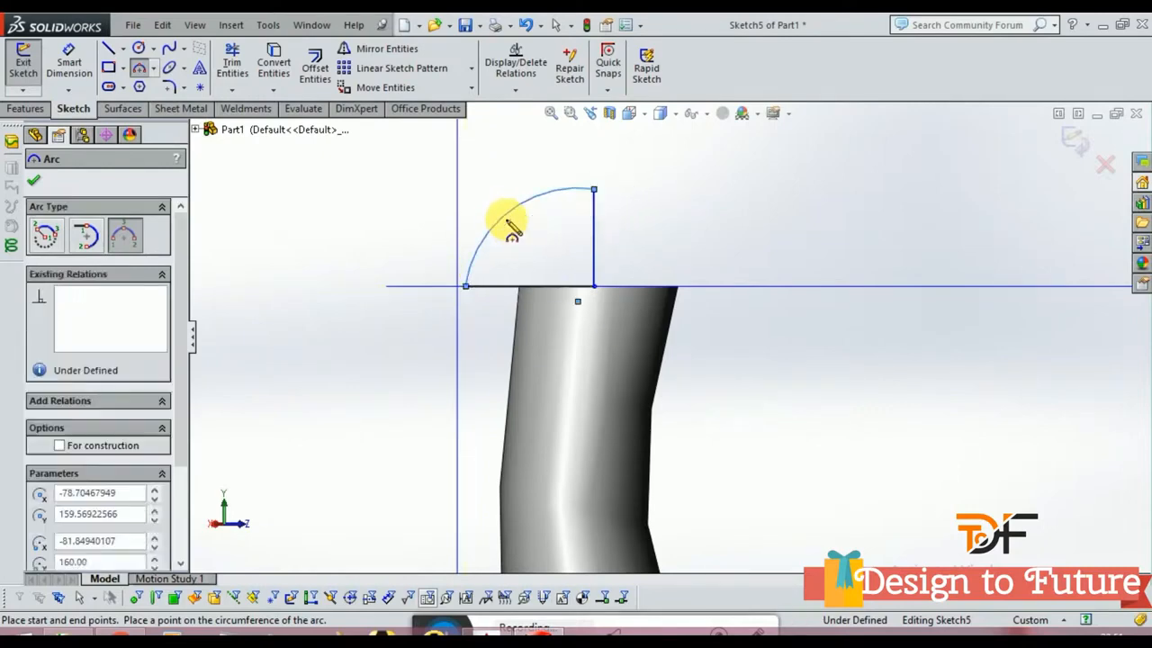
pyautogui.press('Escape')
pyautogui.scroll(-3, 630, 184)
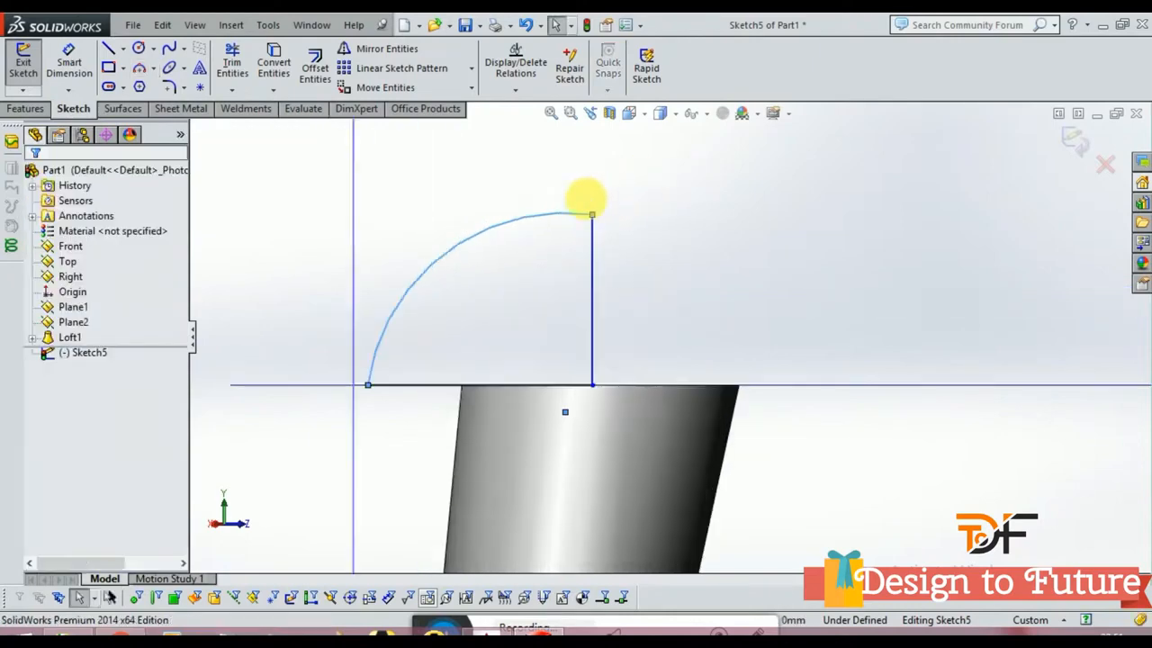
pyautogui.click(577, 214)
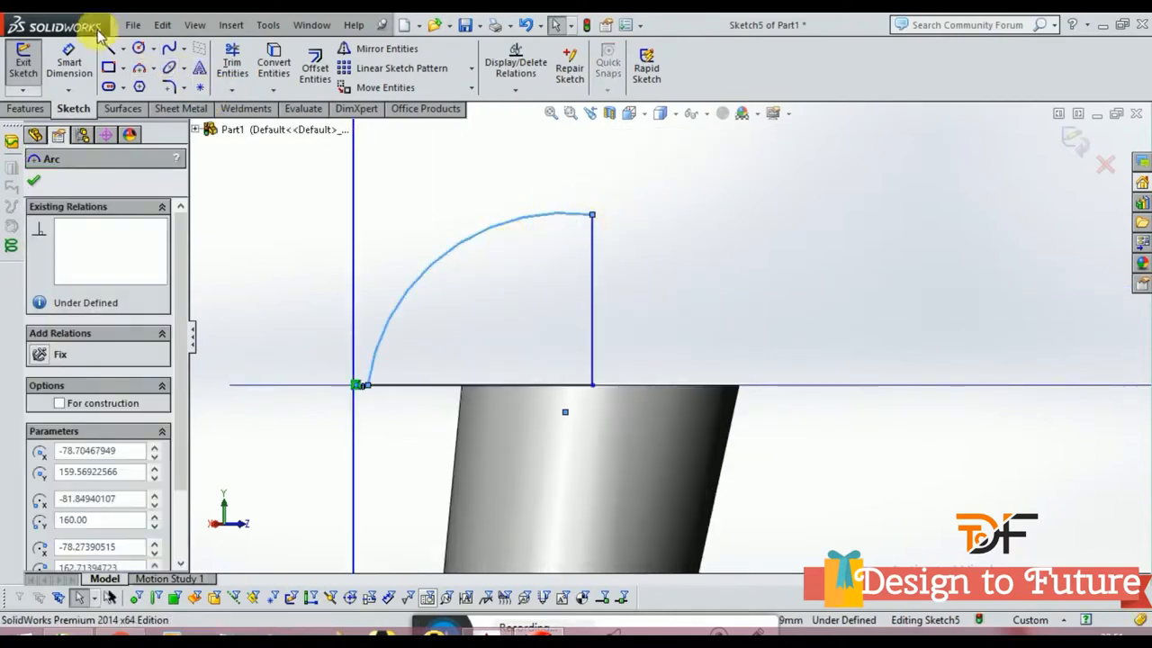
pyautogui.click(565, 288)
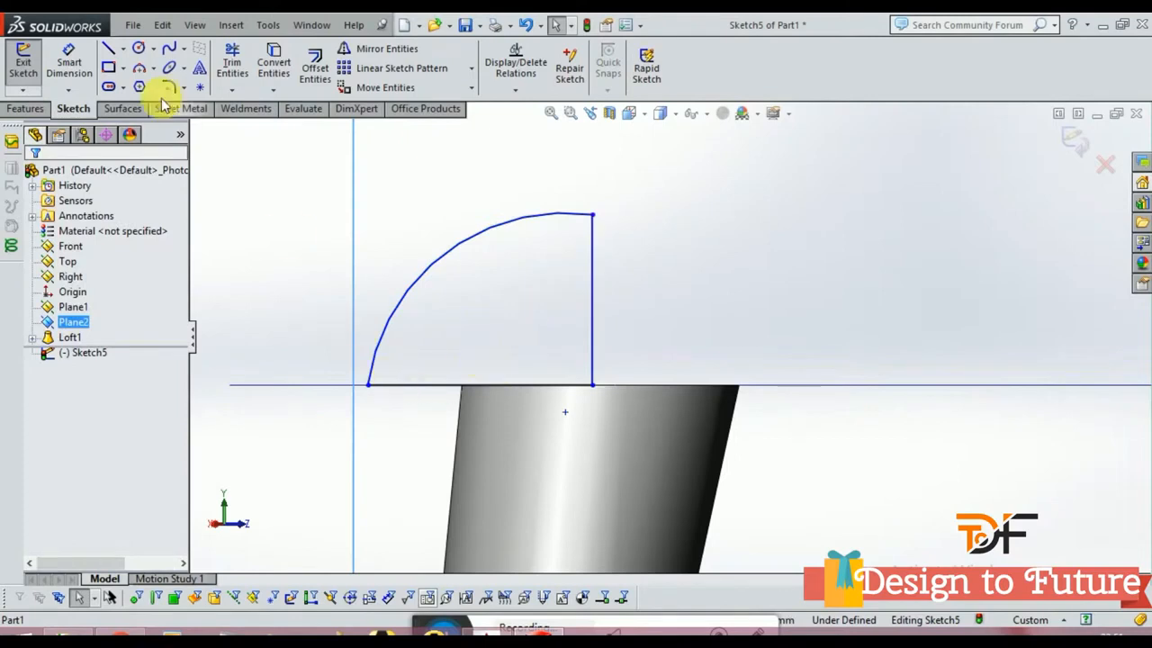
pyautogui.click(139, 68)
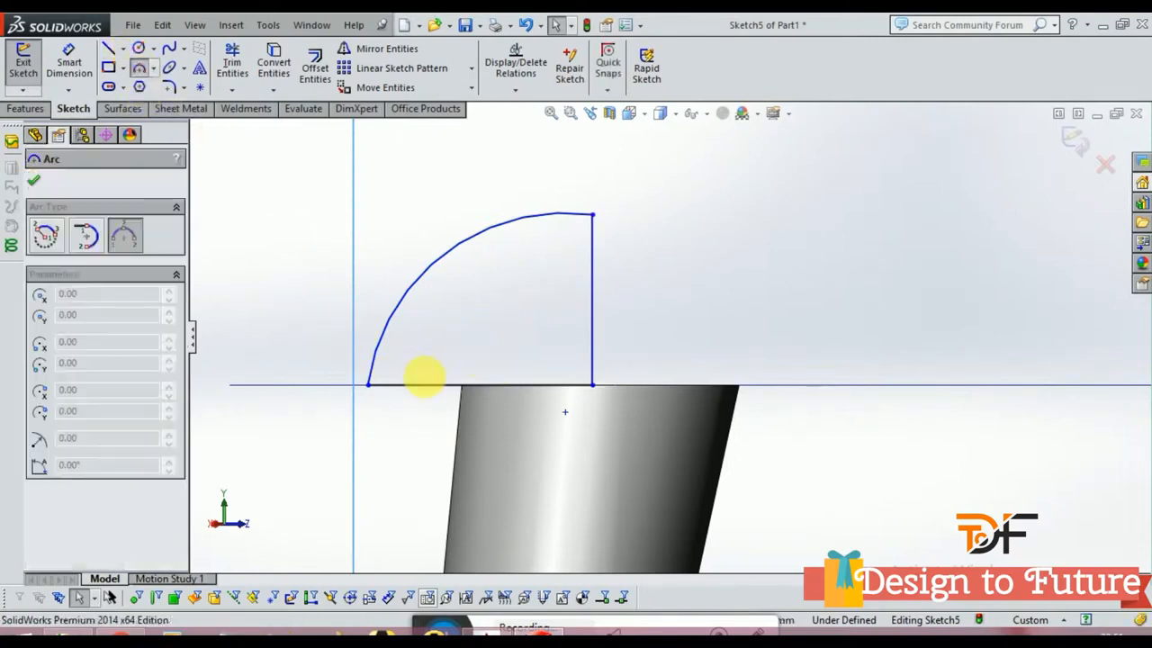
pyautogui.click(368, 385)
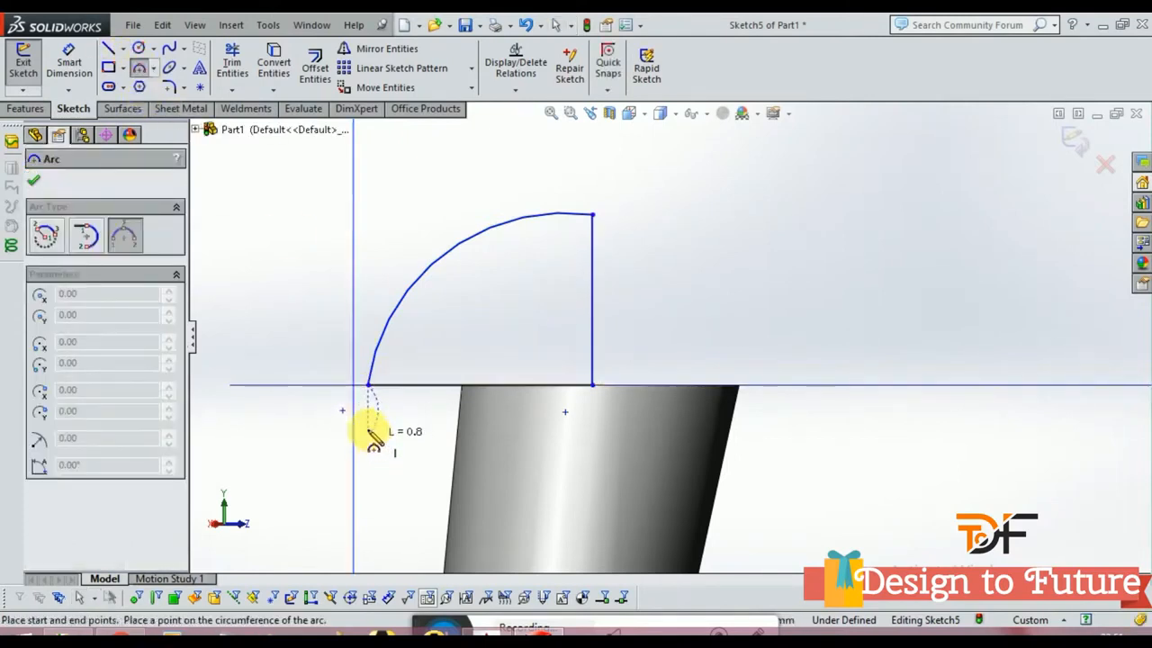
pyautogui.click(107, 50)
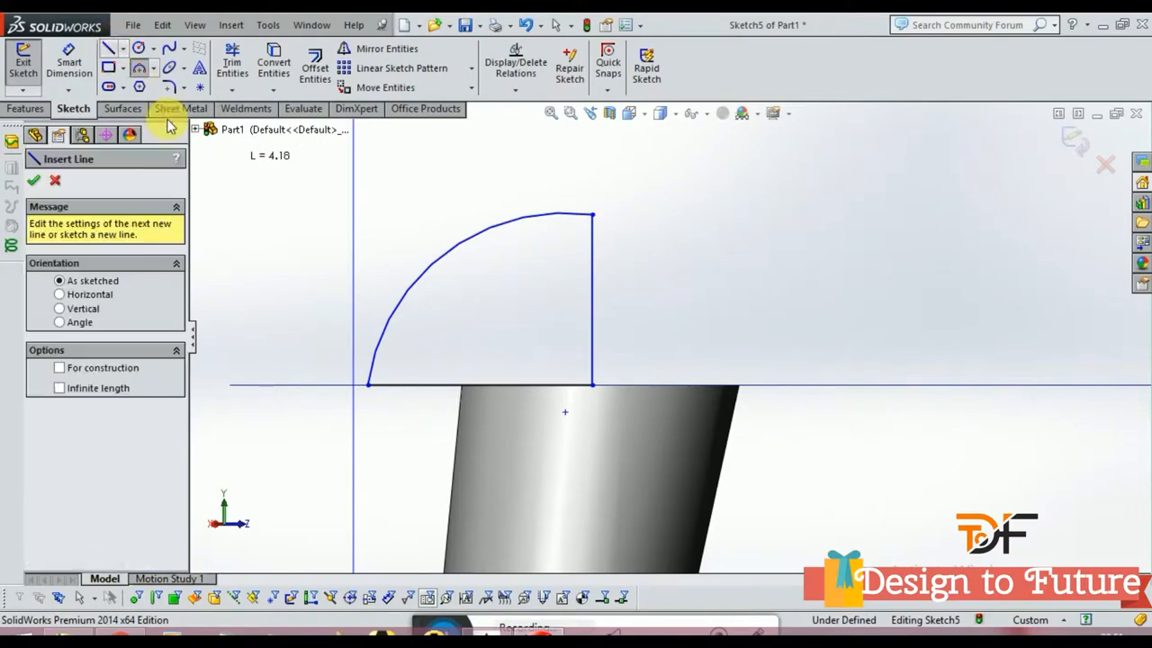
# - Sketch a chain of four three-point arcs from the profile's outer lower corner, forming a toothed edge that ends just outside the loft
pyautogui.click(141, 70)
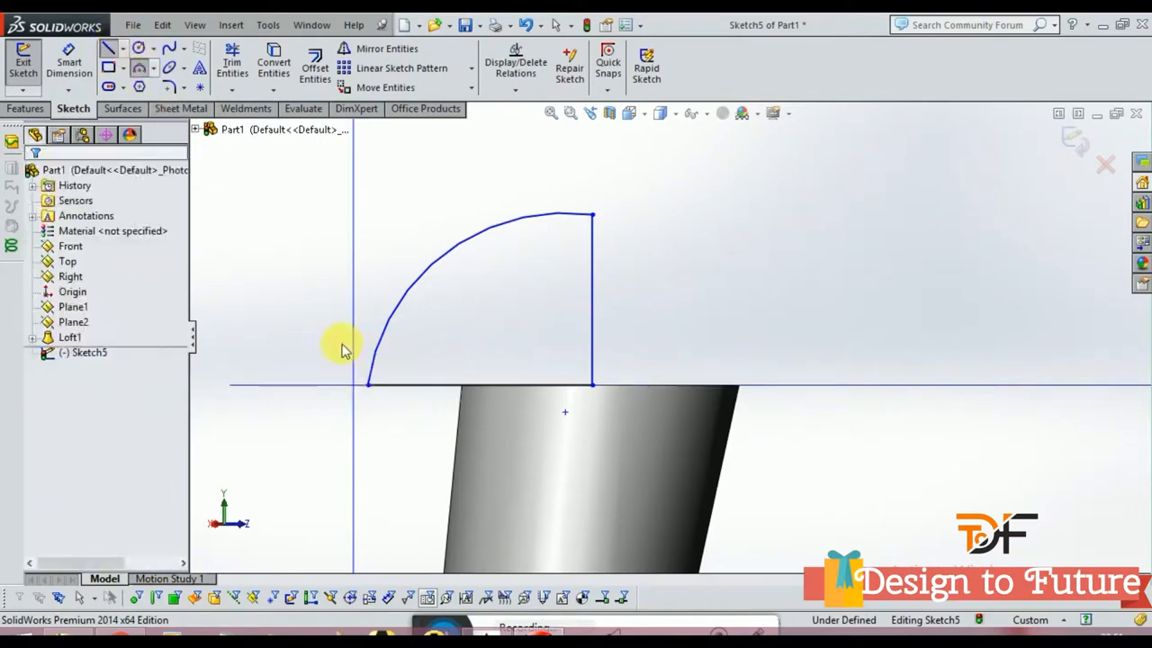
pyautogui.click(368, 385)
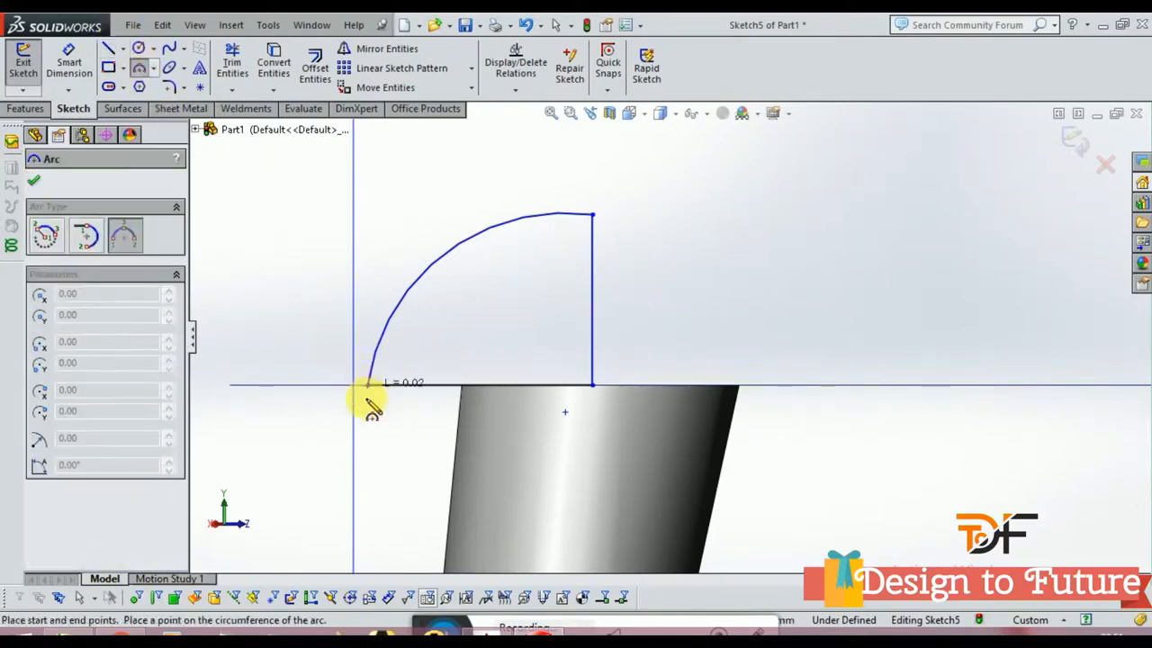
pyautogui.click(375, 455)
pyautogui.click(375, 456)
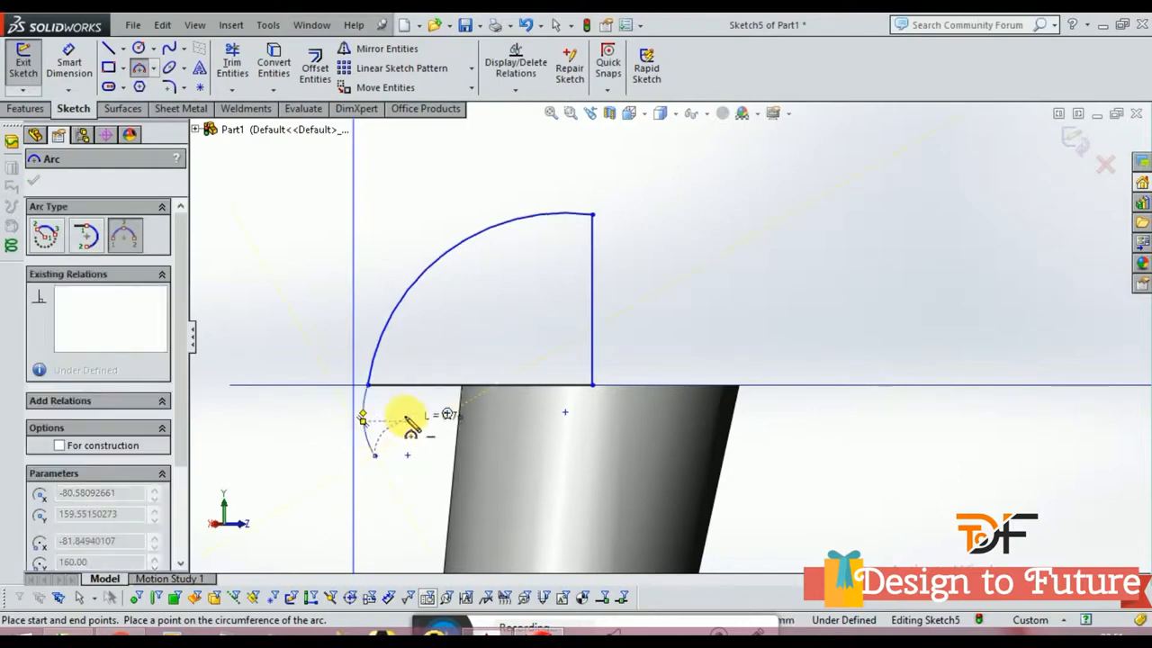
pyautogui.click(383, 432)
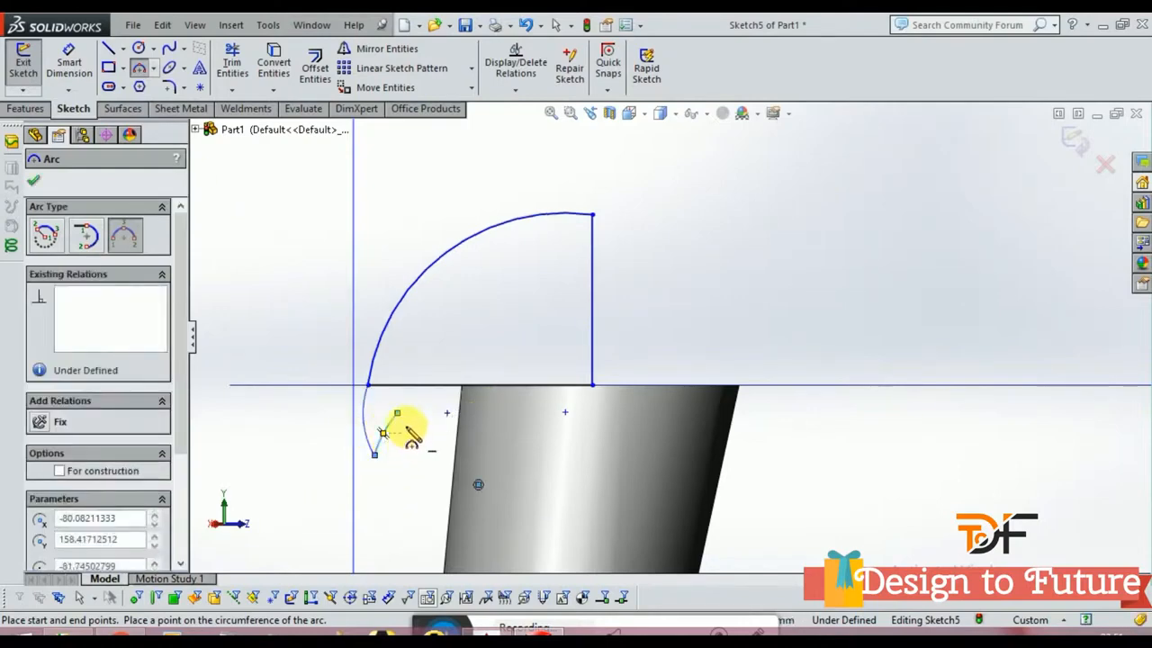
pyautogui.click(397, 413)
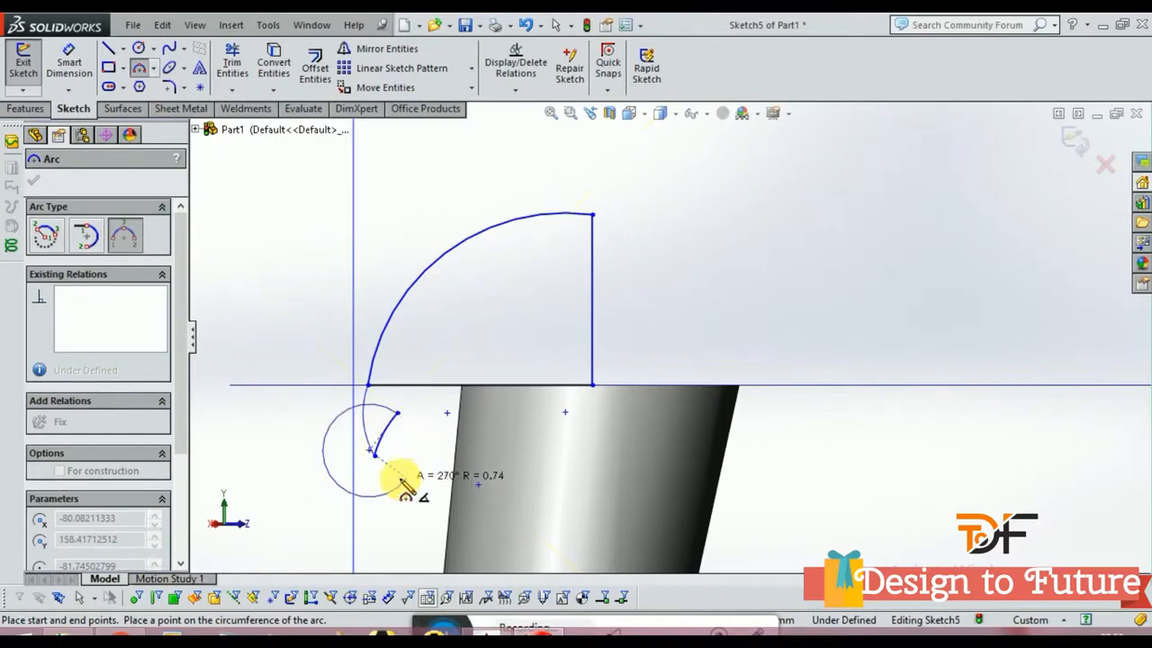
pyautogui.click(409, 460)
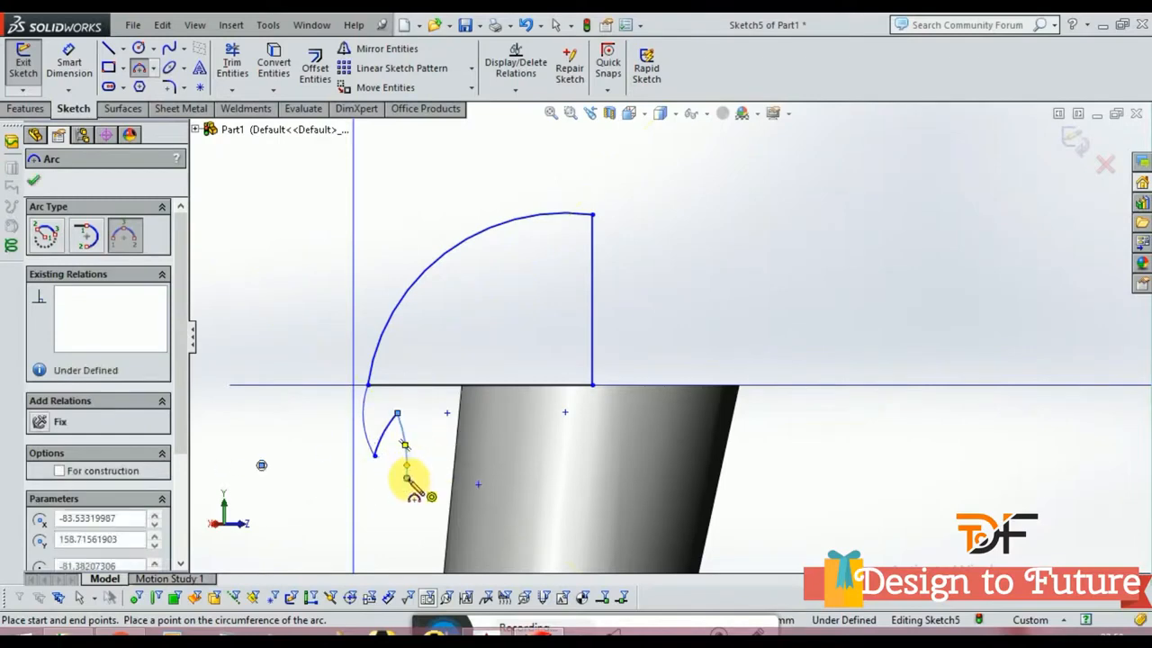
pyautogui.click(407, 476)
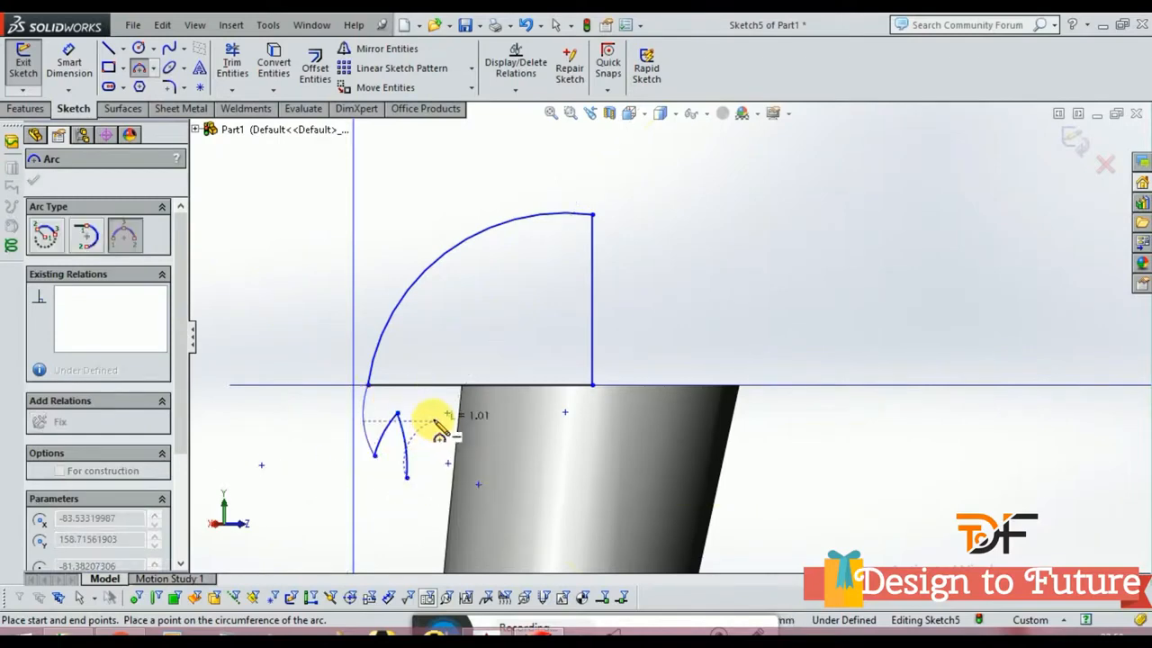
pyautogui.click(436, 421)
pyautogui.click(430, 466)
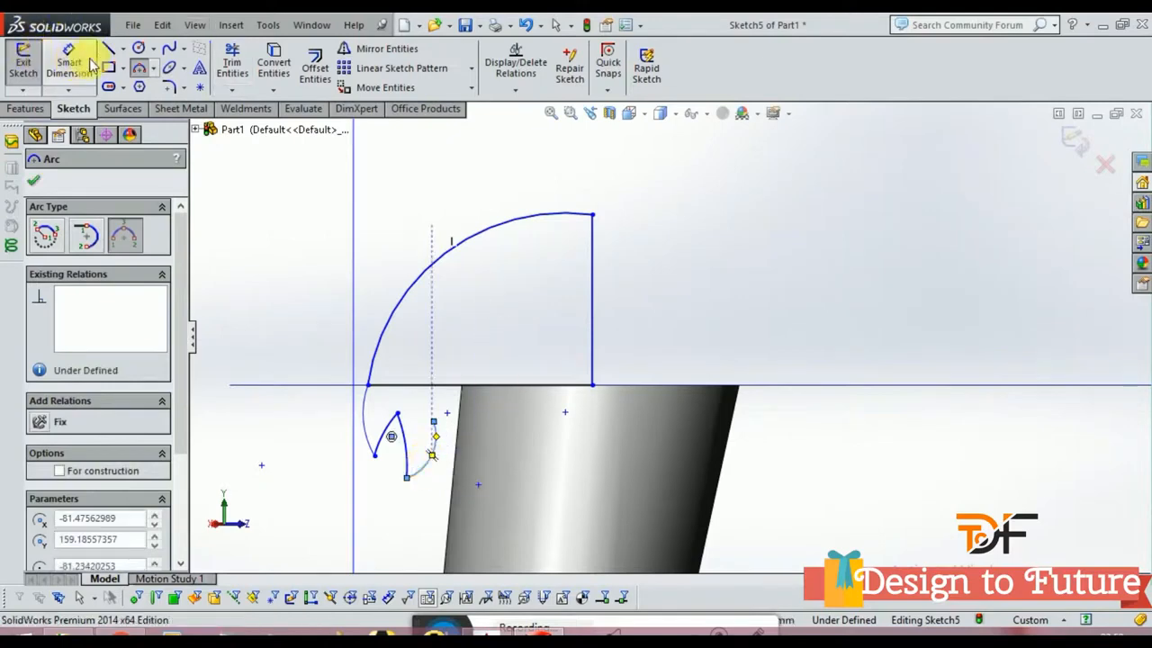
# - Close the profile with a horizontal line from the last arc and a short vertical line up to the existing one, then delete the original horizontal line
pyautogui.click(109, 52)
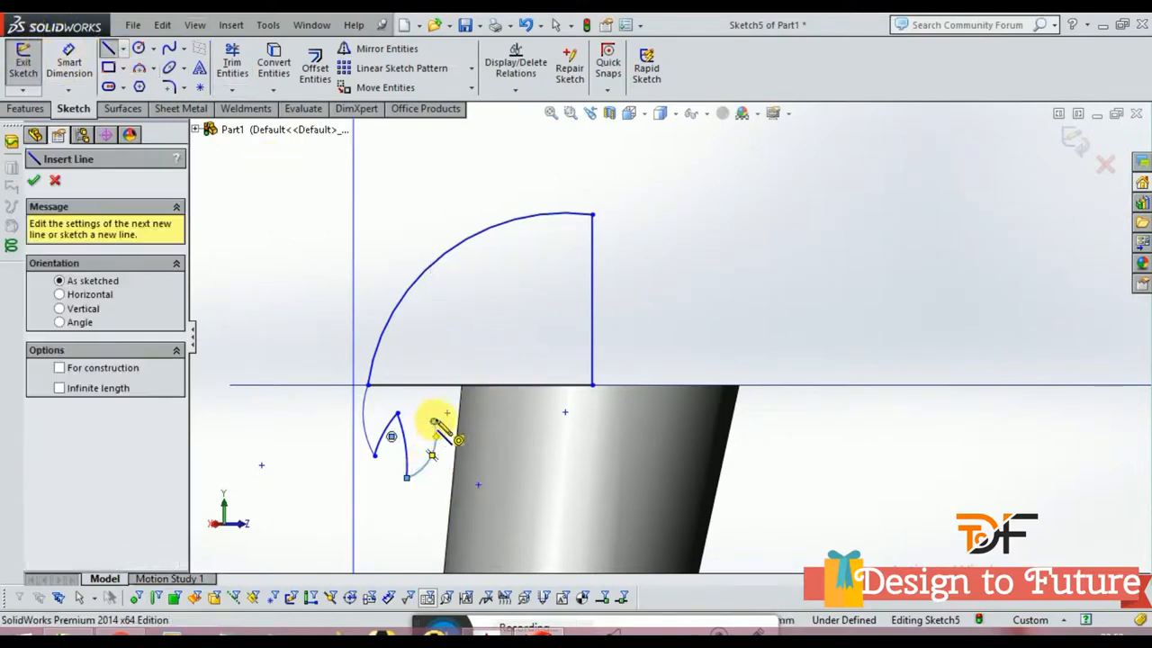
pyautogui.click(433, 421)
pyautogui.click(592, 420)
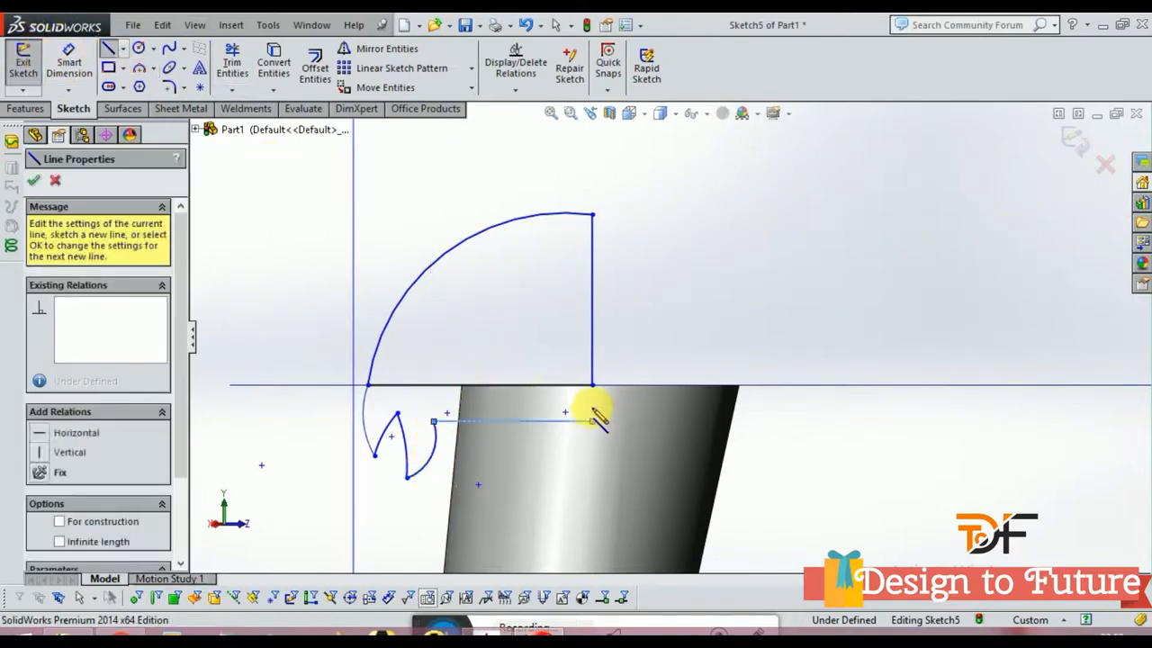
pyautogui.click(592, 386)
pyautogui.press('Escape')
pyautogui.click(435, 385)
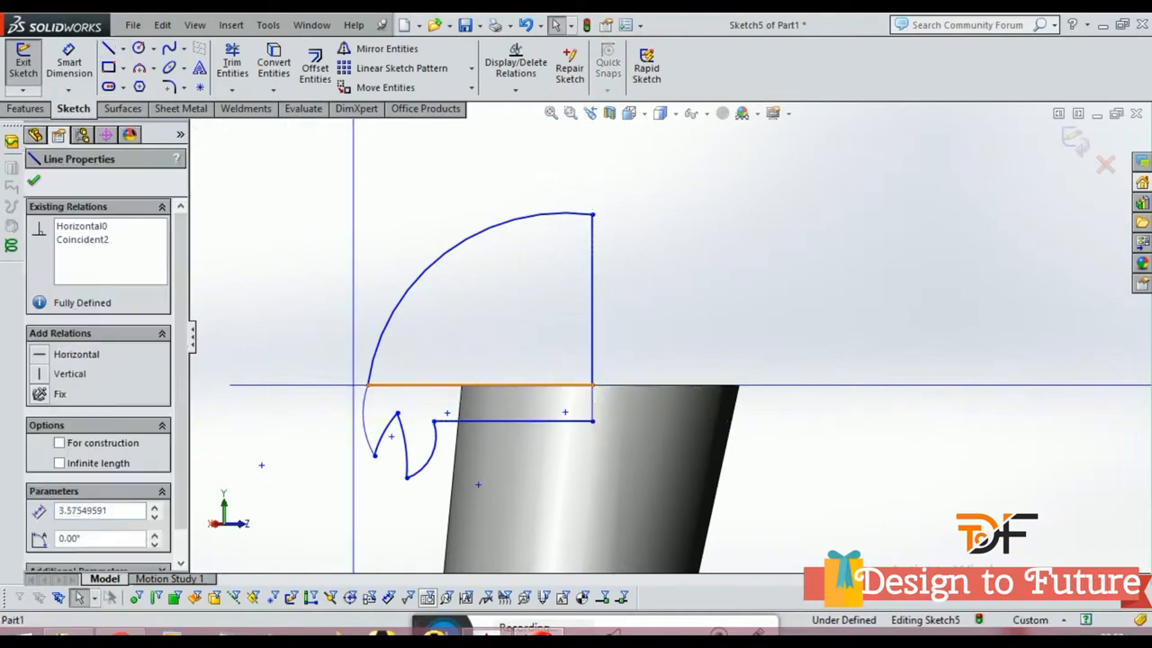
pyautogui.click(674, 329)
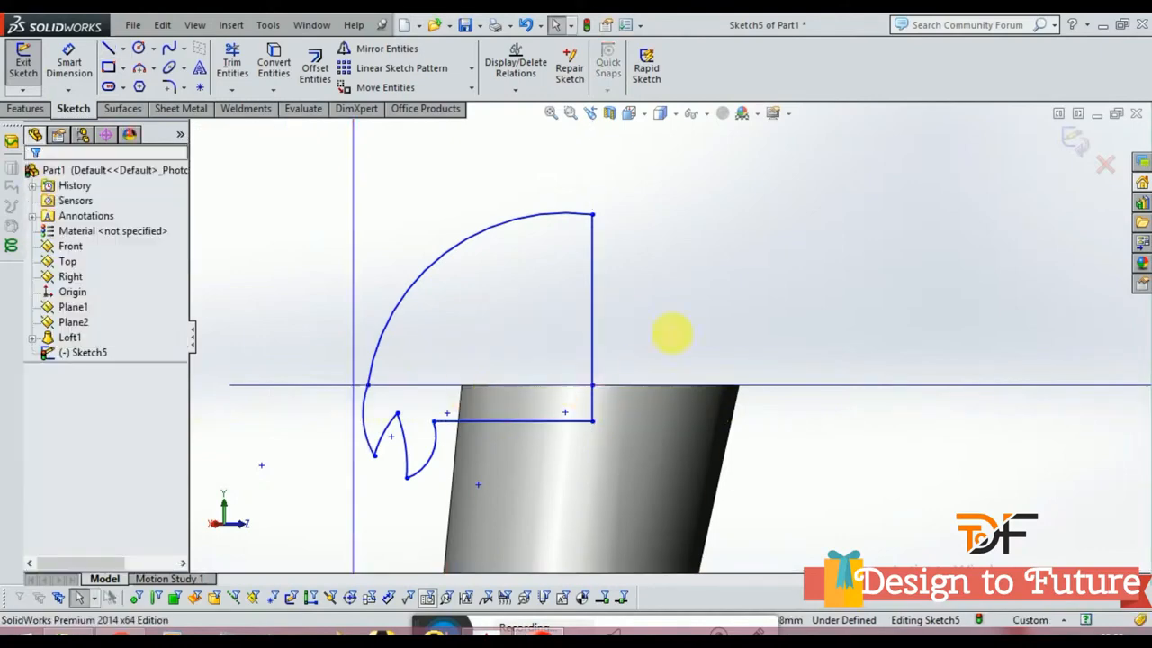
# - Revolve the closed profile 360 degrees about its long vertical line to form a rounded cap on the loft's small end
pyautogui.click(25, 108)
pyautogui.click(83, 68)
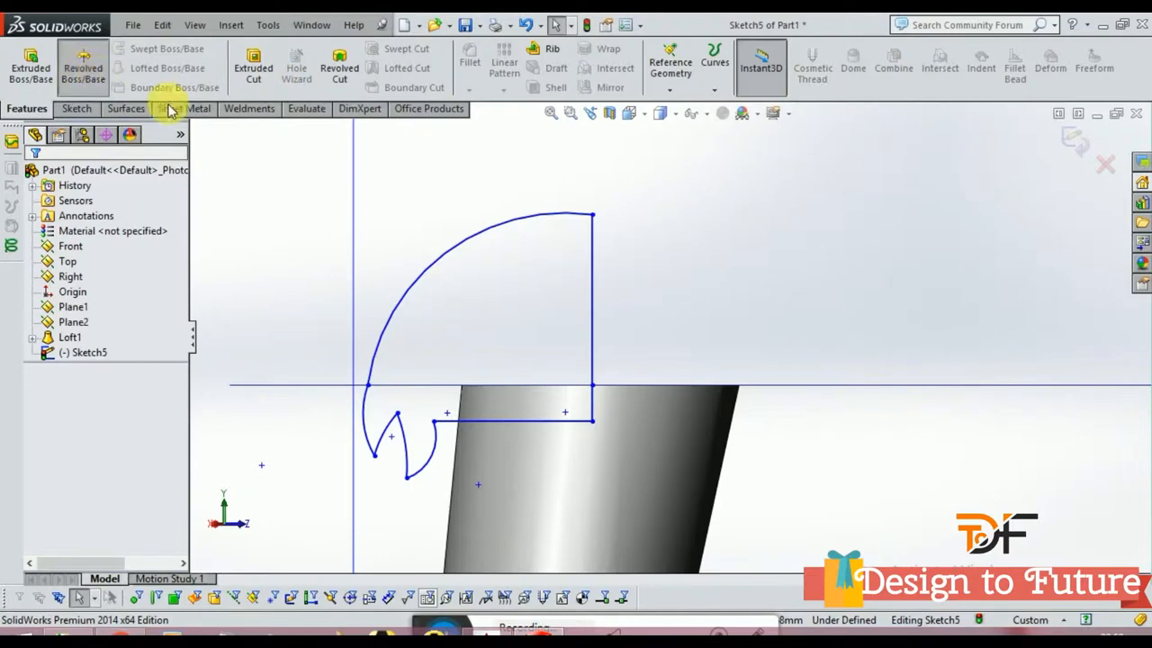
pyautogui.click(592, 263)
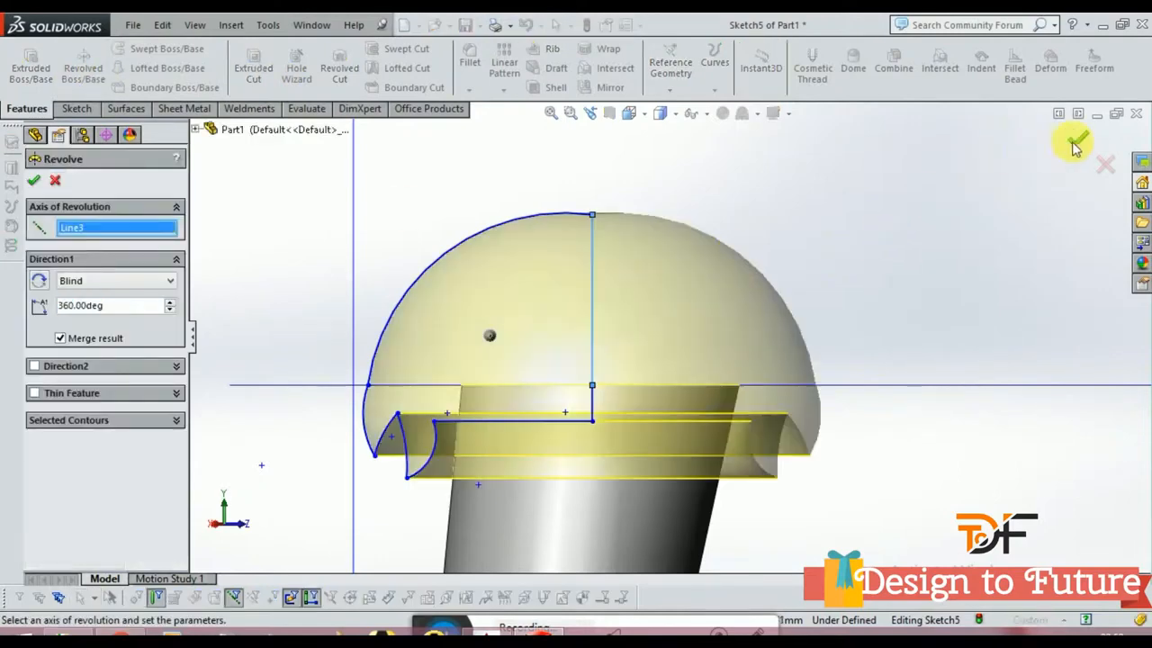
# - Open the appearance settings for the revolved cap as a whole feature
pyautogui.scroll(7, 800, 335)
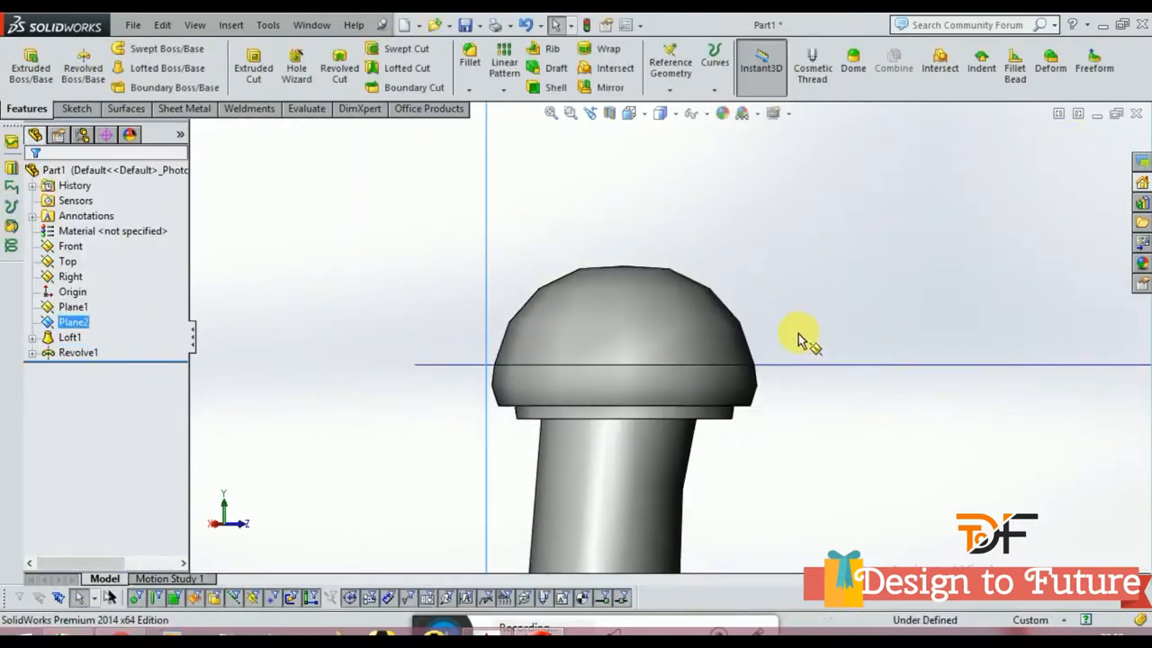
pyautogui.moveTo(791, 329); pyautogui.dragTo(713, 389, button='middle')
pyautogui.scroll(9, 787, 412)
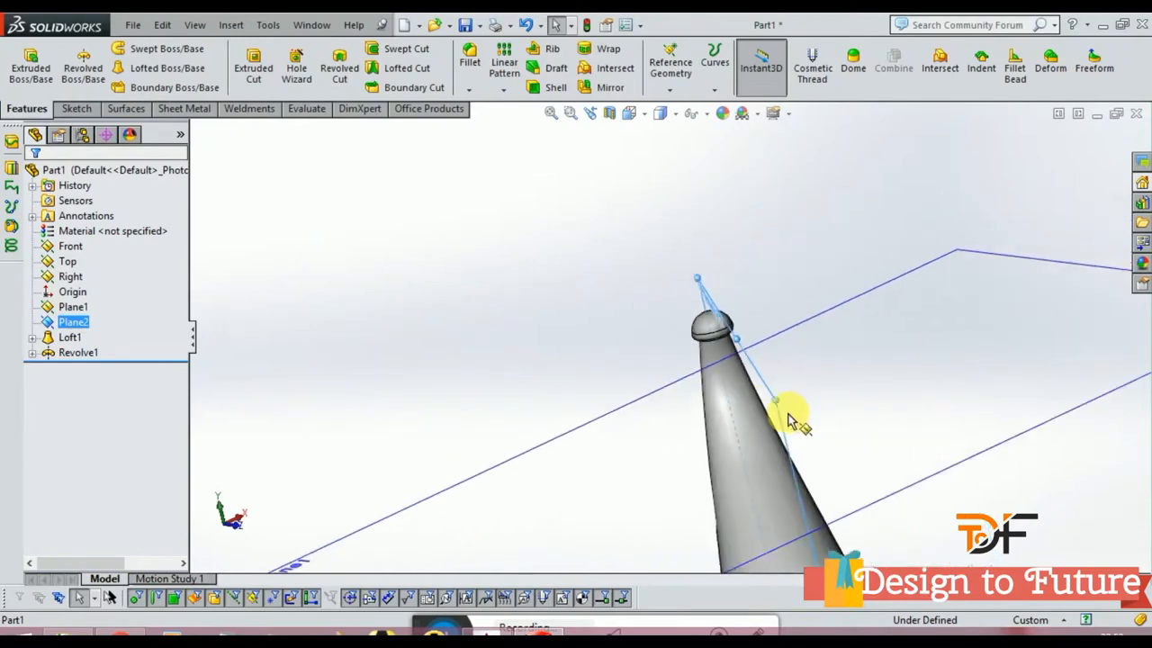
pyautogui.moveTo(702, 466); pyautogui.dragTo(779, 385, button='middle')
pyautogui.moveTo(695, 358); pyautogui.dragTo(756, 342, button='middle')
pyautogui.scroll(-8, 782, 337)
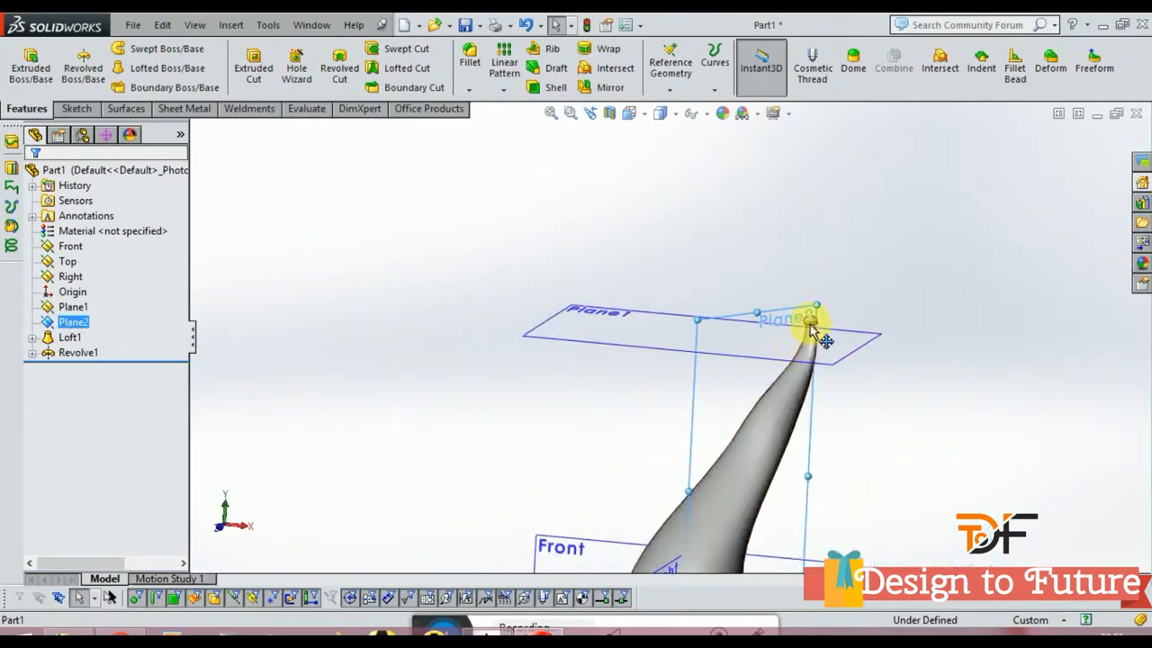
pyautogui.click(757, 222)
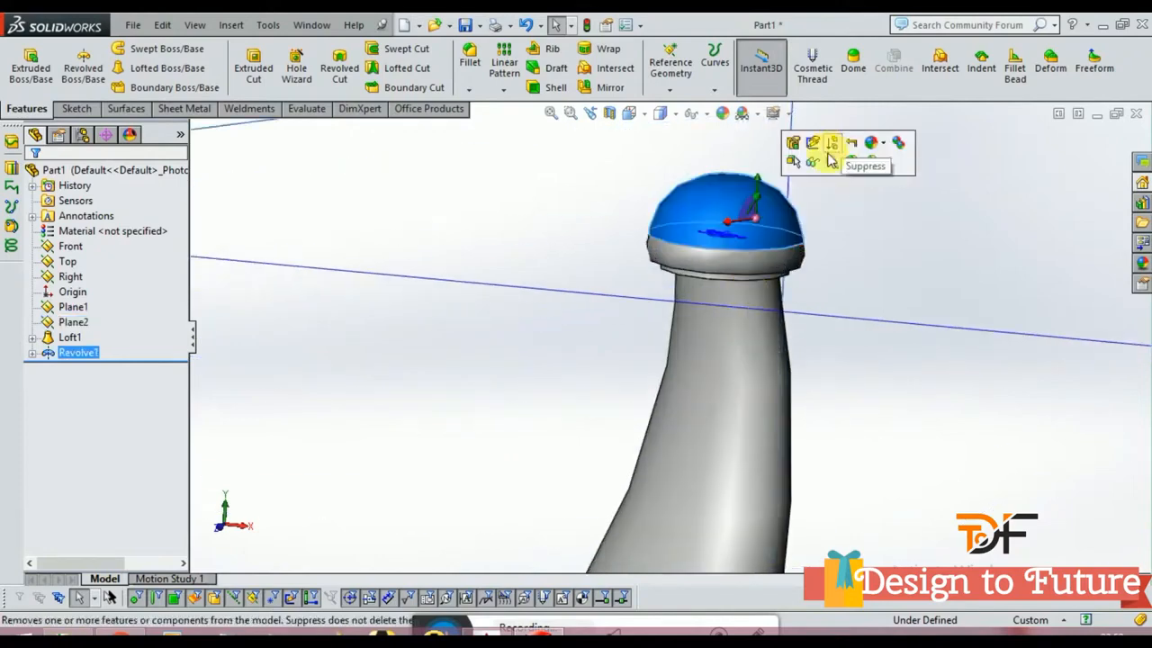
pyautogui.click(884, 145)
pyautogui.click(911, 174)
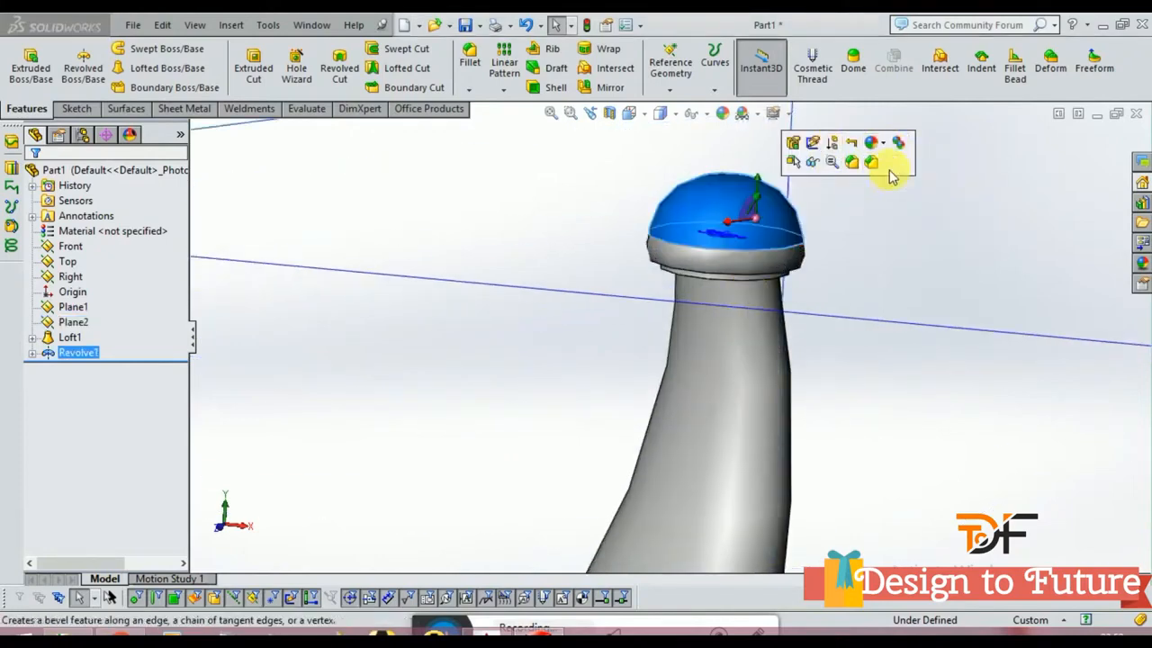
pyautogui.click(881, 146)
pyautogui.click(903, 193)
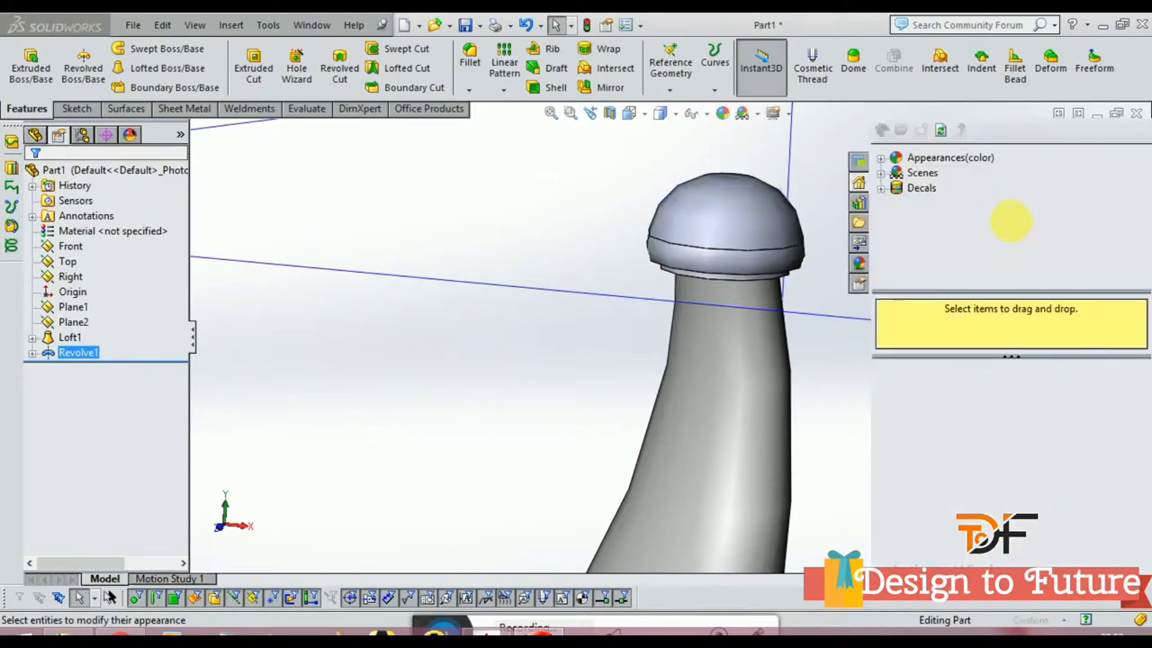
# - Apply the white car paint appearance from the Painted category to the revolved cap
pyautogui.click(882, 159)
pyautogui.click(896, 171)
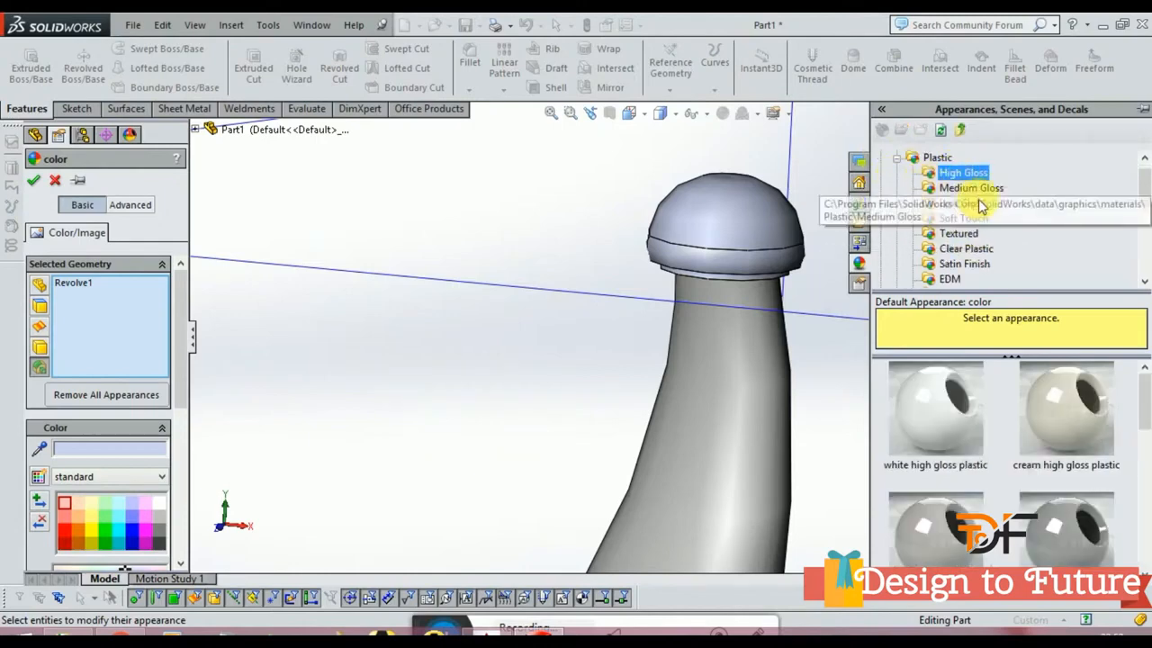
pyautogui.scroll(-1, 938, 201)
pyautogui.scroll(2, 935, 180)
pyautogui.click(896, 172)
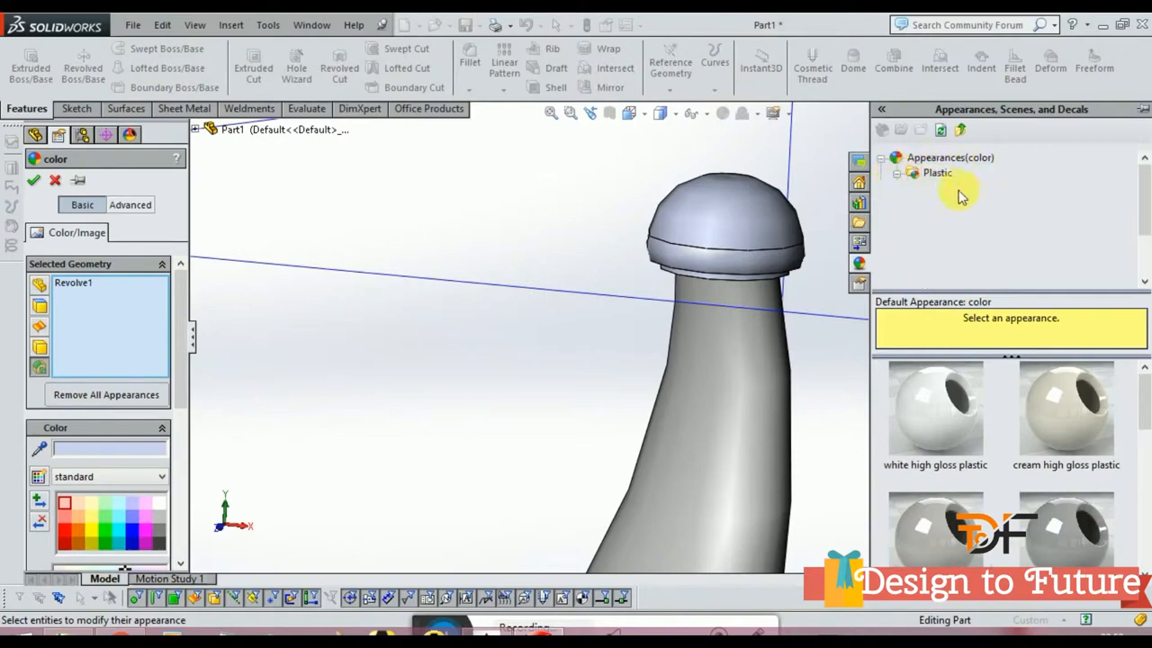
pyautogui.scroll(-1, 964, 197)
pyautogui.scroll(-1, 963, 197)
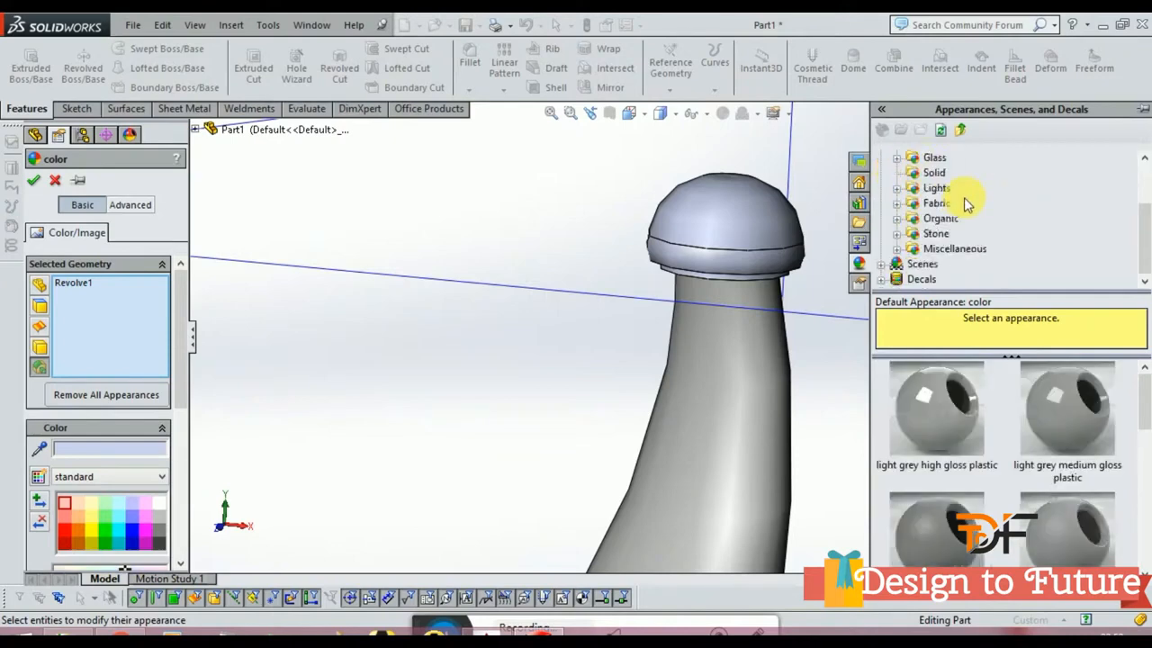
pyautogui.scroll(1, 963, 197)
pyautogui.click(896, 173)
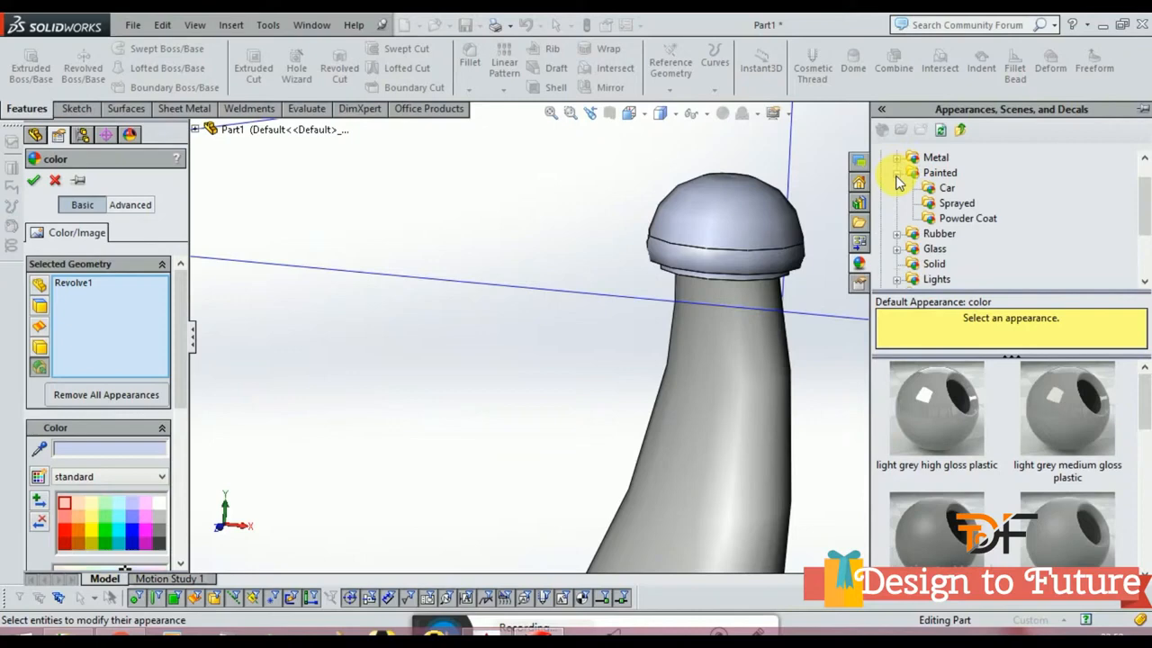
pyautogui.click(957, 203)
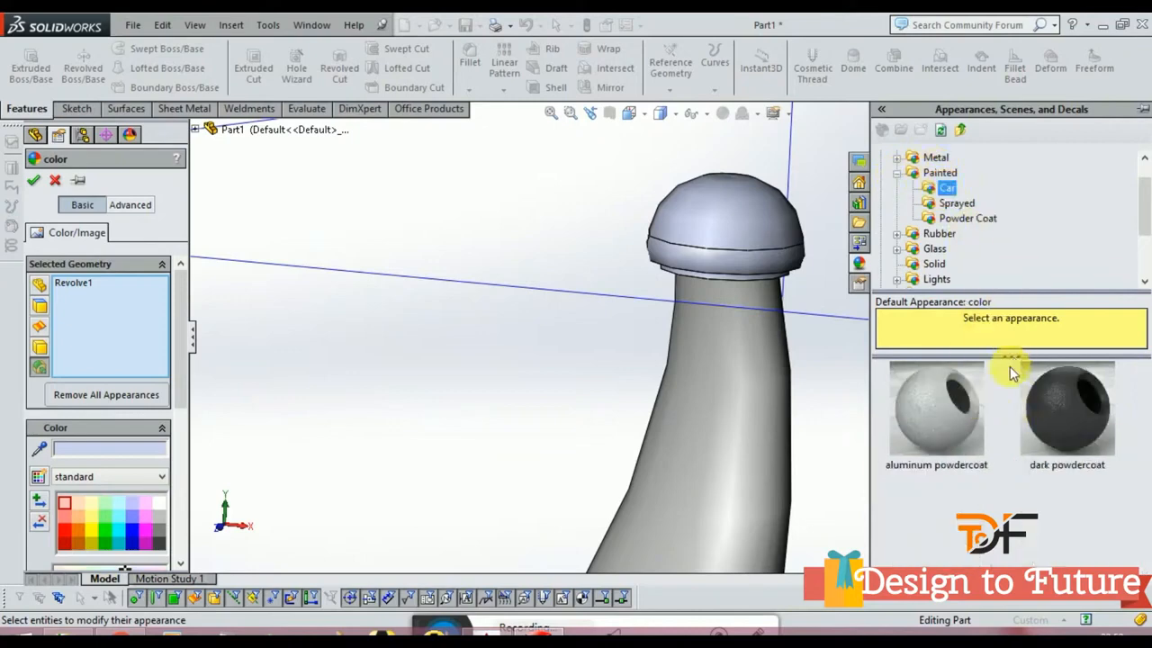
pyautogui.click(1076, 396)
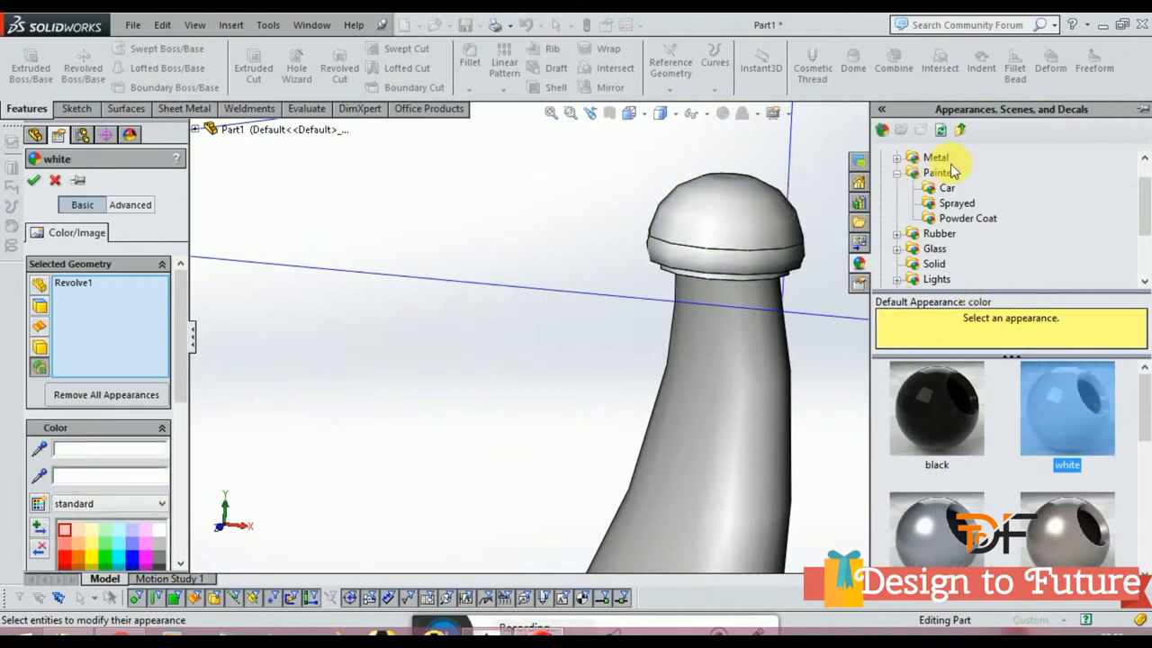
# - Set the cap's appearance colour to the white standard swatch and accept the appearance
pyautogui.scroll(1, 974, 210)
pyautogui.click(159, 530)
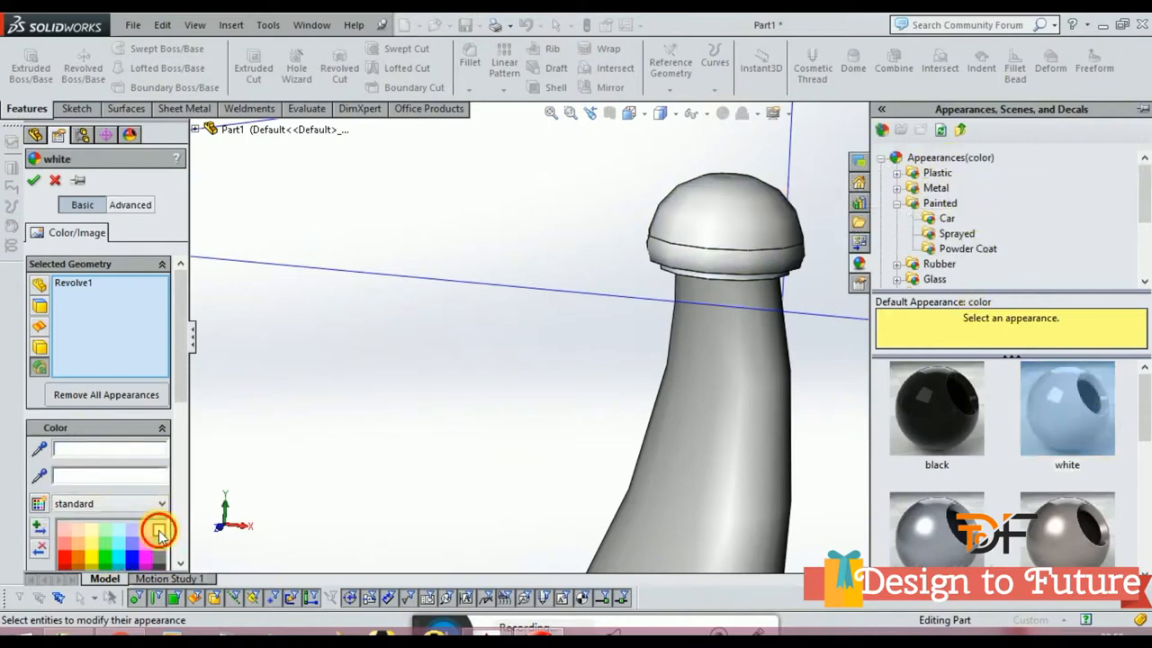
pyautogui.scroll(6, 529, 369)
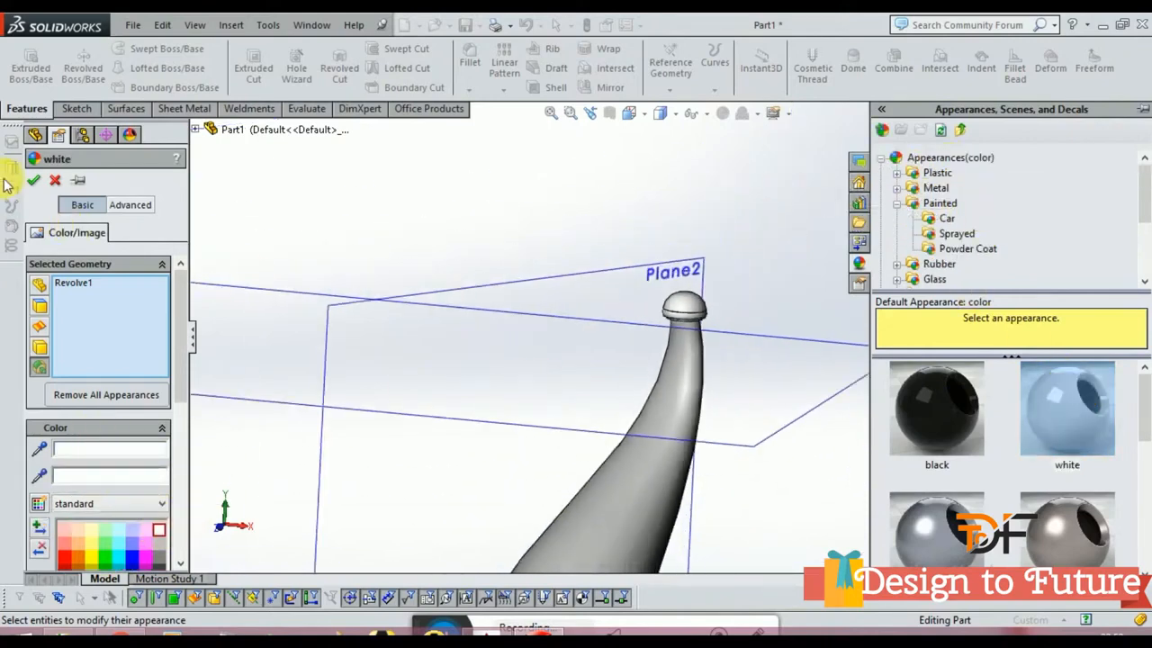
pyautogui.click(34, 182)
# - Orient the view normal to the Front plane at the loft's wide base
pyautogui.scroll(4, 437, 386)
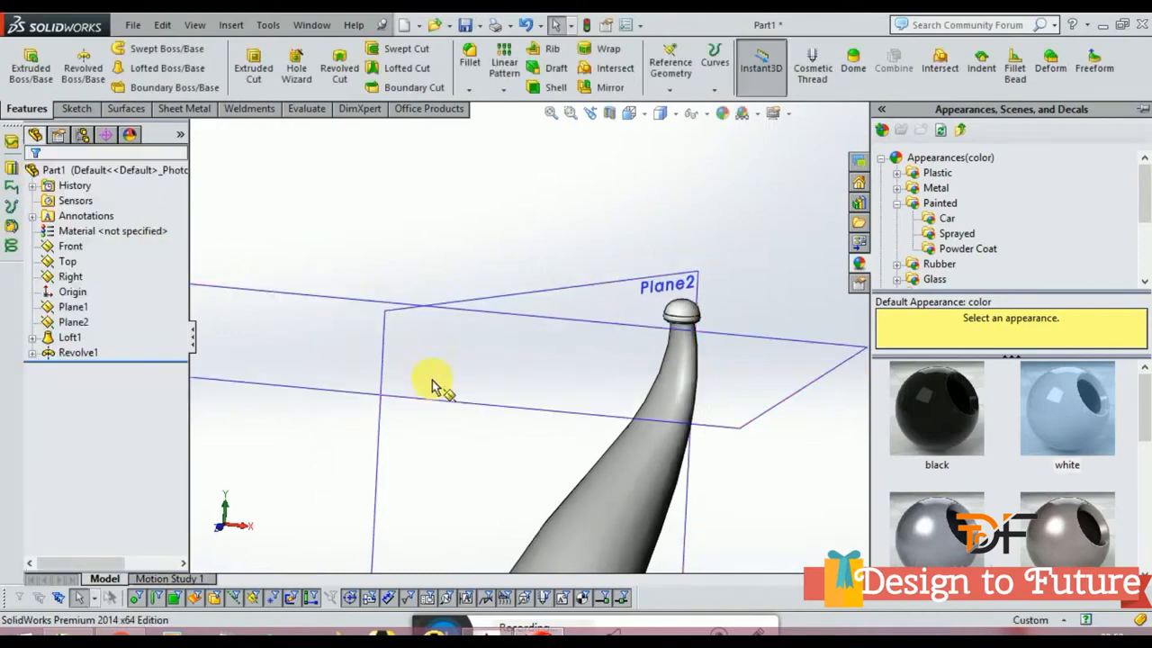
pyautogui.scroll(-8, 617, 524)
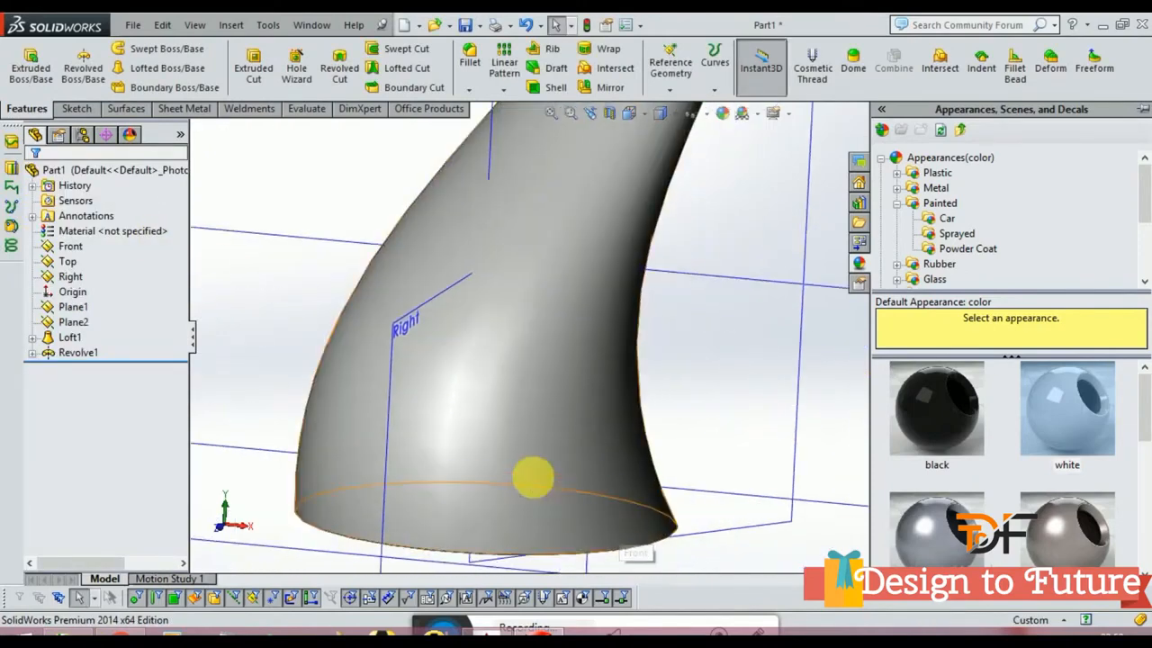
pyautogui.moveTo(524, 473); pyautogui.dragTo(527, 461, button='middle')
pyautogui.scroll(4, 529, 441)
pyautogui.scroll(-1, 537, 393)
pyautogui.moveTo(535, 378); pyautogui.dragTo(527, 404, button='middle')
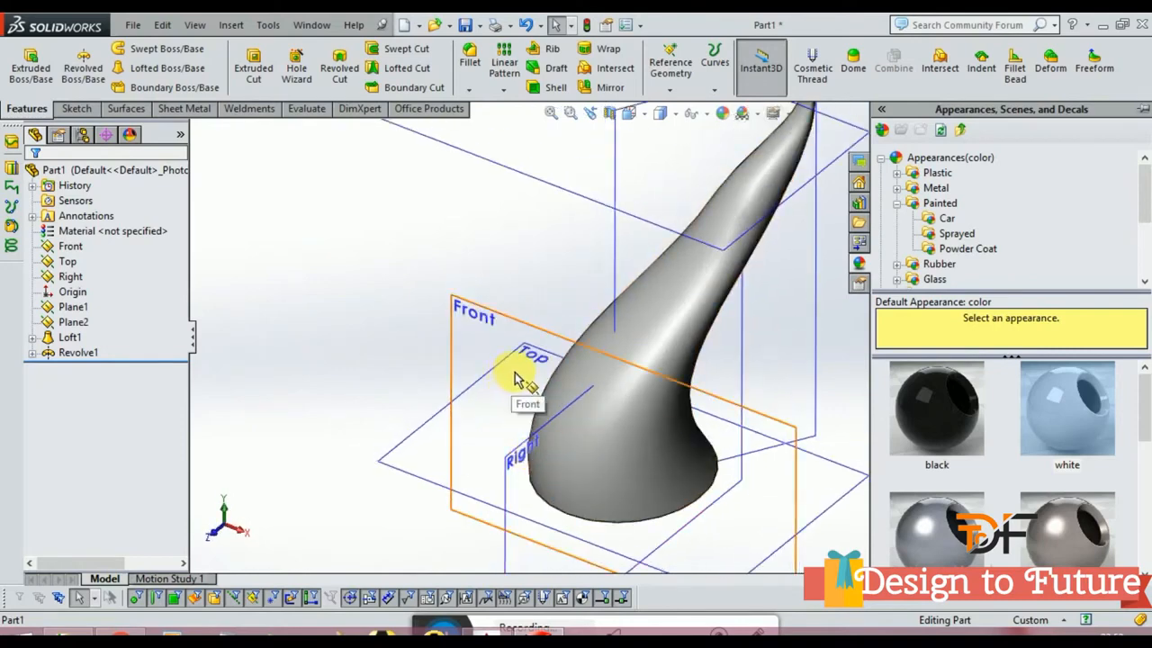
pyautogui.click(500, 322)
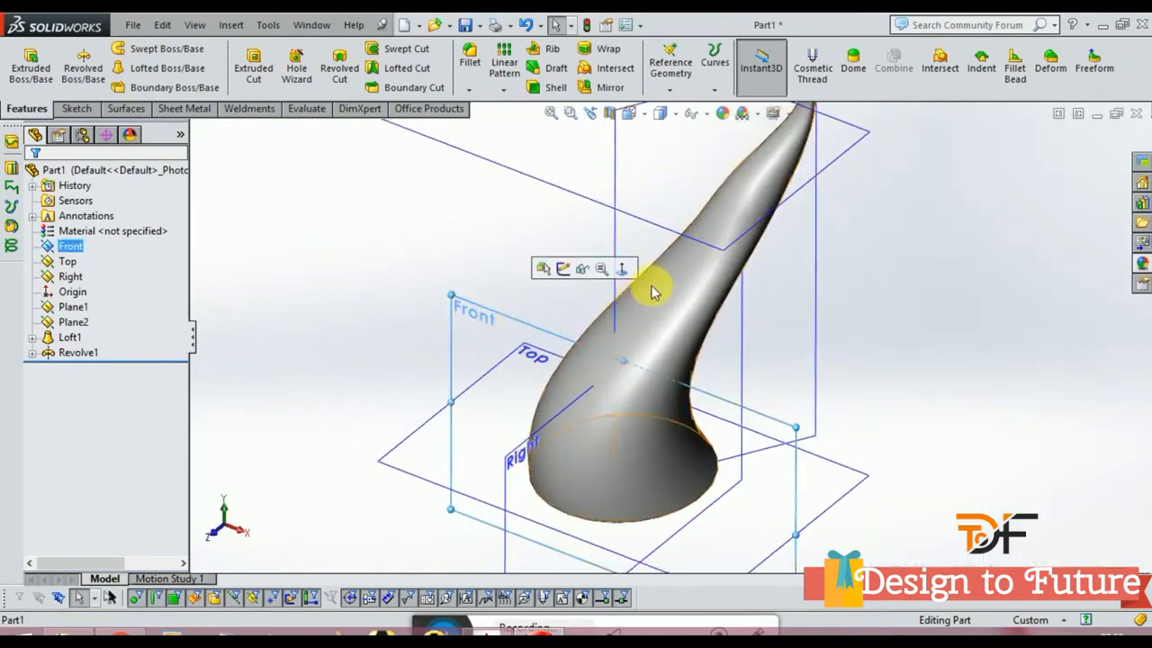
pyautogui.click(623, 262)
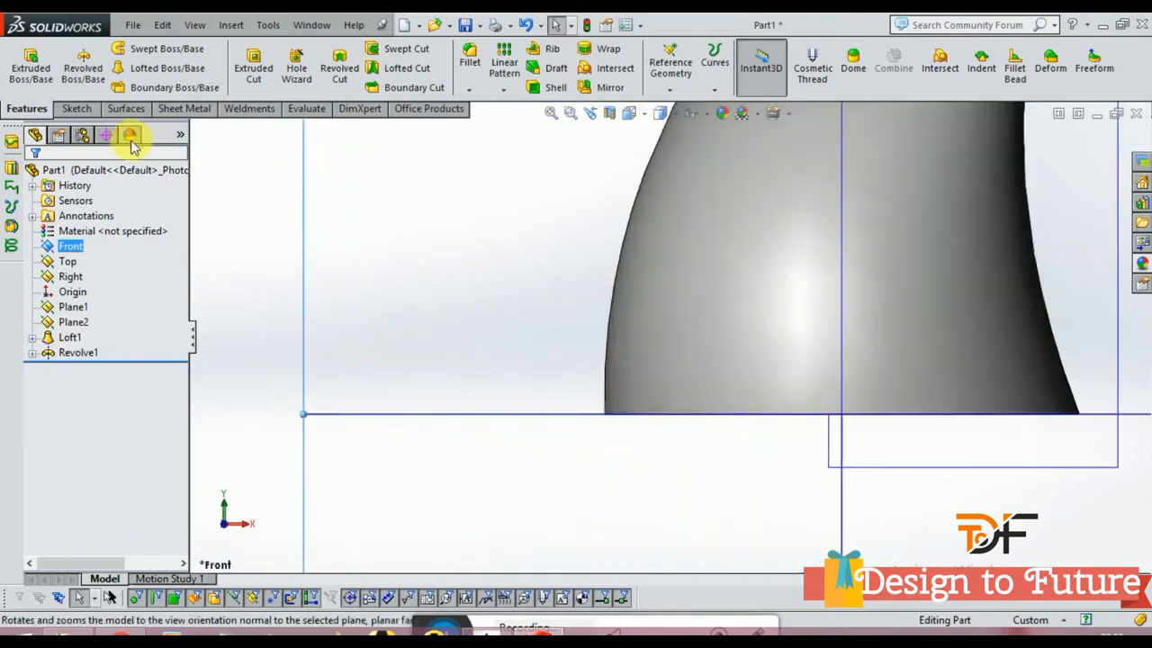
# - On the Front plane, sketch an outward three-point arc about 9 mm tall beside the loft's base and a small arc about 3 mm wide from its upper end
pyautogui.click(77, 109)
pyautogui.click(141, 68)
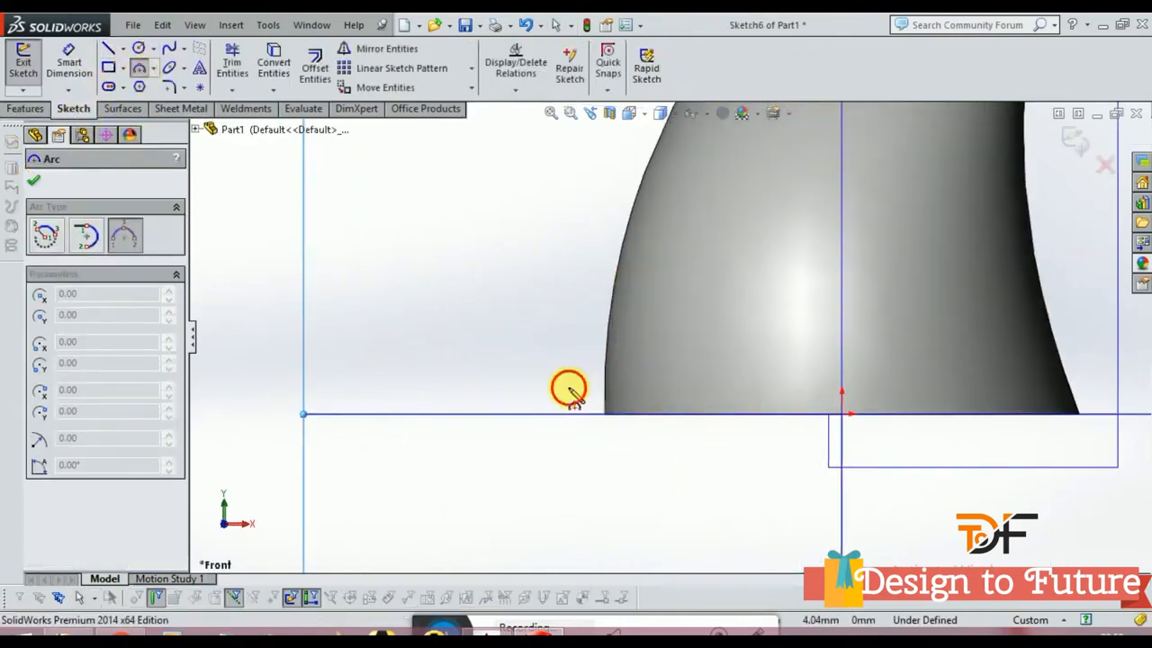
pyautogui.moveTo(569, 389); pyautogui.dragTo(568, 449)
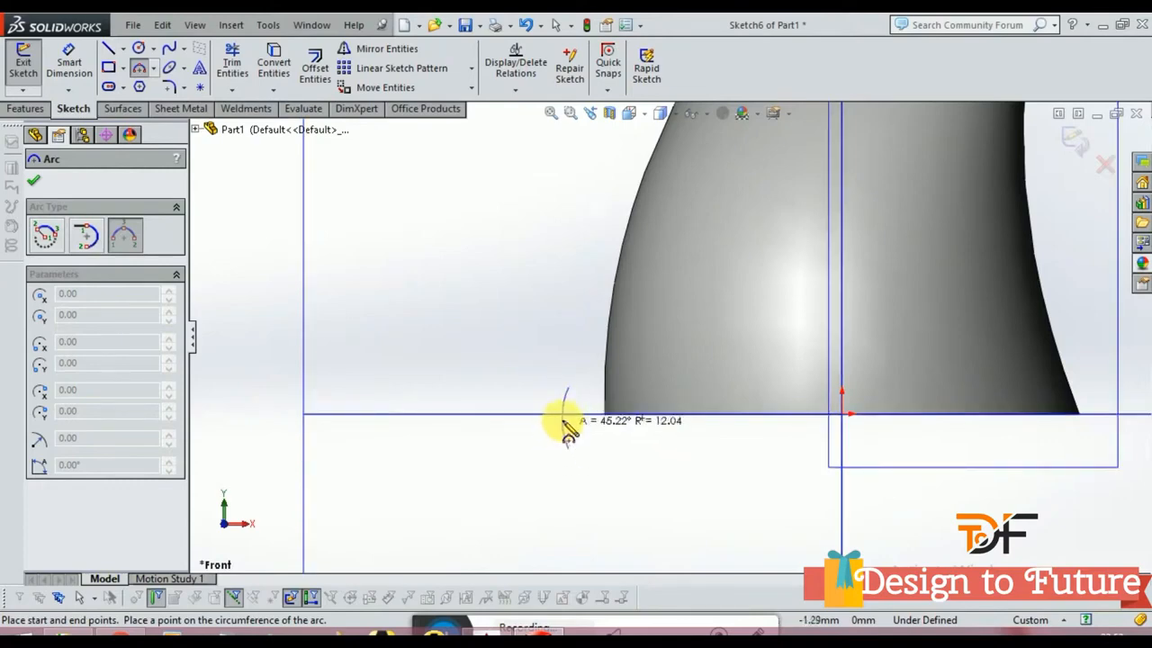
pyautogui.click(546, 418)
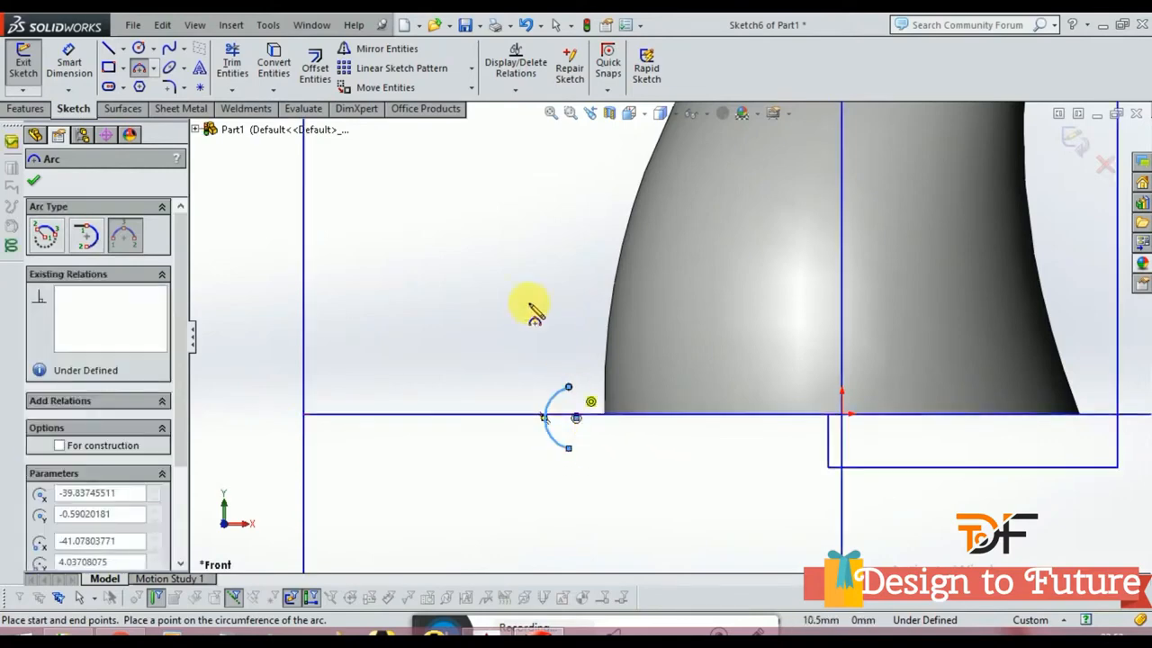
pyautogui.scroll(-4, 567, 404)
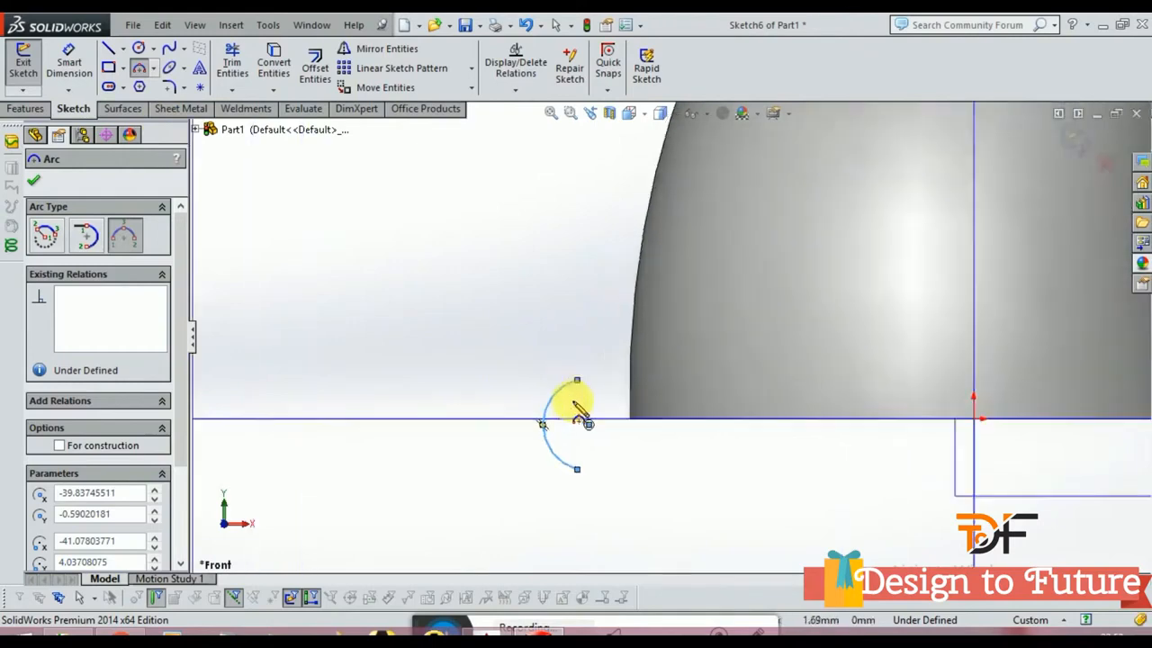
pyautogui.moveTo(591, 367); pyautogui.dragTo(634, 364)
pyautogui.click(621, 345)
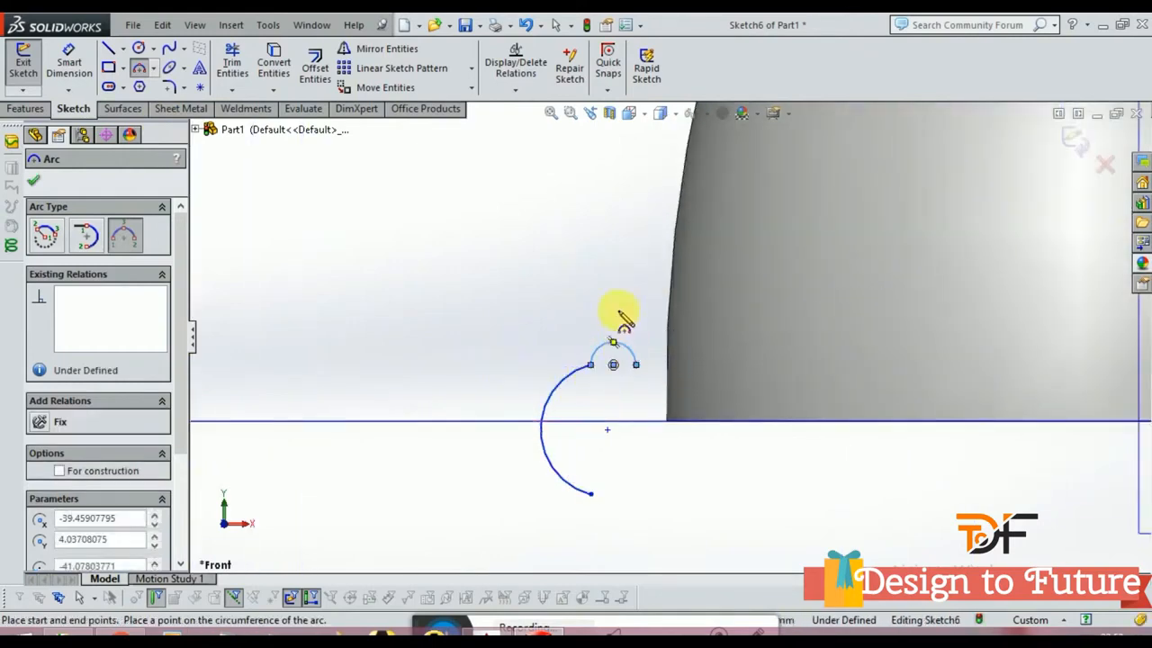
pyautogui.scroll(-3, 673, 450)
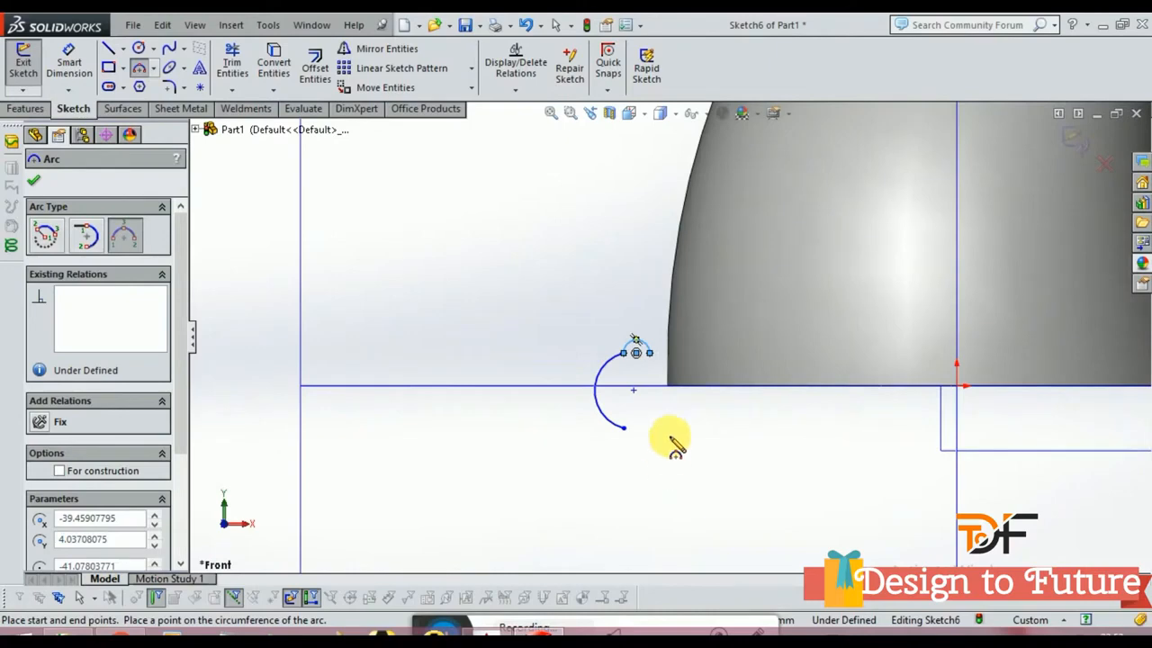
# - Draw a short horizontal line from the small arc to the loft's edge, then a vertical line down past the base
pyautogui.click(108, 48)
pyautogui.click(636, 352)
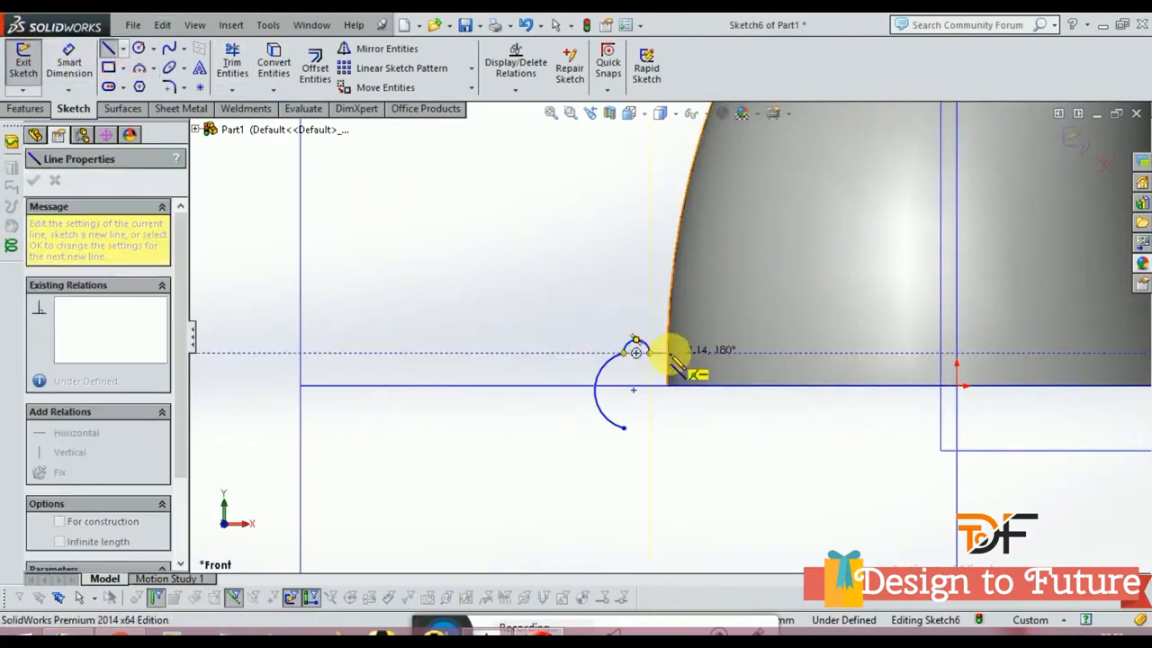
pyautogui.click(667, 351)
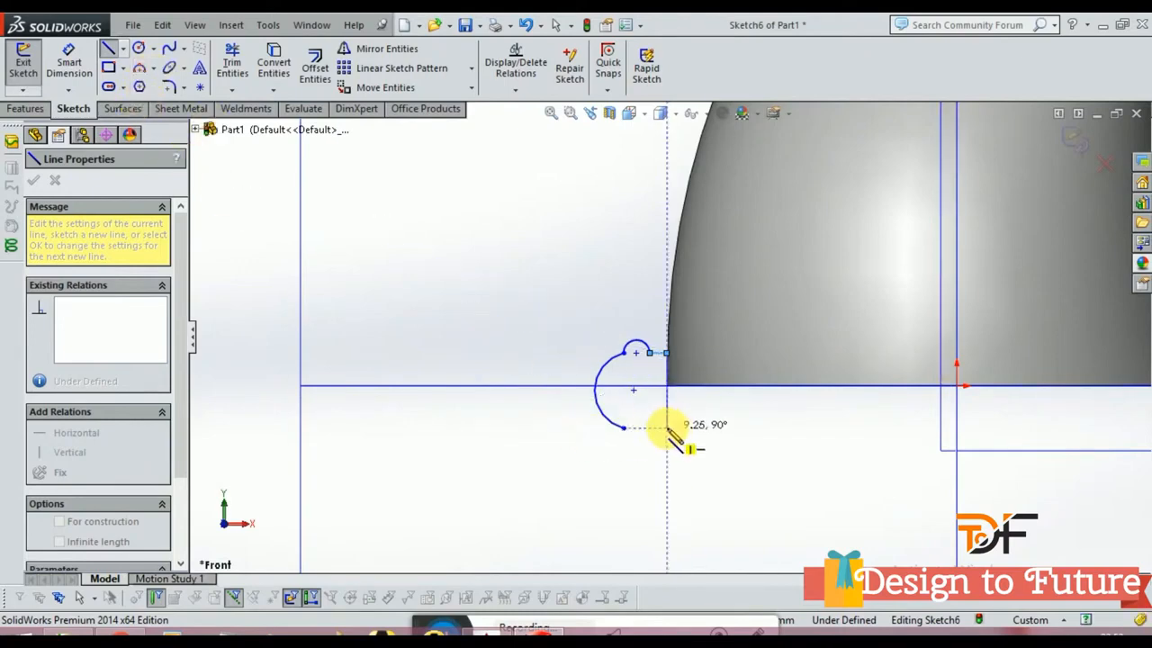
pyautogui.click(666, 417)
# - Close the profile with a downward-bulging three-point arc between the large arc's lower end and the vertical line's end
pyautogui.click(139, 68)
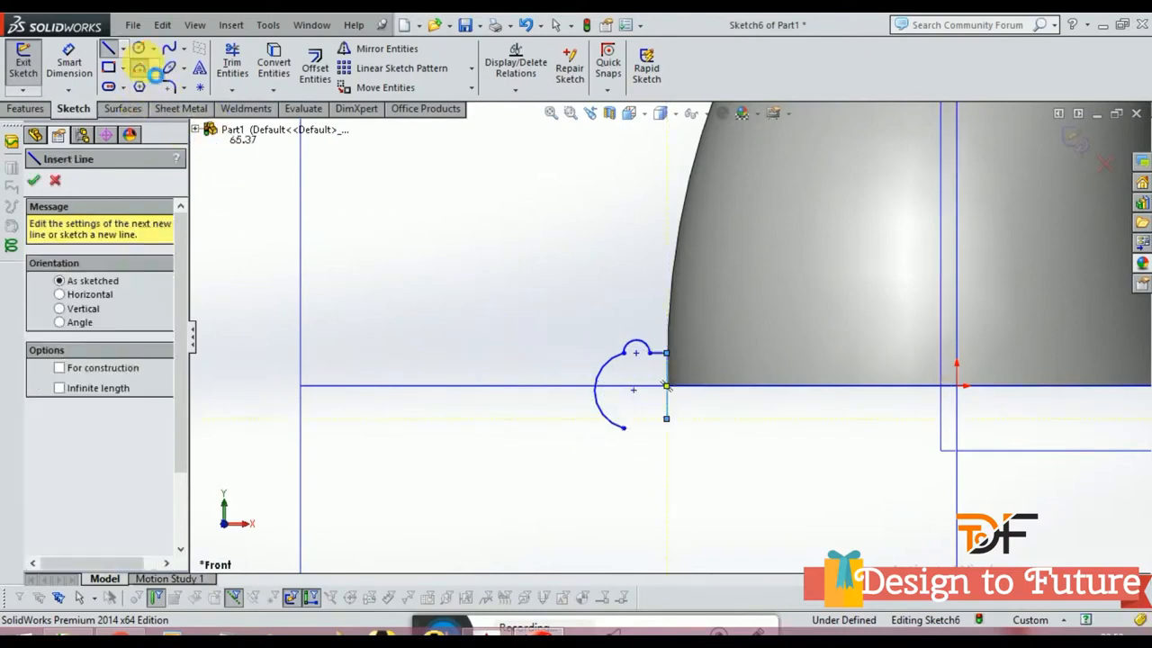
pyautogui.click(623, 427)
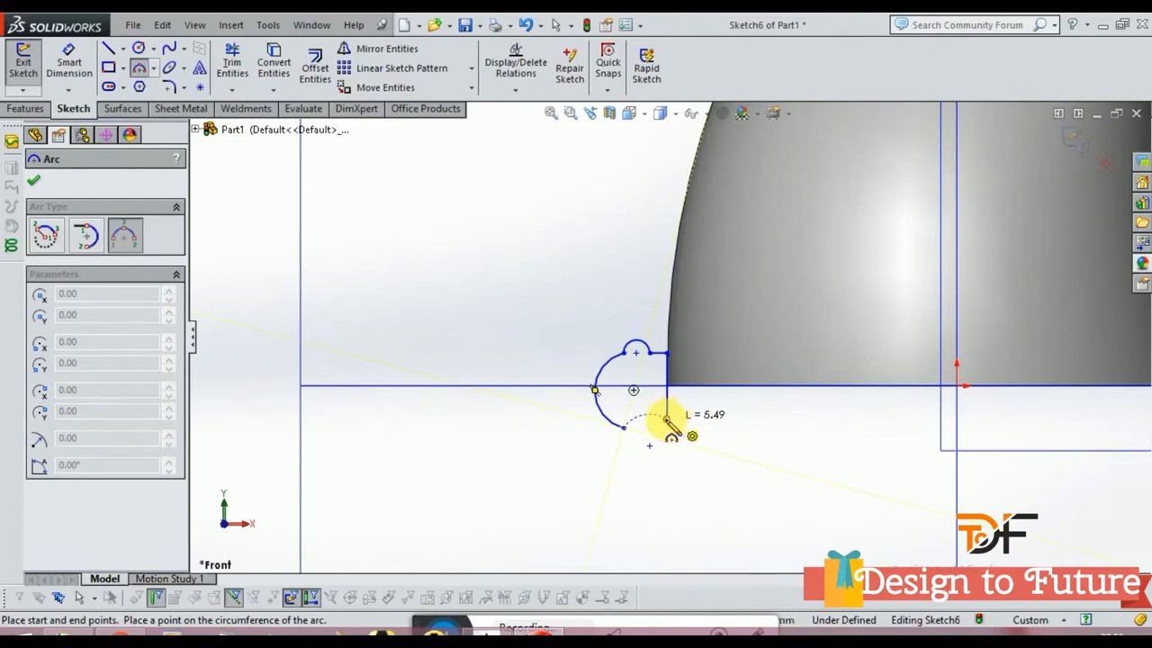
pyautogui.click(666, 418)
pyautogui.click(648, 434)
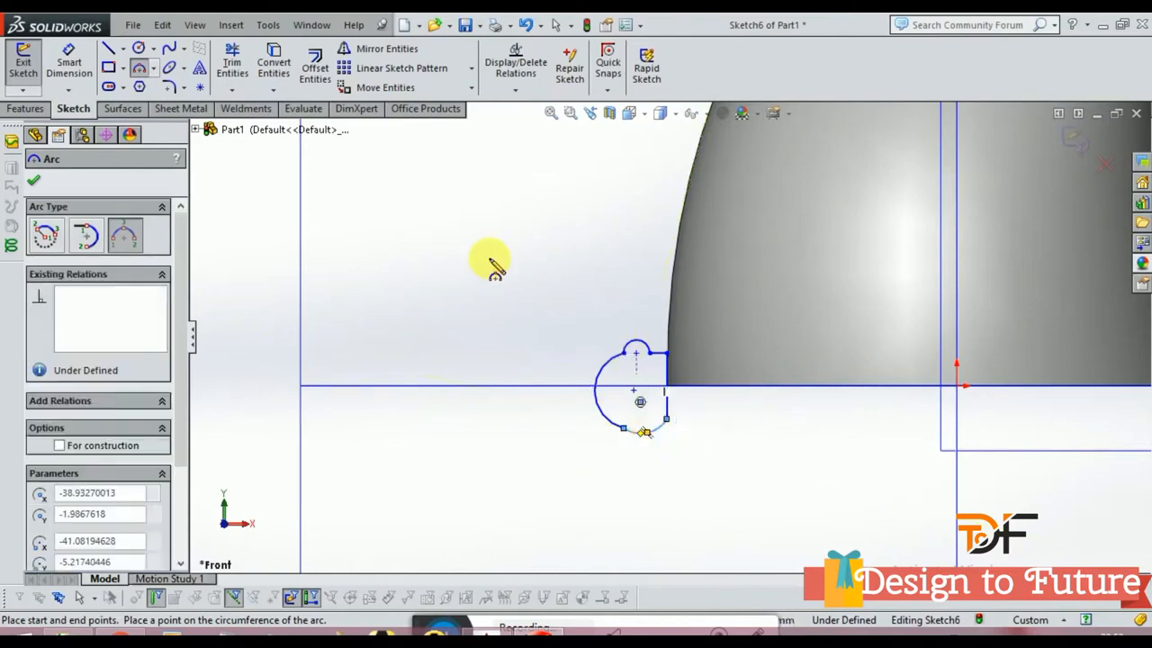
# - Draw a vertical construction line downward from the origin as the axis of revolution
pyautogui.click(123, 49)
pyautogui.click(119, 84)
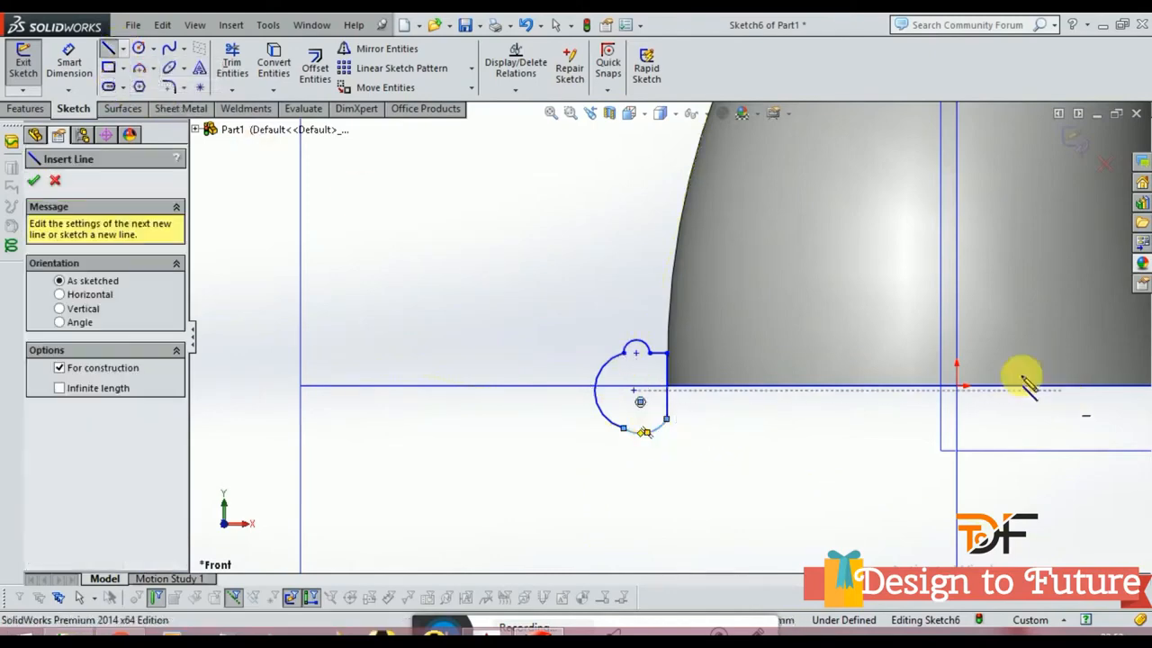
pyautogui.click(956, 387)
pyautogui.click(956, 441)
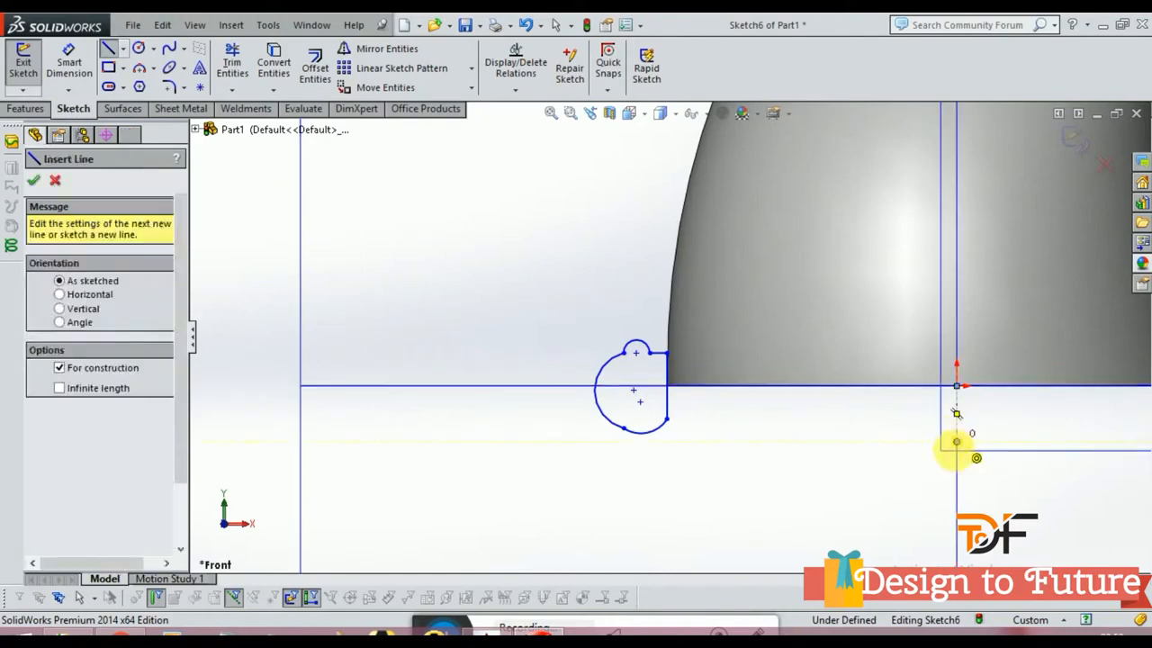
pyautogui.press('Escape')
# - Revolve the closed profile 360 degrees about the vertical construction line with merged result to form a rim around the loft's base
pyautogui.click(25, 109)
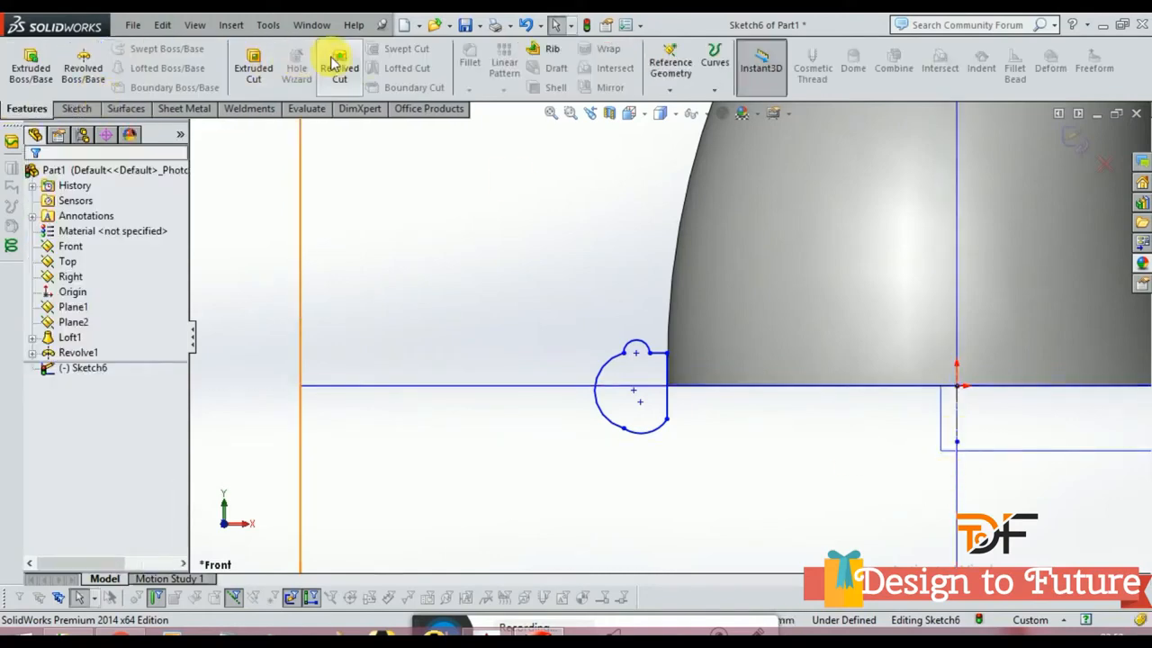
pyautogui.click(82, 68)
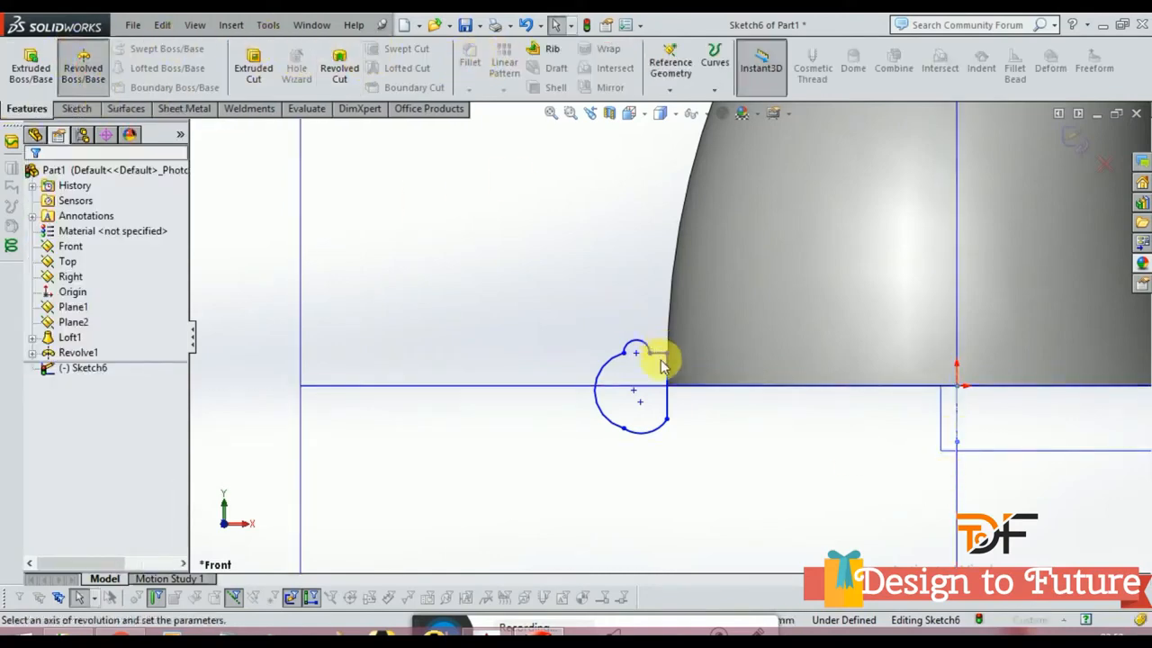
pyautogui.scroll(5, 832, 468)
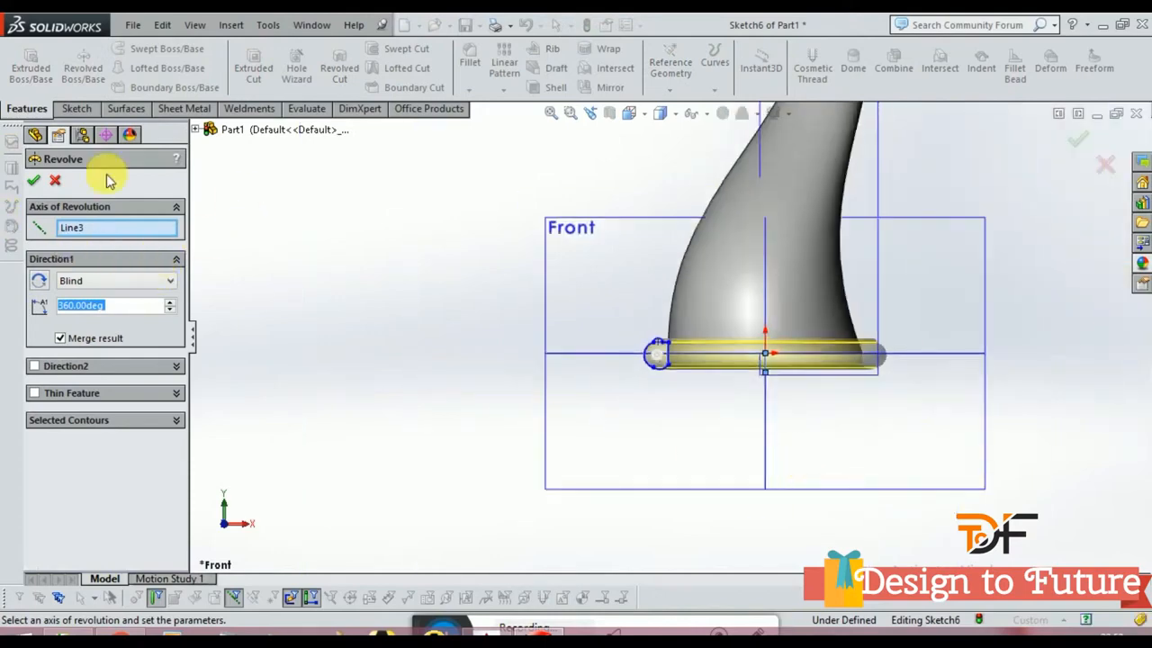
pyautogui.click(33, 183)
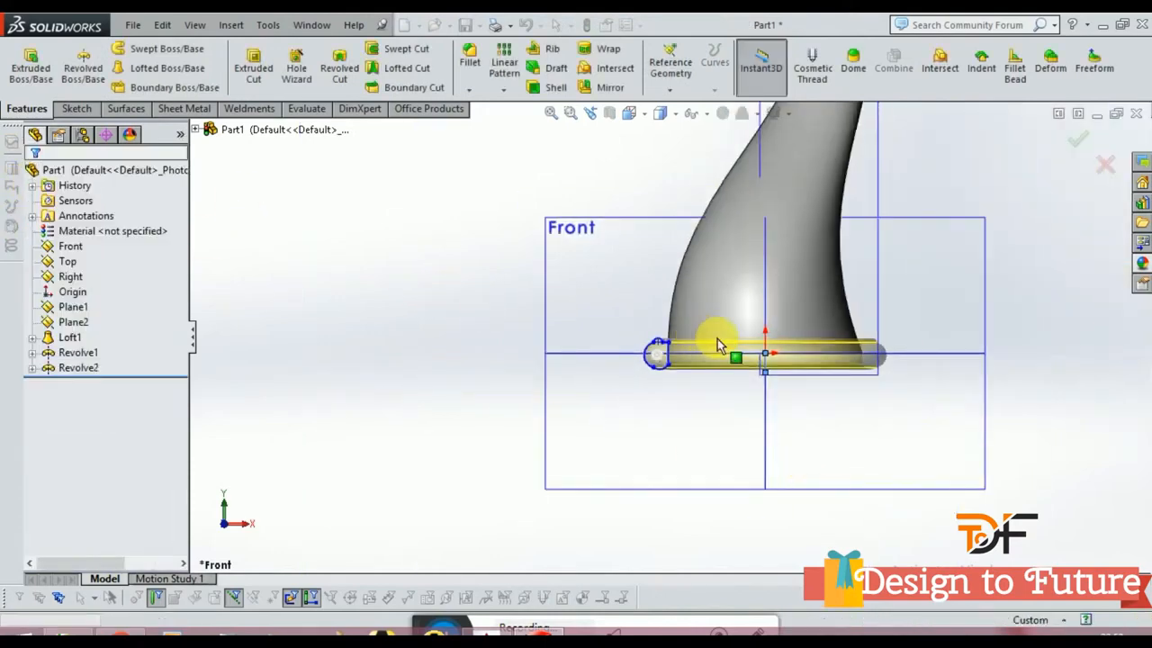
pyautogui.moveTo(714, 351); pyautogui.dragTo(744, 322, button='middle')
pyautogui.scroll(3, 733, 387)
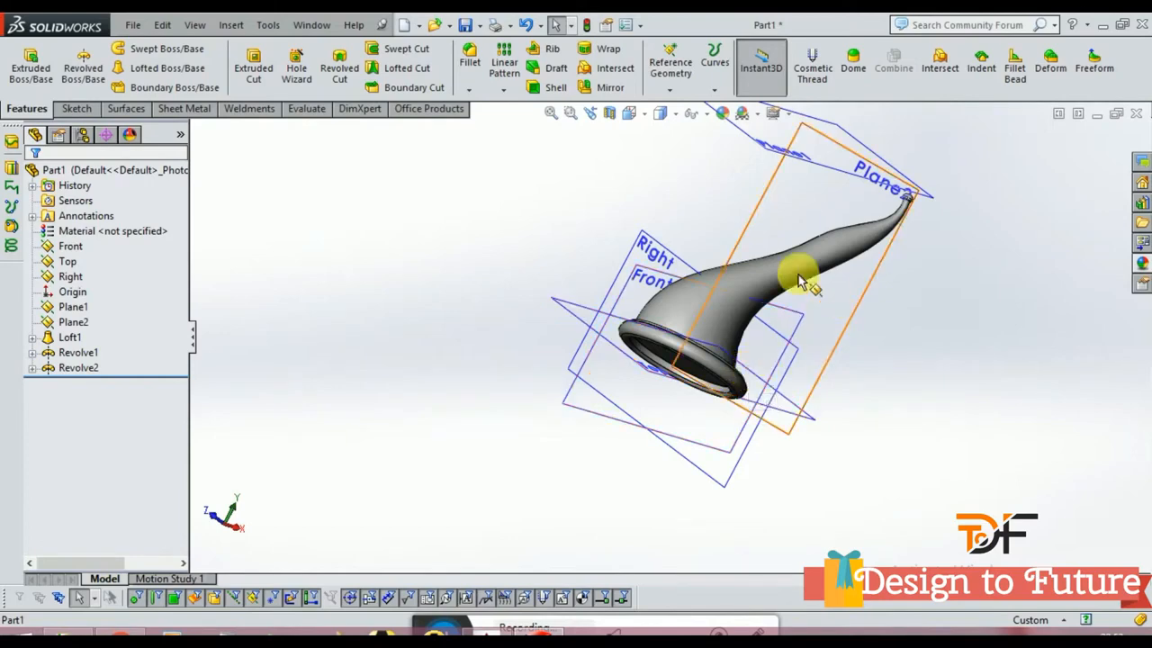
# - Apply the red high gloss plastic appearance to the whole loft feature
pyautogui.click(839, 260)
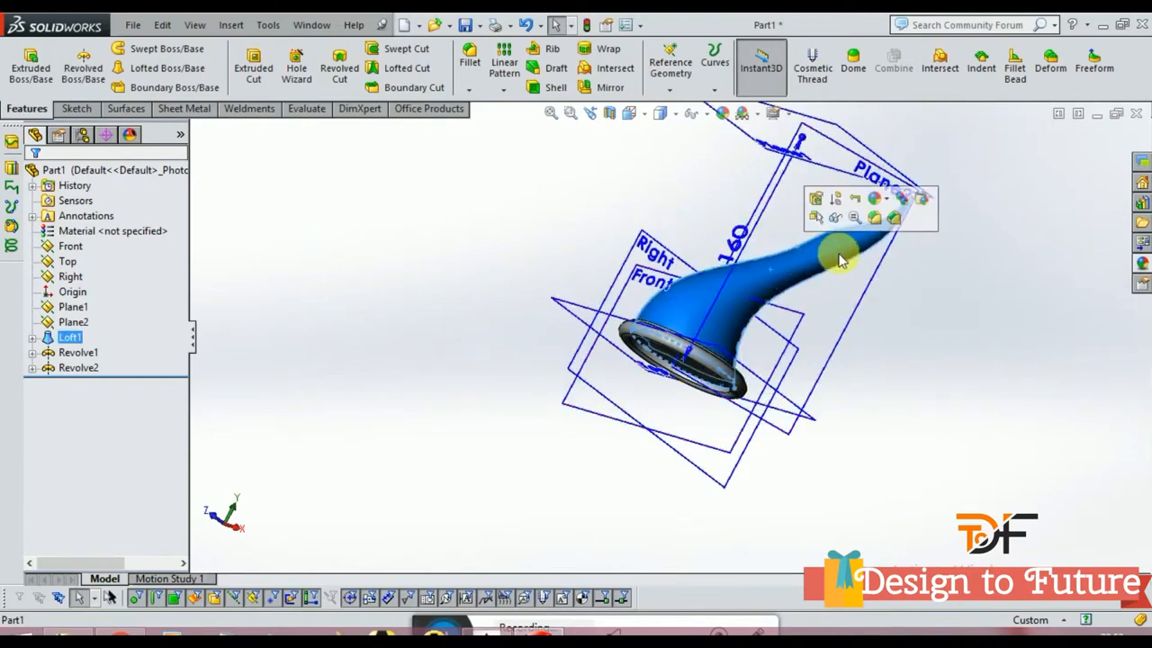
pyautogui.click(885, 207)
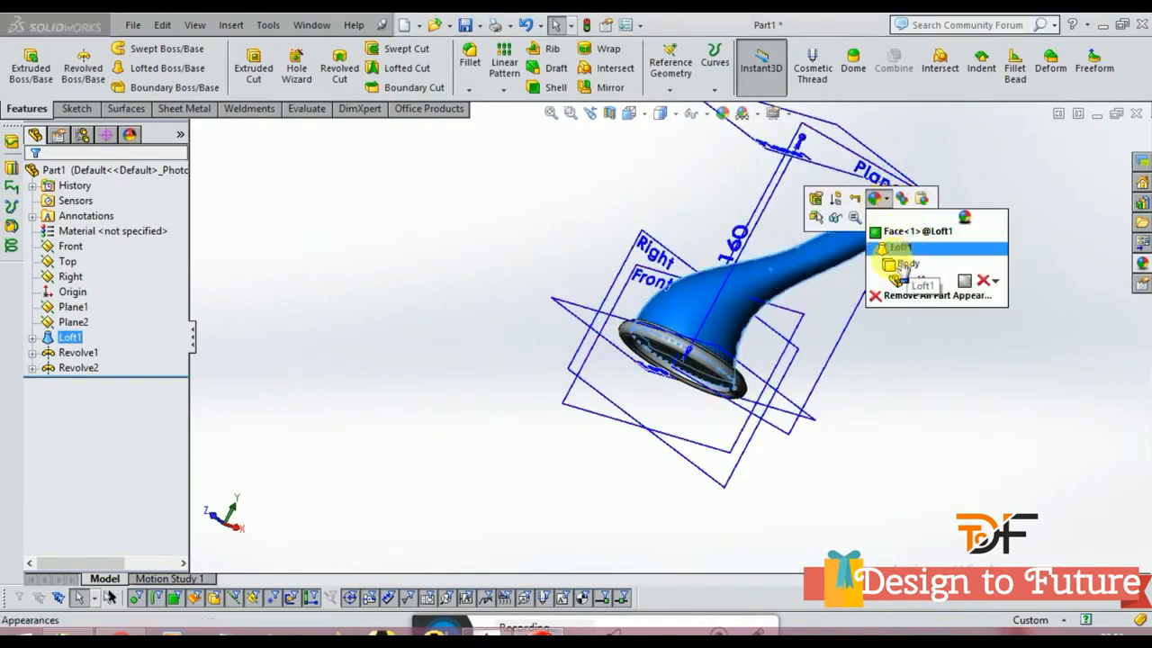
pyautogui.click(927, 247)
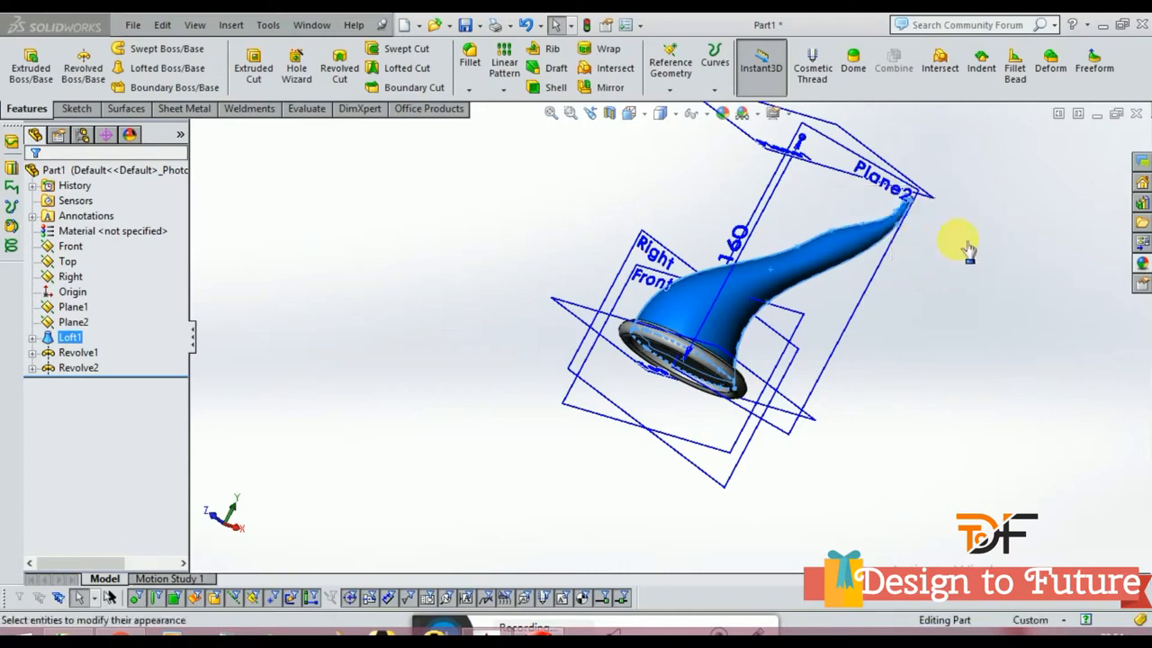
pyautogui.click(897, 172)
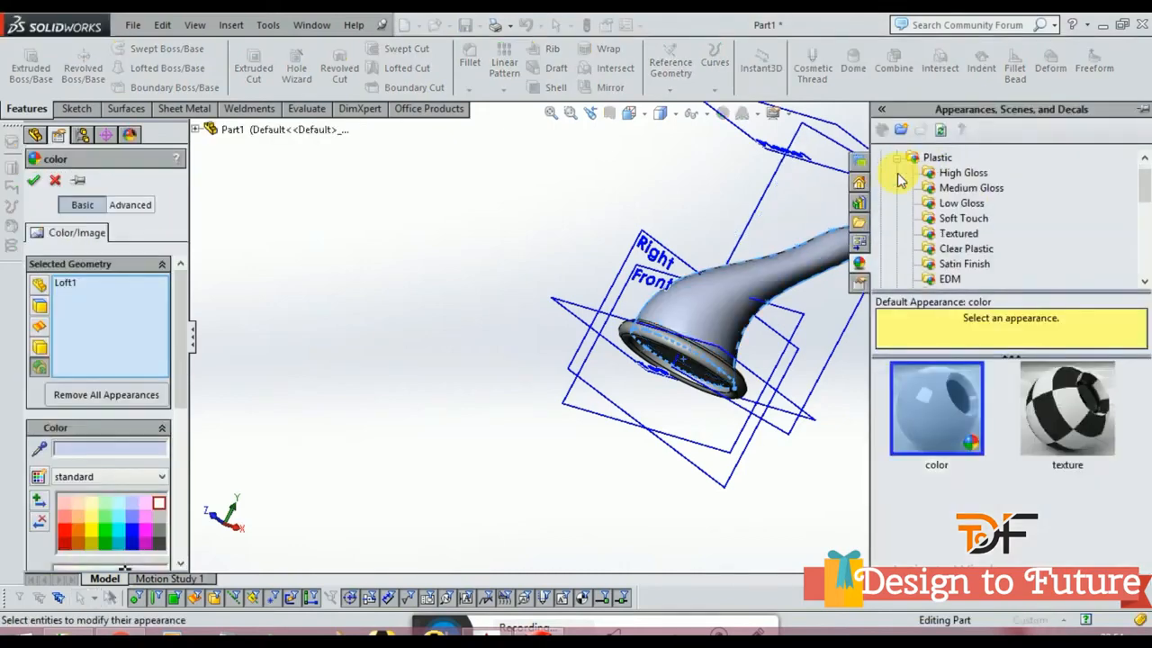
pyautogui.click(957, 175)
pyautogui.scroll(-2, 1044, 396)
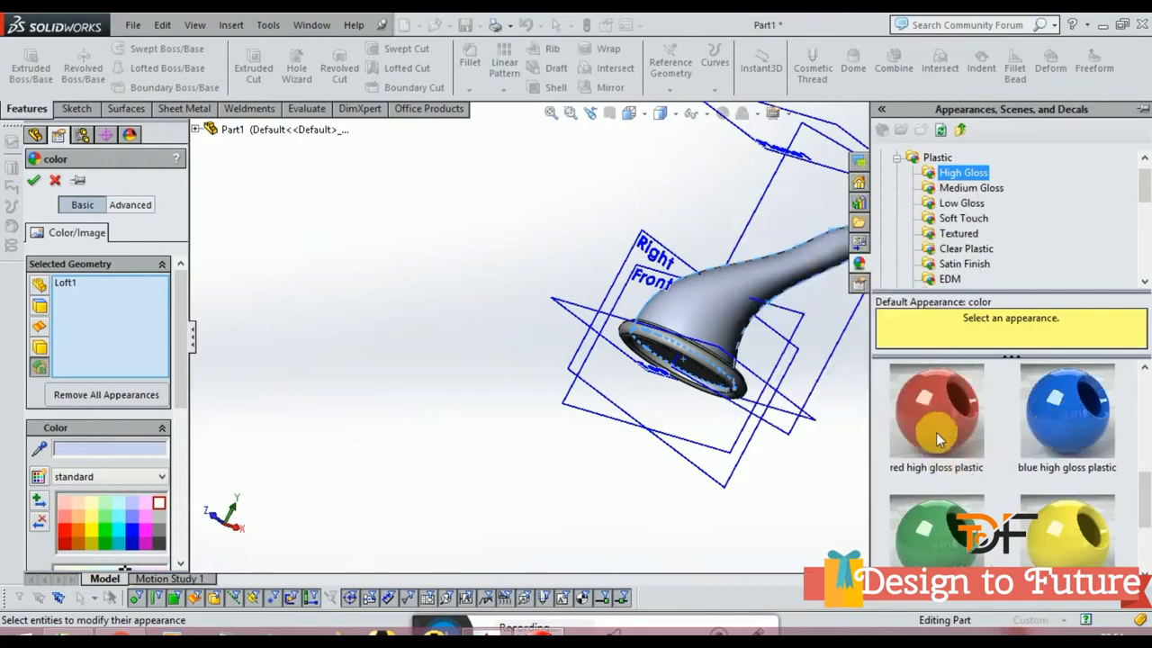
pyautogui.click(935, 423)
# - Set the loft's appearance colour to the bright red standard swatch and accept the appearance
pyautogui.moveTo(786, 310); pyautogui.dragTo(771, 376, button='middle')
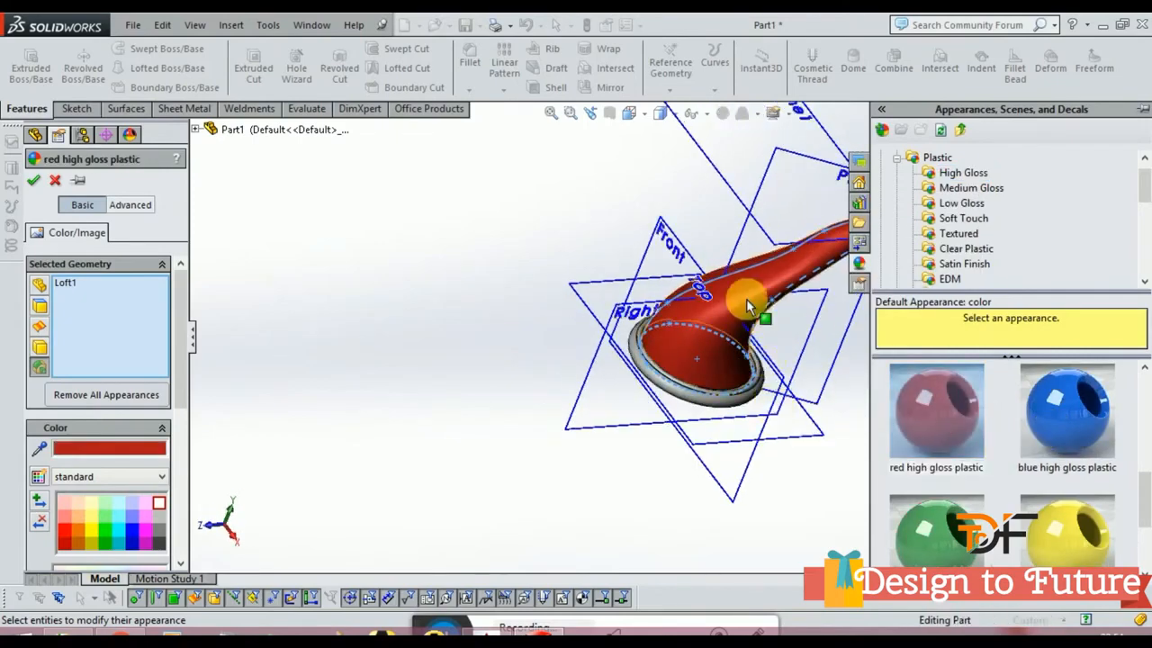
pyautogui.scroll(-3, 751, 303)
pyautogui.click(65, 531)
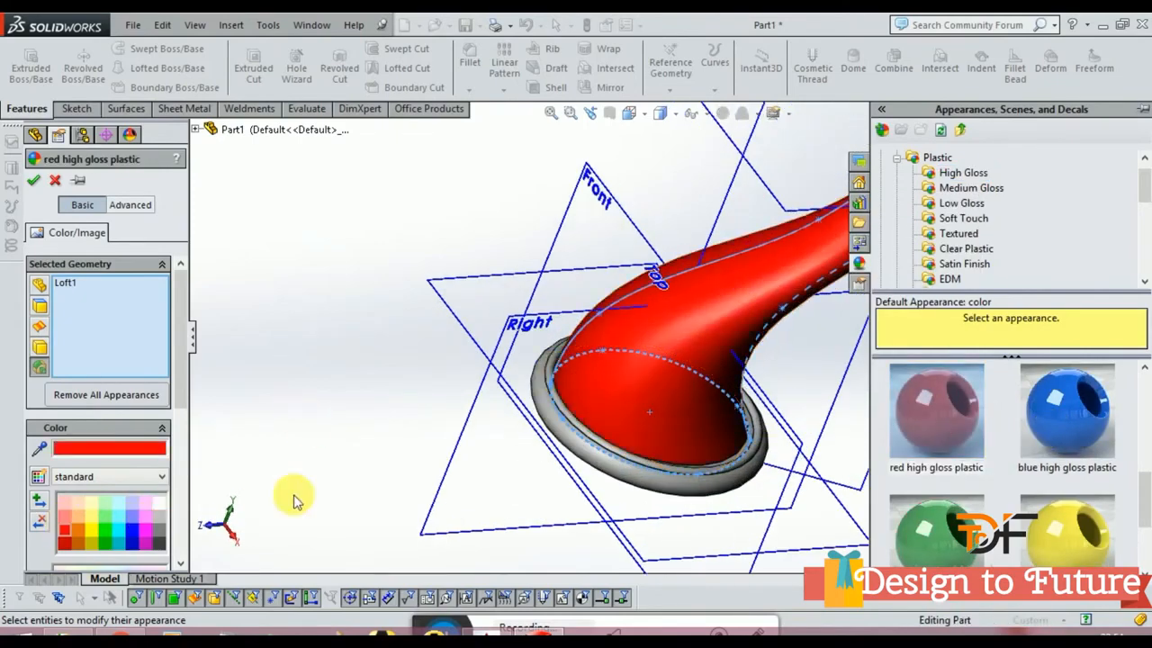
pyautogui.moveTo(291, 489); pyautogui.dragTo(500, 311, button='middle')
pyautogui.click(33, 182)
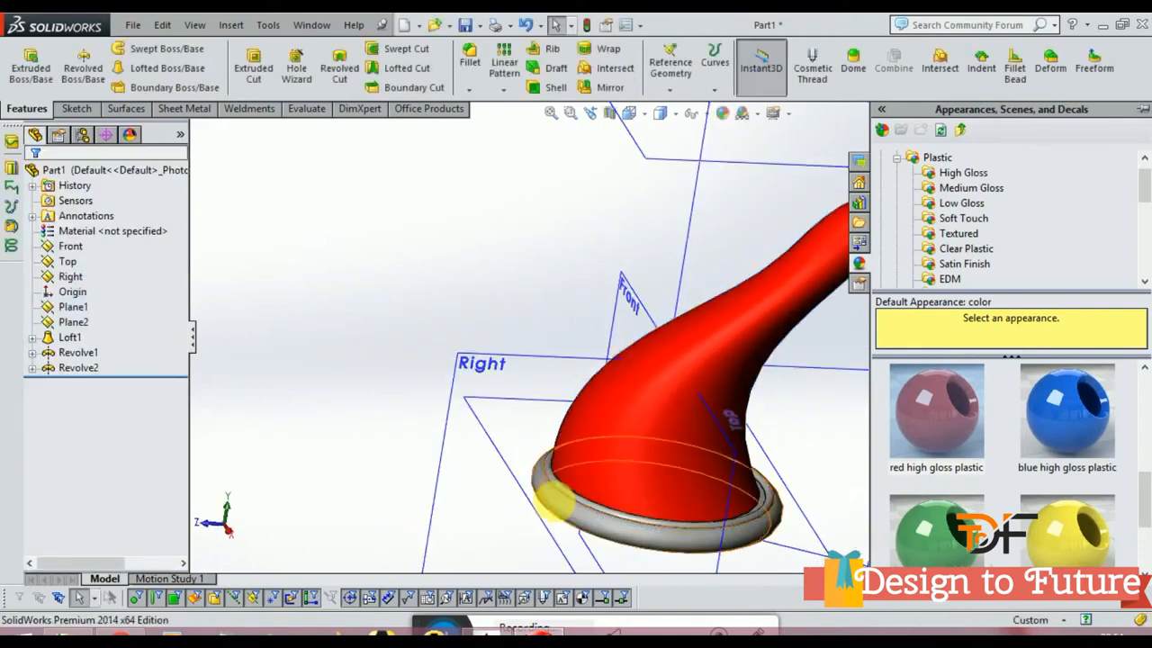
# - Apply the white high gloss plastic appearance to the revolved rim as a whole feature
pyautogui.click(565, 506)
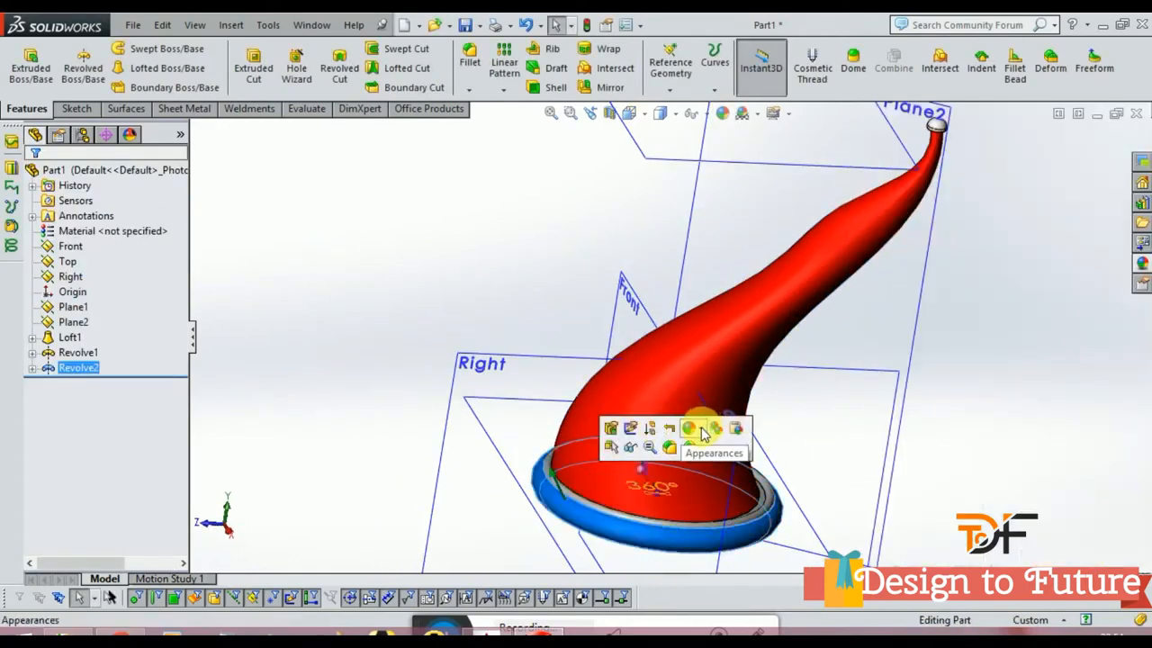
pyautogui.click(704, 430)
pyautogui.click(725, 478)
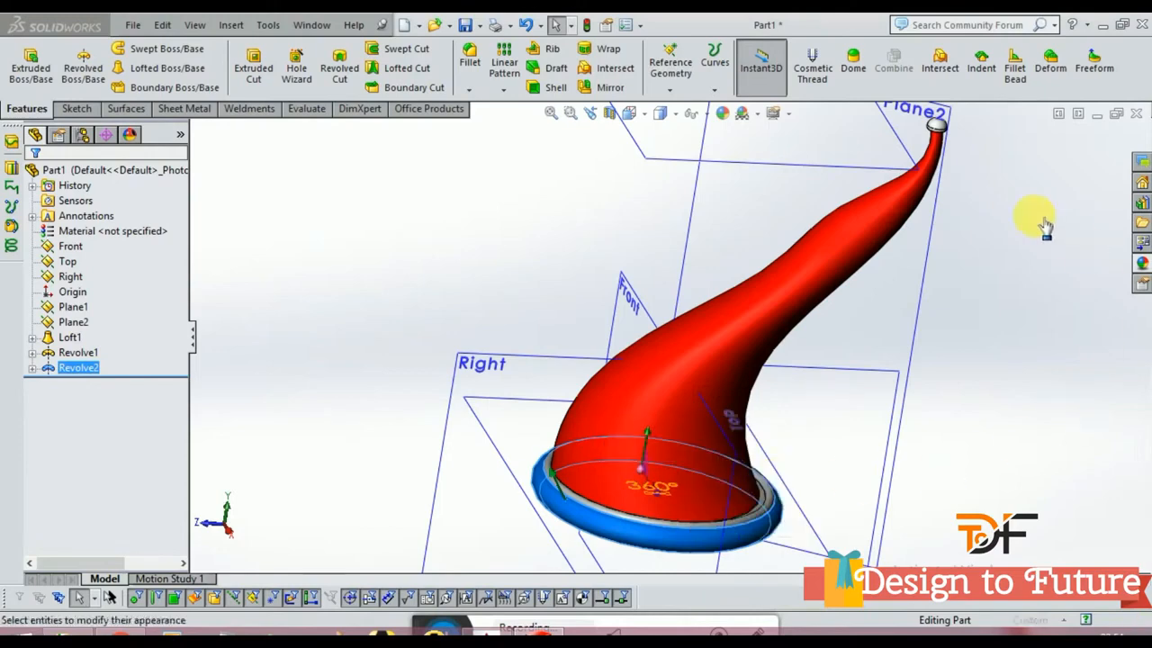
pyautogui.click(958, 189)
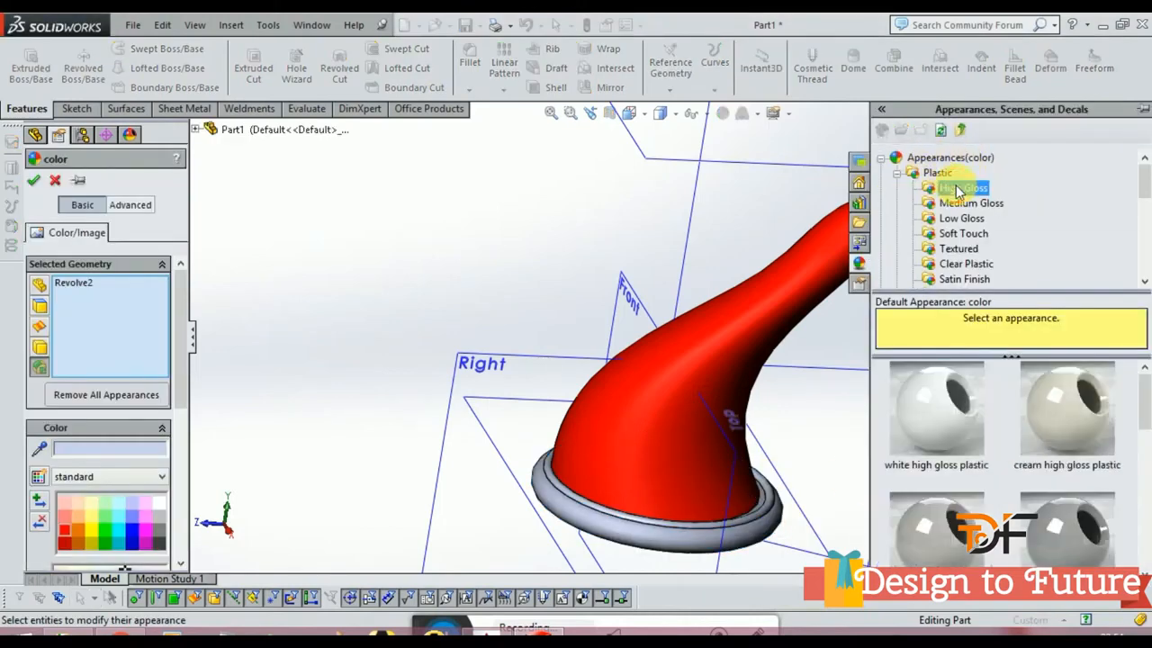
pyautogui.click(981, 421)
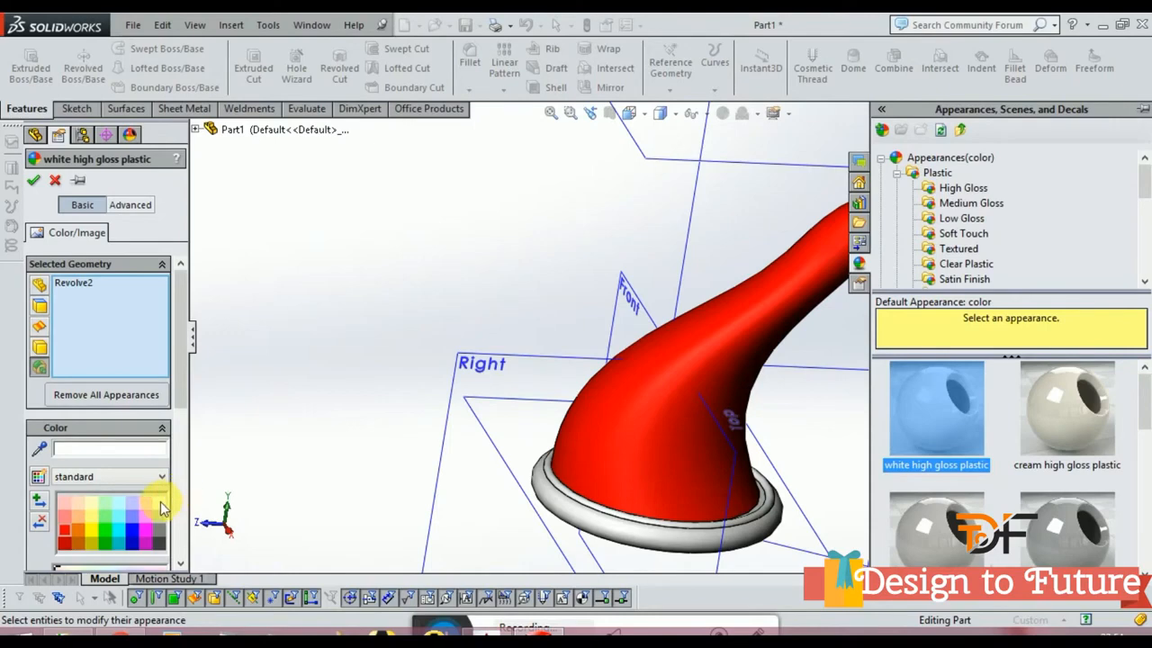
# - Set the rim's appearance colour to the white standard swatch and accept the appearance
pyautogui.click(159, 505)
pyautogui.click(34, 178)
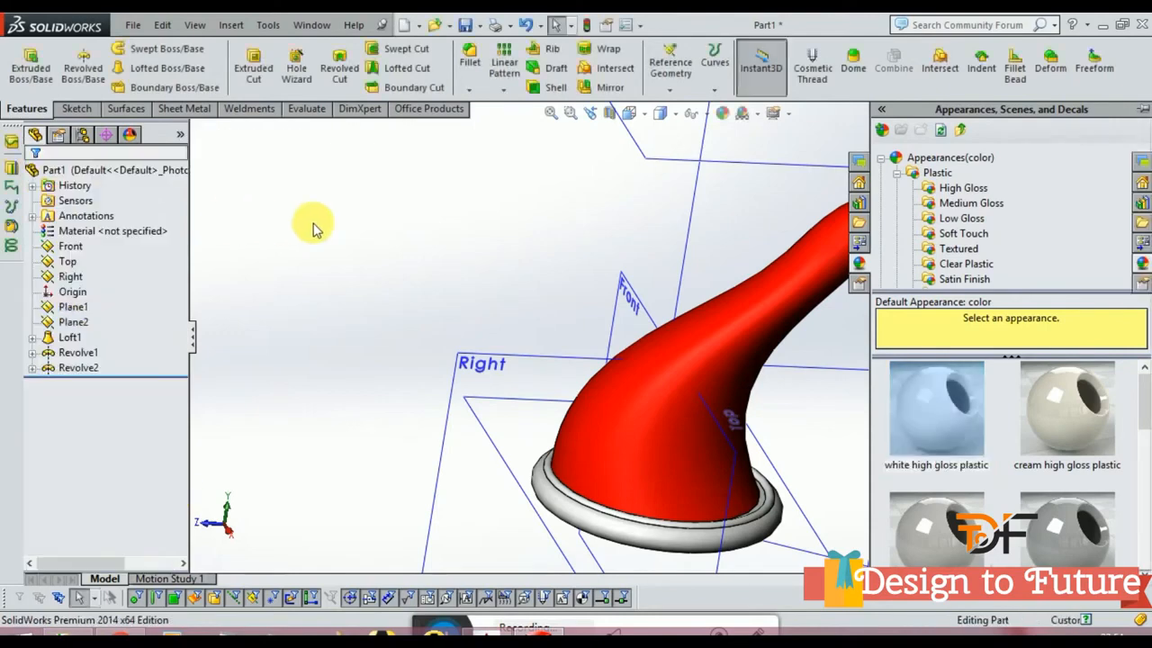
# - Examine the coloured loft, end cap and base rim from several angles, including a view normal to the Right plane
pyautogui.moveTo(311, 226); pyautogui.dragTo(708, 409, button='middle')
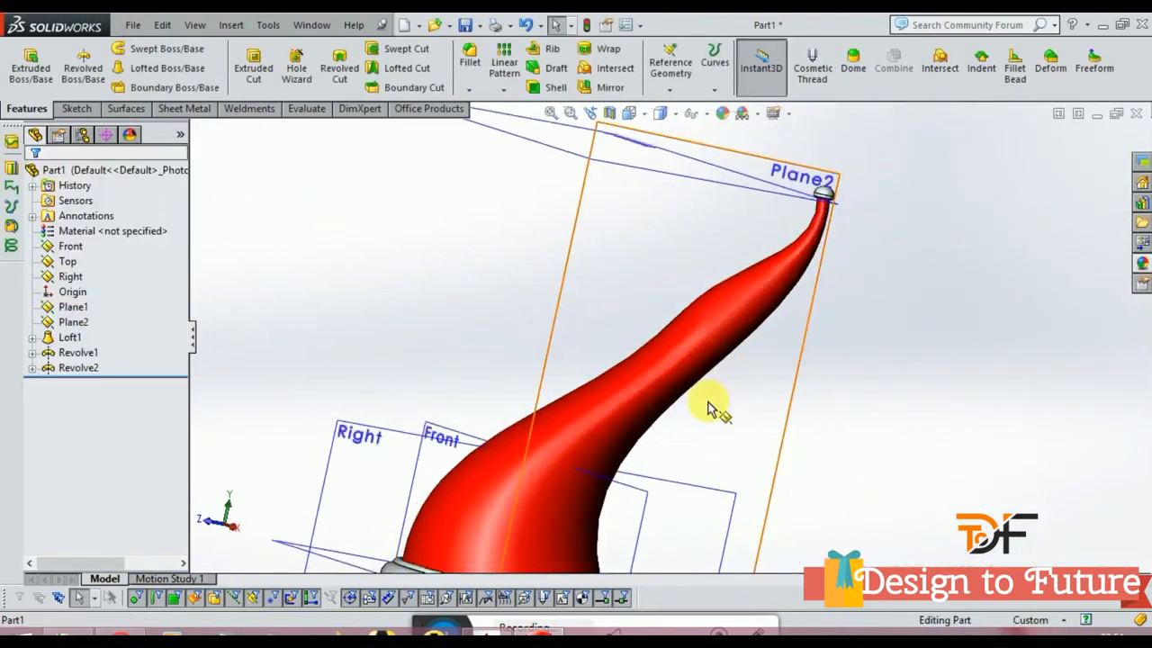
pyautogui.scroll(1, 726, 468)
pyautogui.scroll(2, 621, 522)
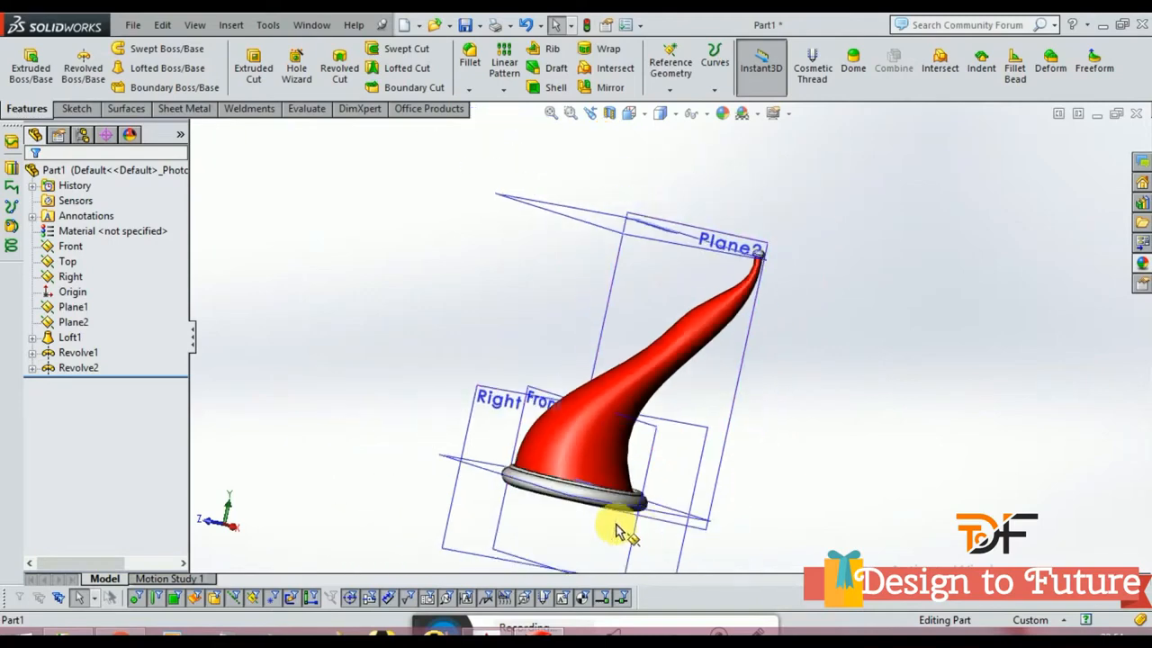
pyautogui.scroll(-3, 567, 477)
pyautogui.moveTo(568, 477); pyautogui.dragTo(633, 457, button='middle')
pyautogui.scroll(3, 399, 406)
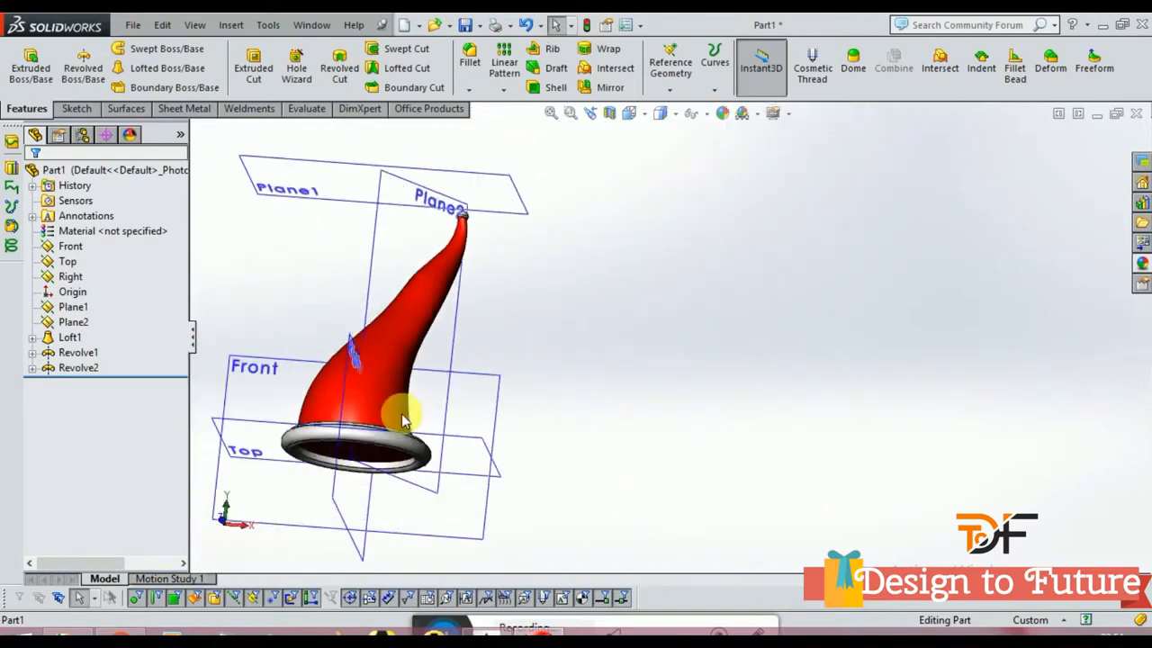
pyautogui.moveTo(390, 453); pyautogui.dragTo(346, 486, button='middle')
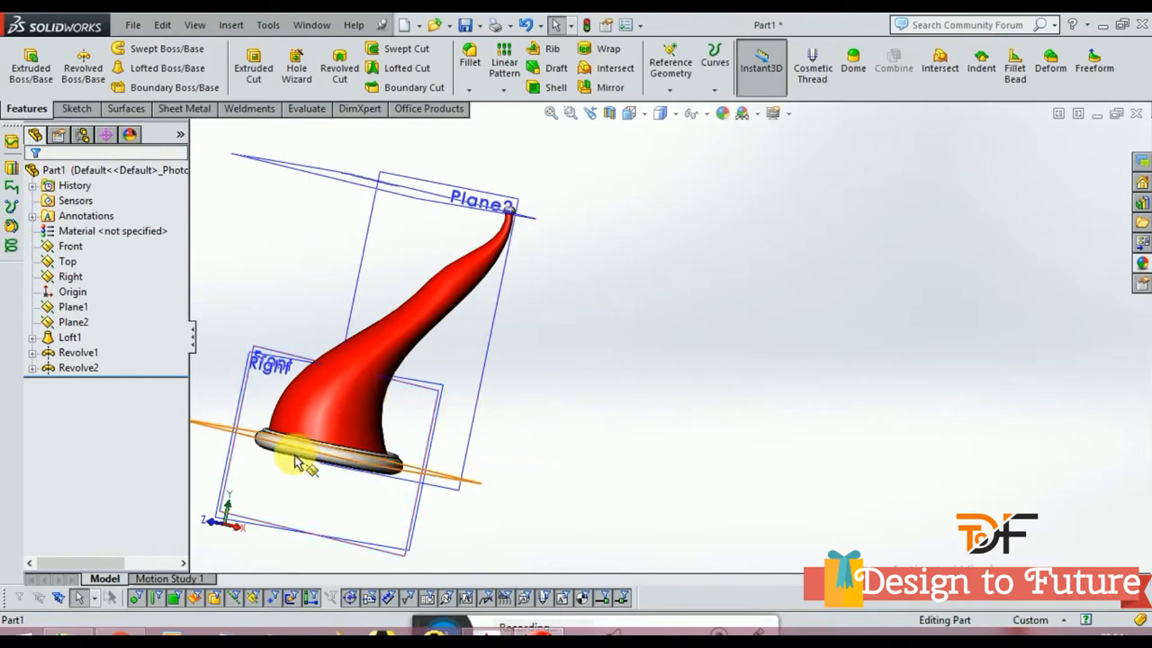
pyautogui.scroll(-3, 295, 459)
pyautogui.moveTo(346, 457); pyautogui.dragTo(373, 483, button='middle')
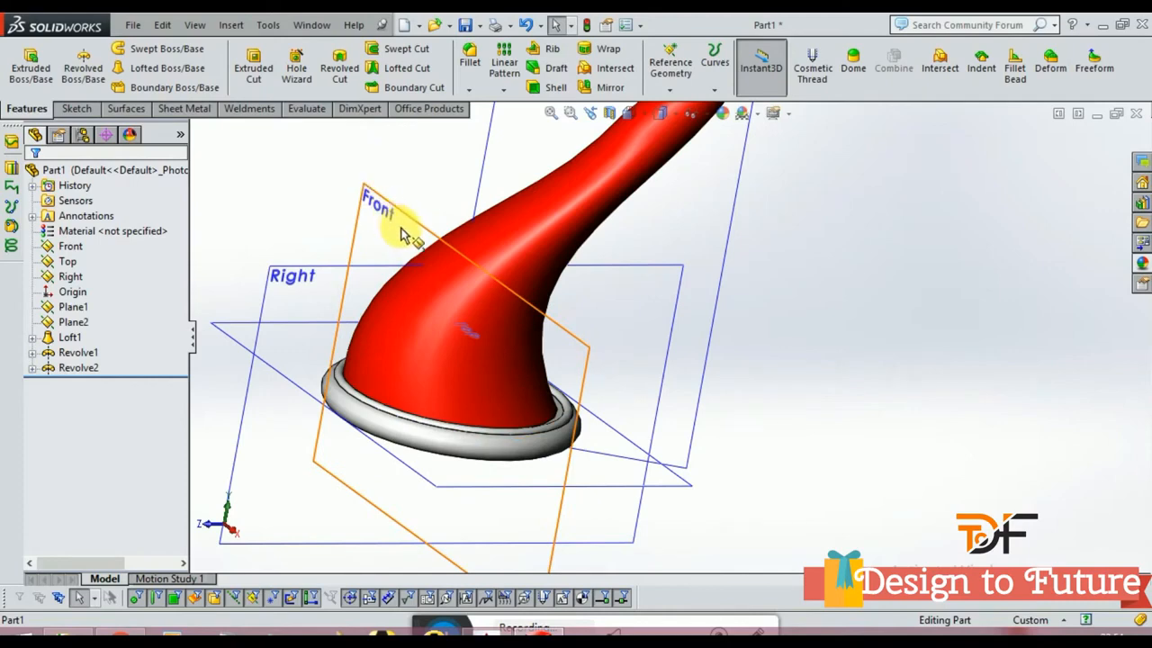
pyautogui.click(291, 275)
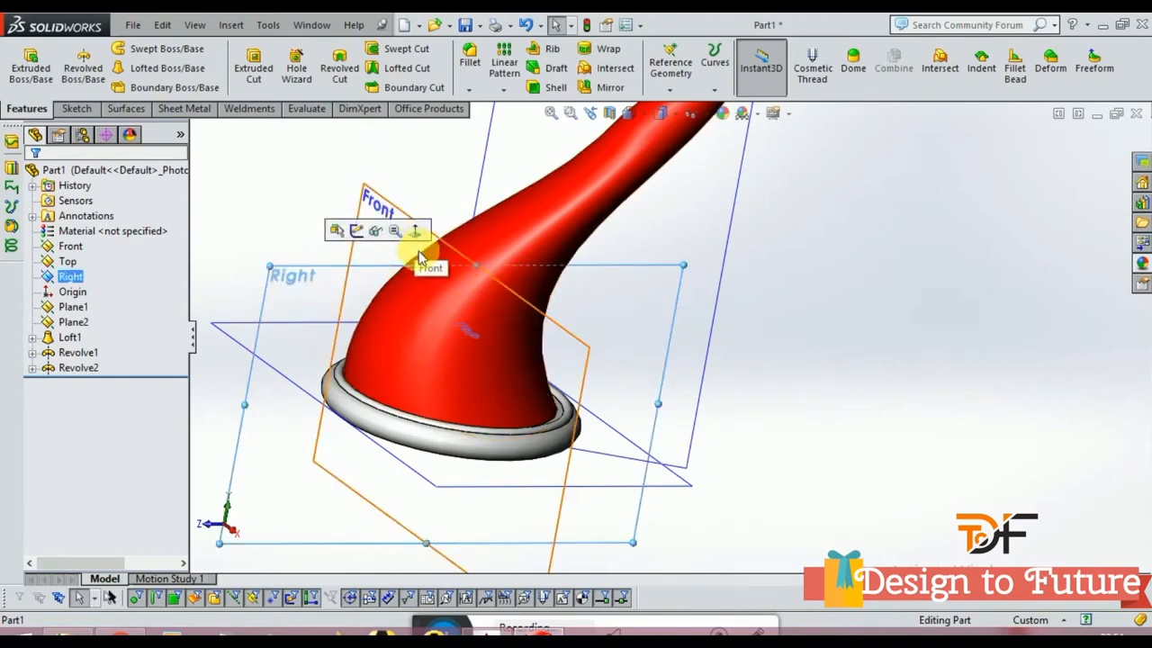
pyautogui.click(415, 230)
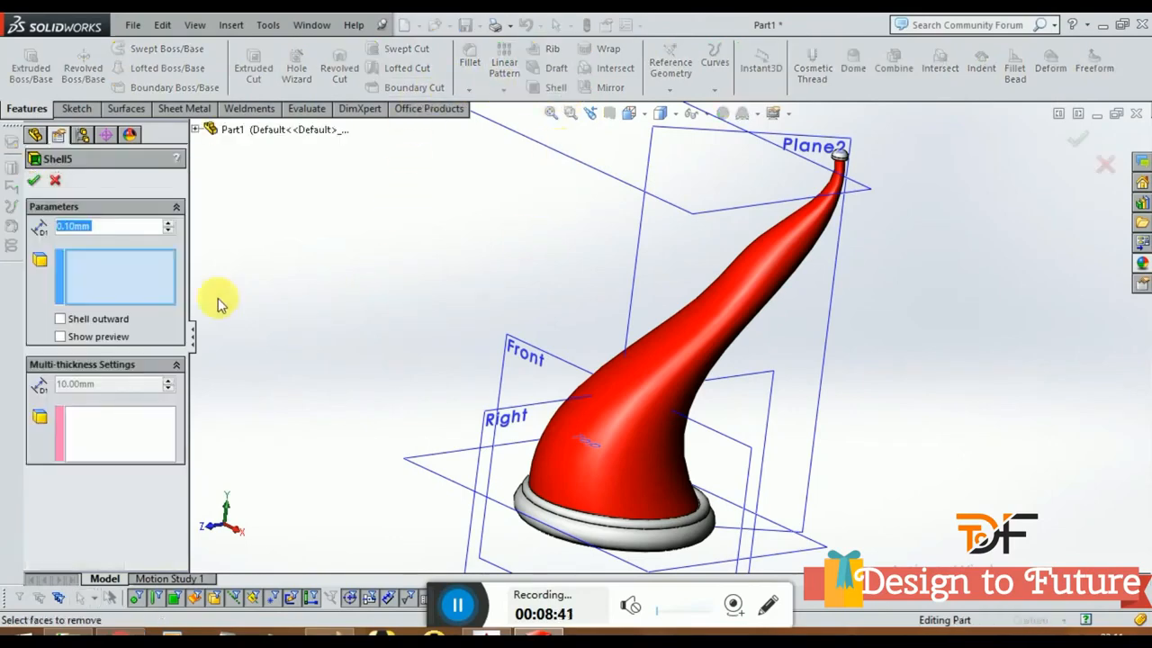
# - Shell the body with a 0.10 mm wall thickness, removing the loft's flat base face inside the rim
pyautogui.moveTo(400, 378); pyautogui.dragTo(568, 520, button='middle')
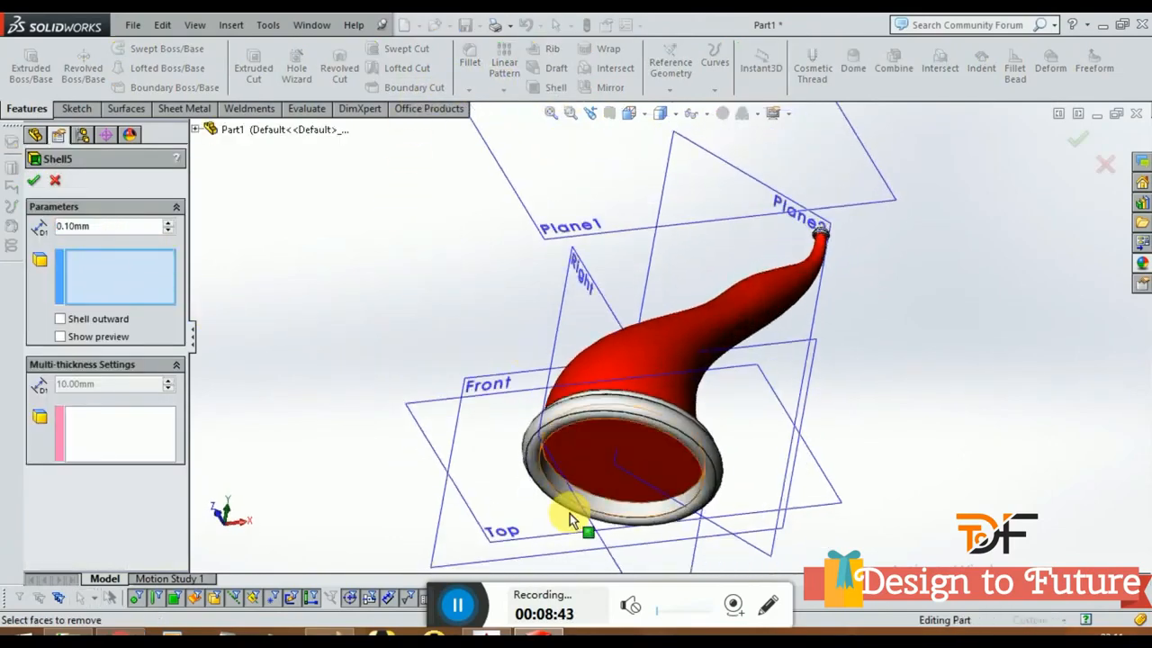
pyautogui.click(581, 460)
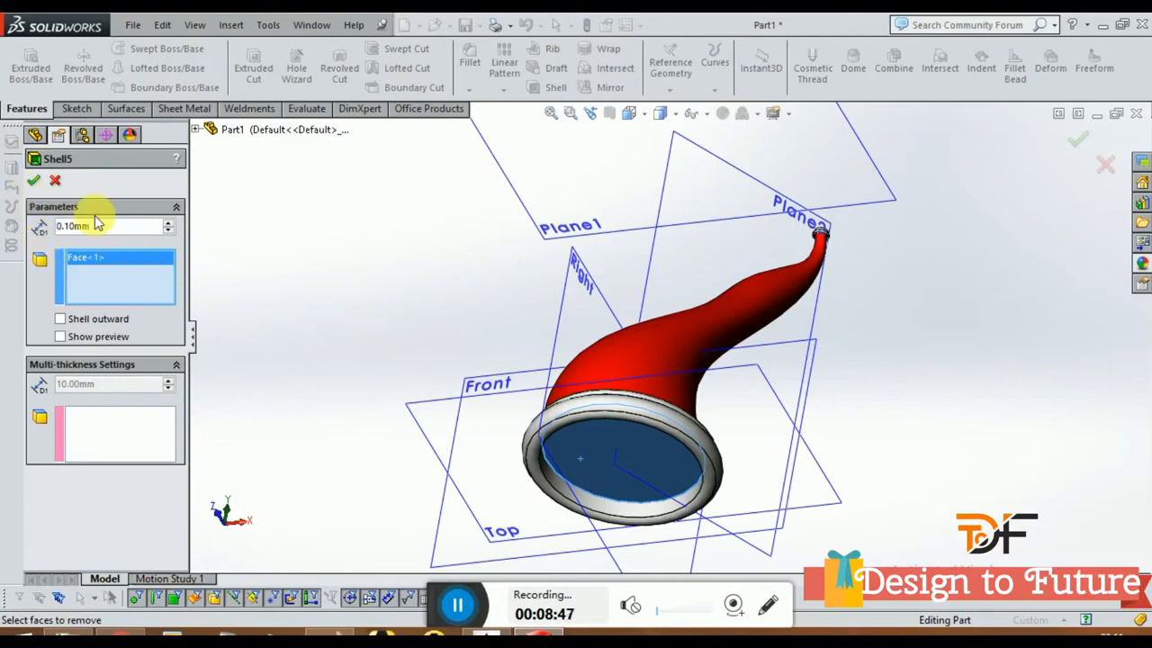
pyautogui.press('Return')
# - Inspect the shelled body's open base, interior and outer surface from below and from the side
pyautogui.moveTo(429, 389); pyautogui.dragTo(670, 371, button='middle')
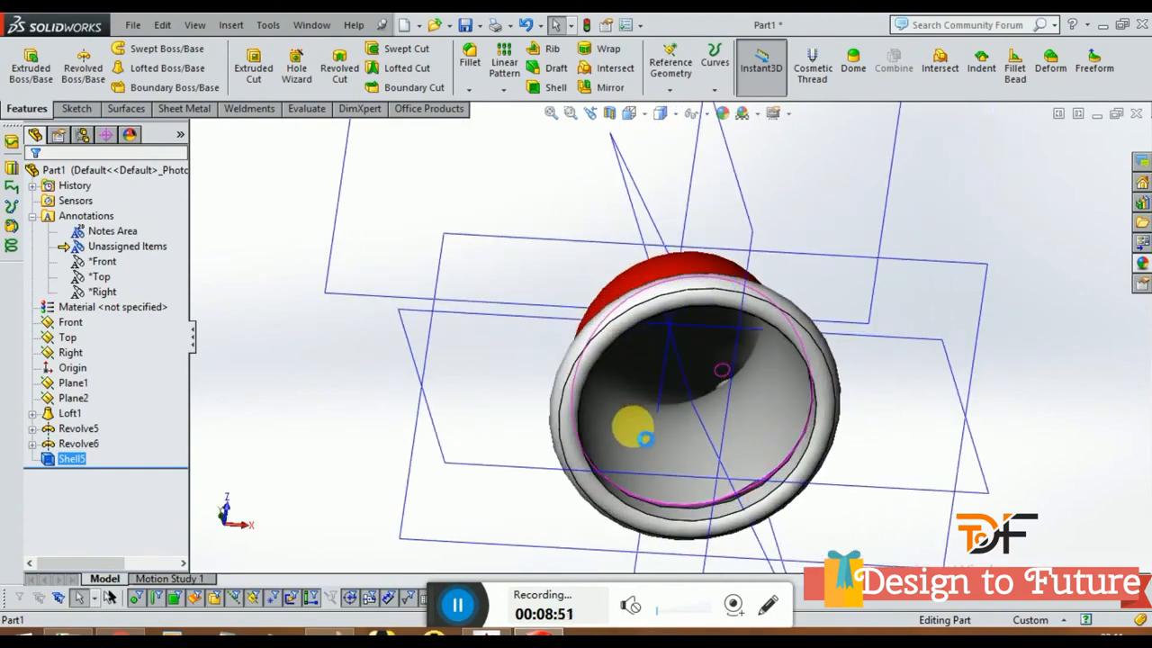
pyautogui.moveTo(640, 434); pyautogui.dragTo(663, 376, button='middle')
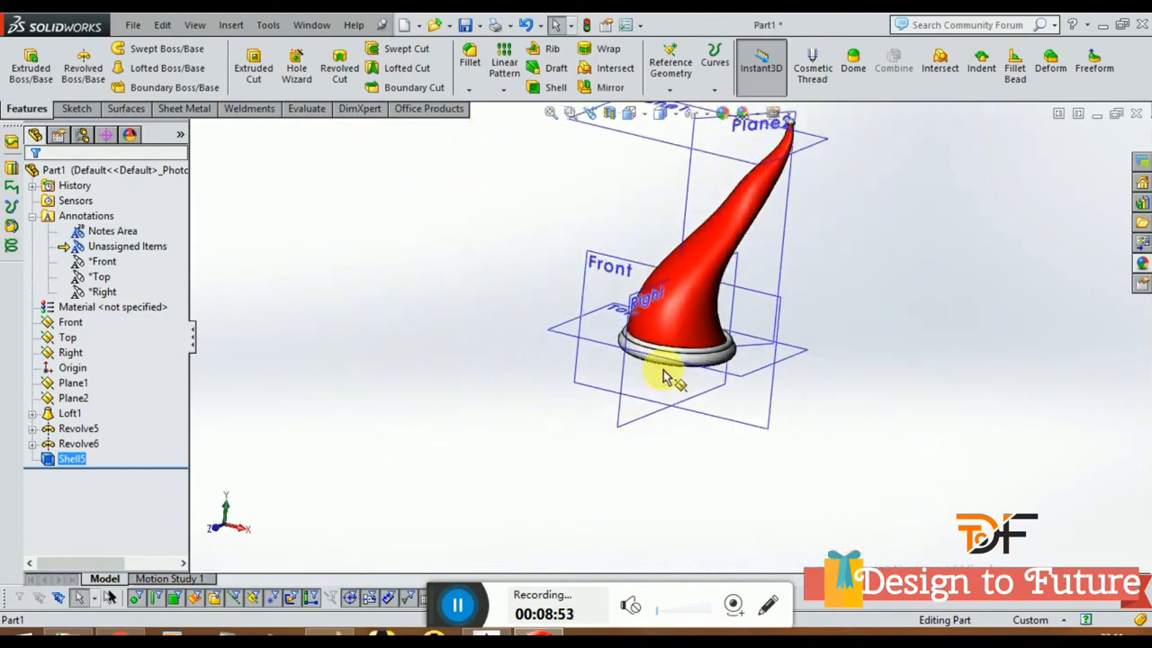
pyautogui.scroll(3, 666, 351)
pyautogui.scroll(-5, 702, 270)
pyautogui.scroll(-5, 710, 303)
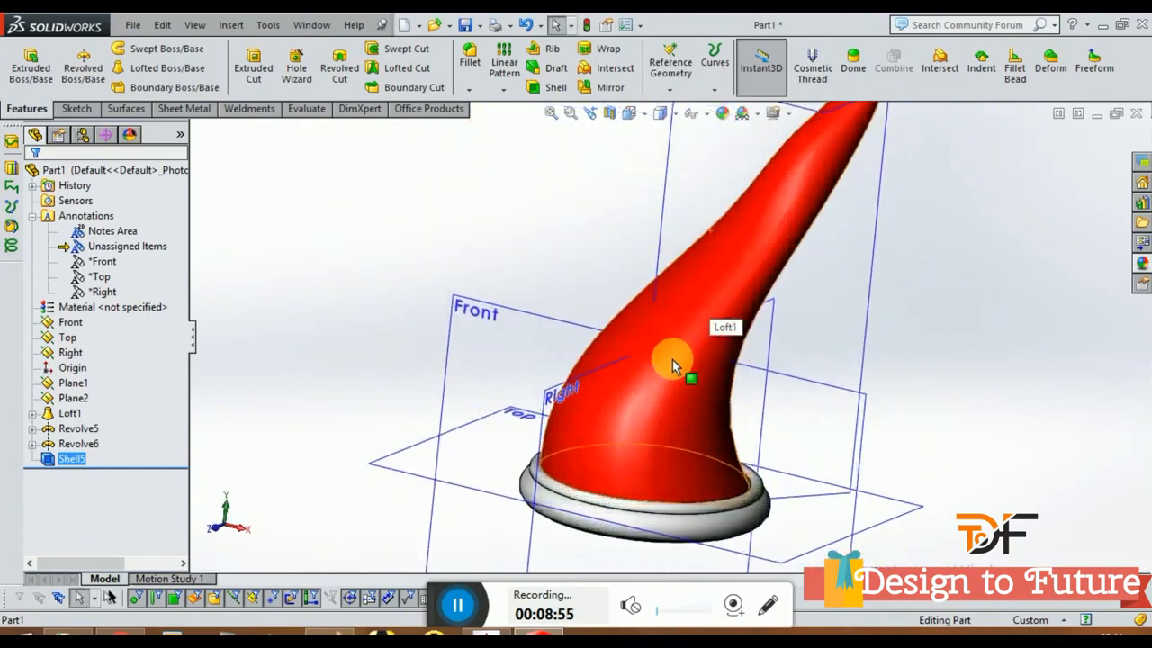
pyautogui.moveTo(642, 391)
pyautogui.mouseDown(button='middle')
pyautogui.moveTo(630, 386)
pyautogui.moveTo(653, 385)
pyautogui.moveTo(674, 360)
pyautogui.moveTo(650, 390)
pyautogui.mouseUp(button='middle')
pyautogui.scroll(6, 655, 407)
pyautogui.scroll(-2, 671, 342)
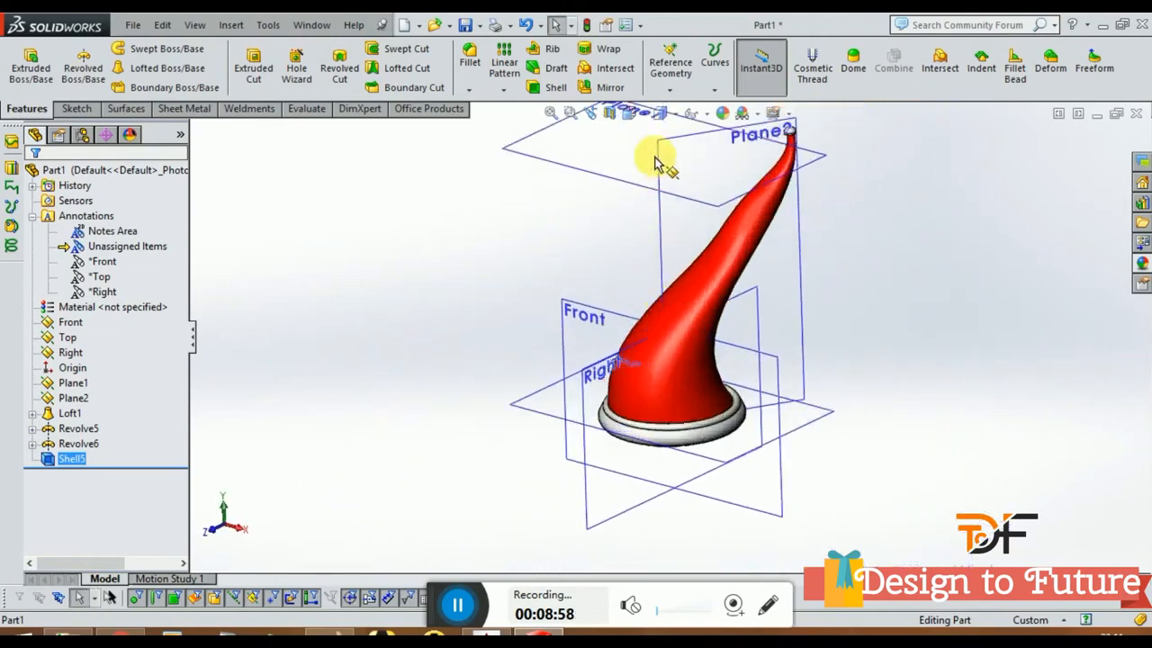
# - Hide the reference planes Plane1 and Plane2 near the loft's small end
pyautogui.click(665, 151)
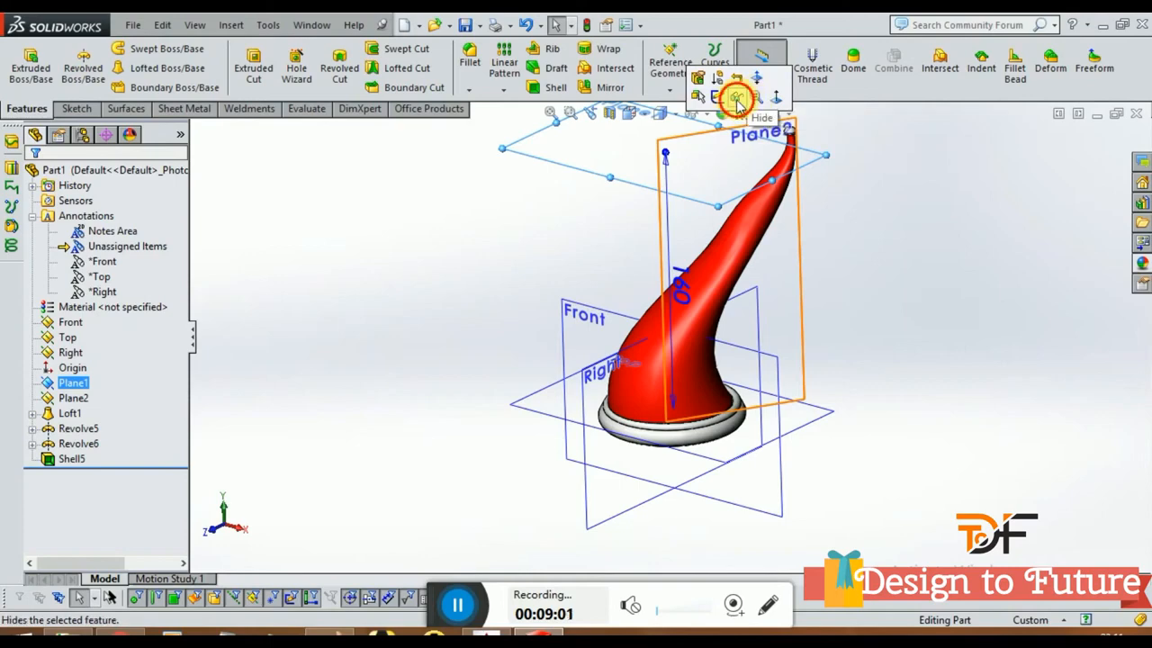
pyautogui.click(738, 101)
pyautogui.click(673, 150)
pyautogui.click(743, 99)
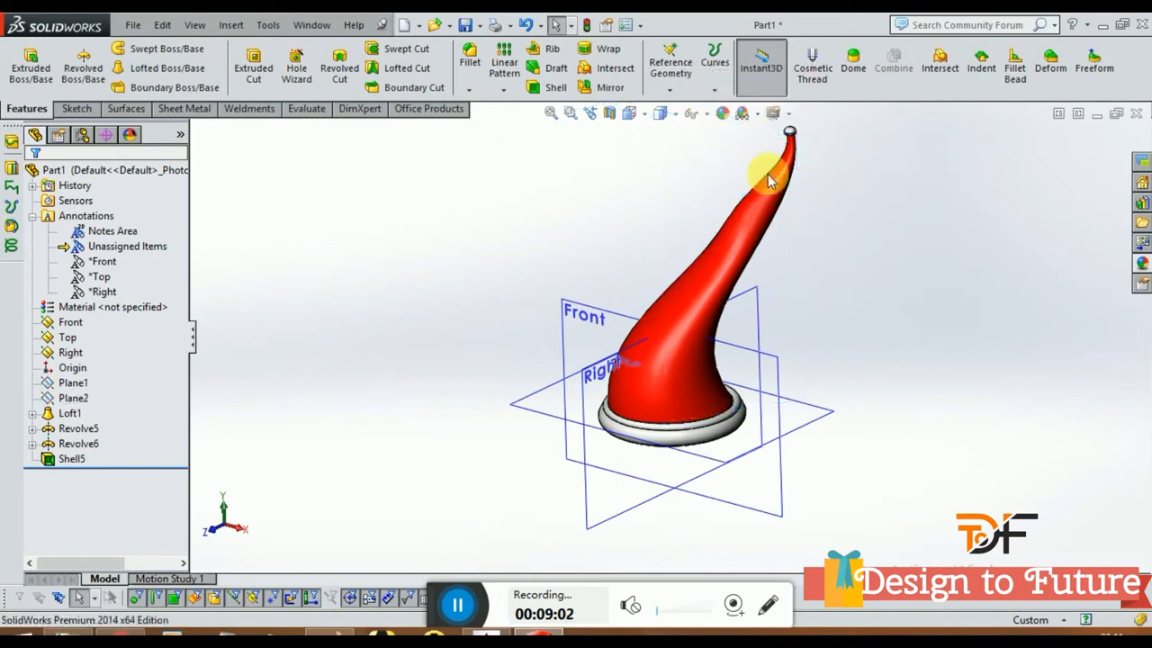
# - Hide the Front, Right and Top planes around the base
pyautogui.moveTo(754, 347); pyautogui.dragTo(749, 236, button='middle')
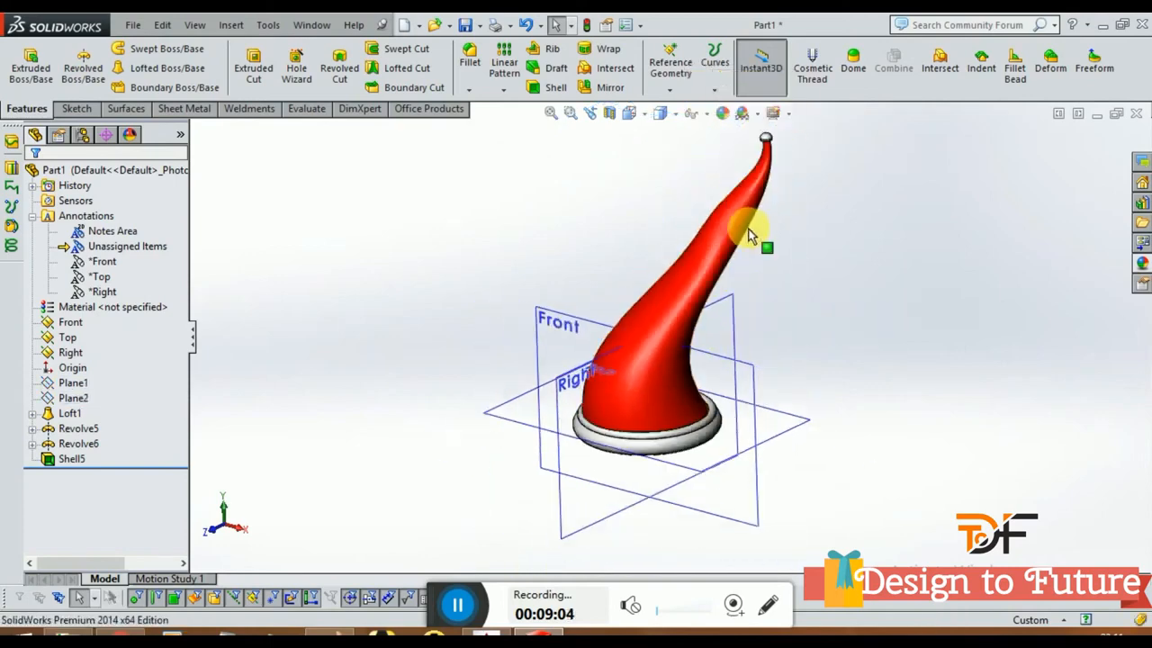
pyautogui.scroll(2, 722, 303)
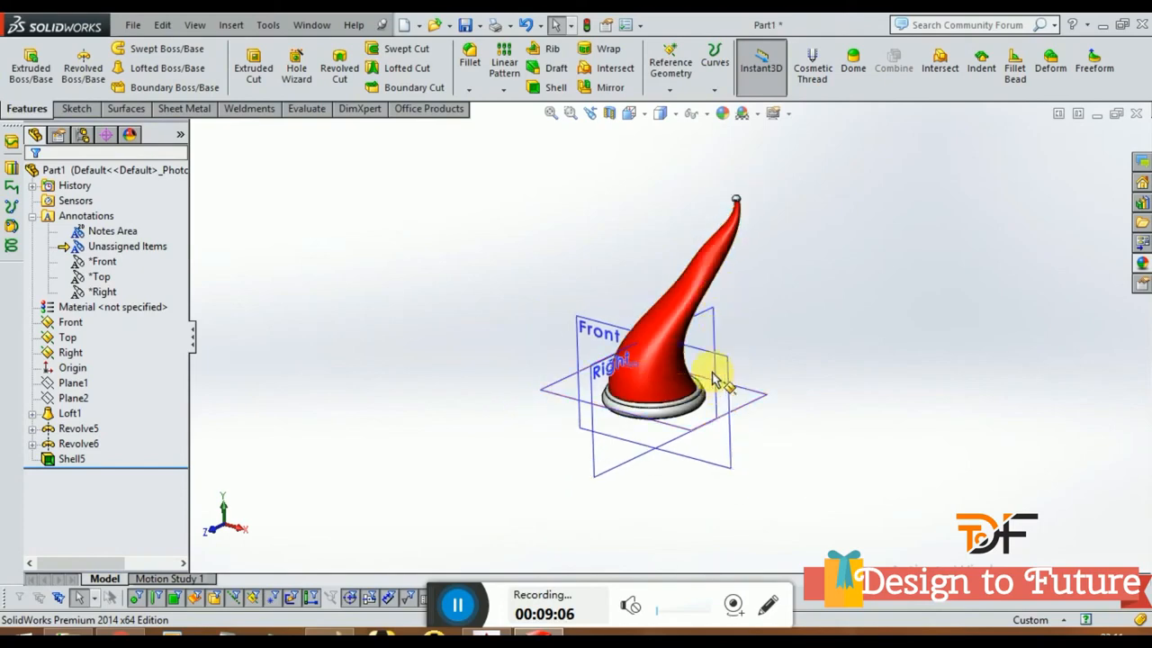
pyautogui.click(457, 609)
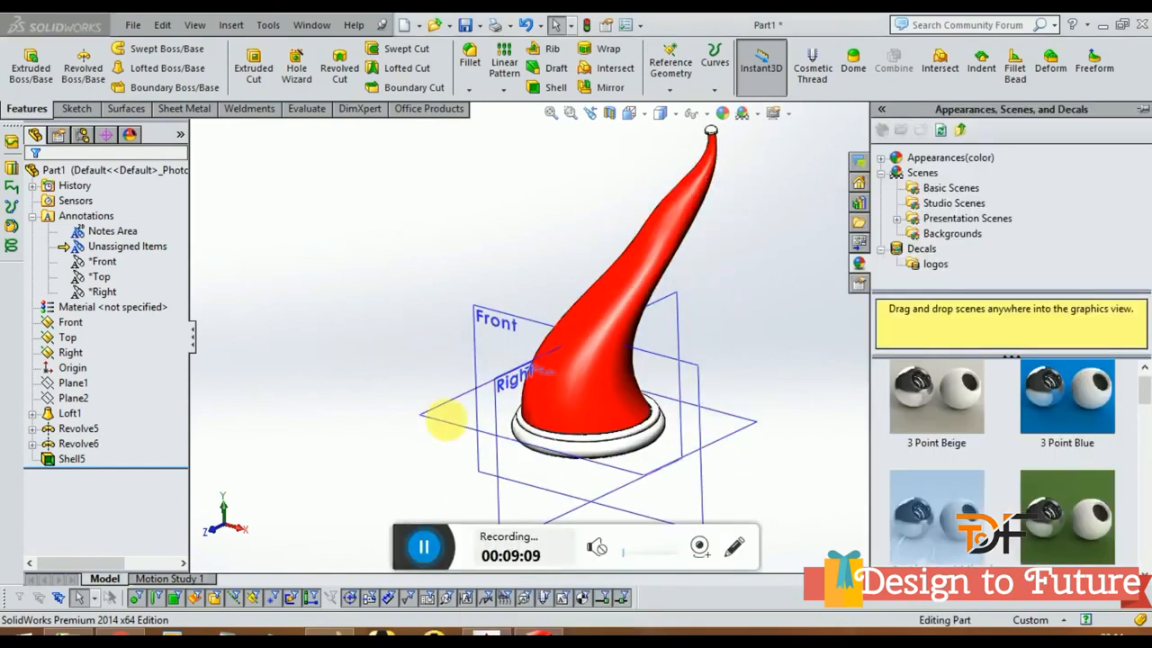
pyautogui.click(527, 311)
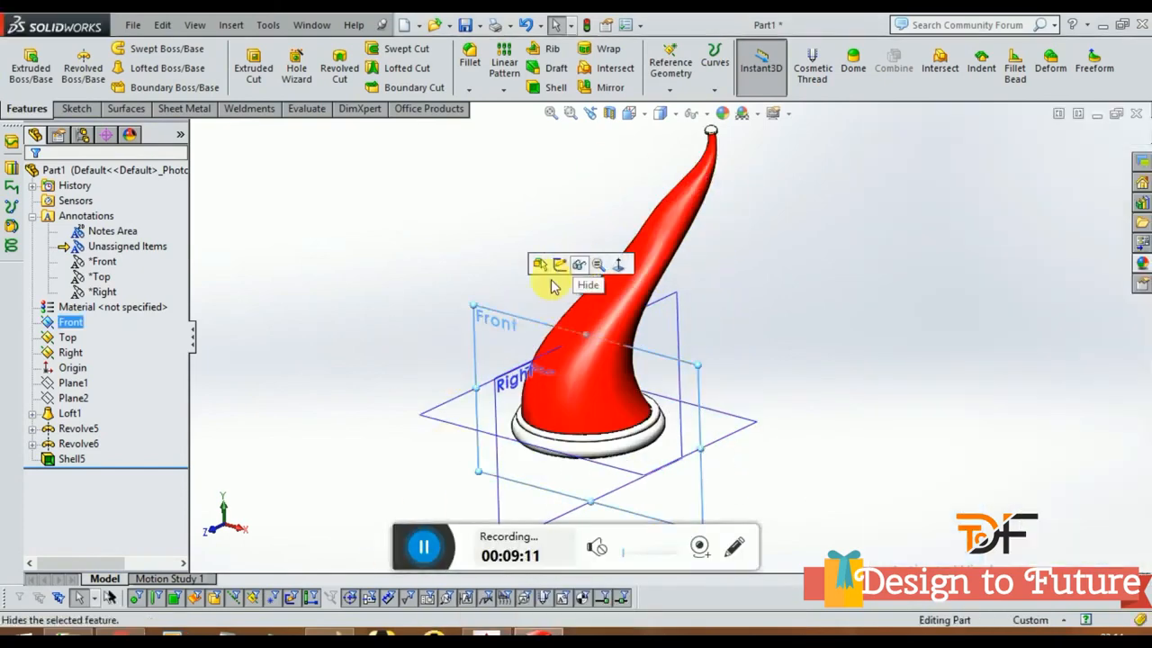
pyautogui.click(578, 265)
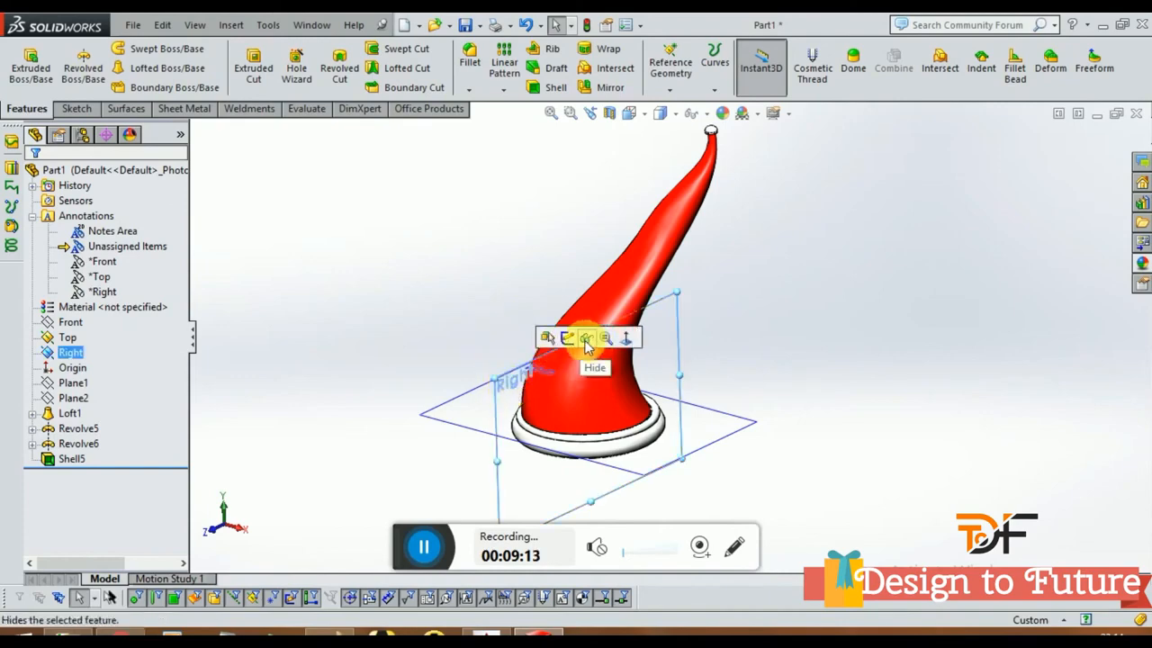
pyautogui.click(585, 346)
pyautogui.click(520, 396)
pyautogui.click(583, 349)
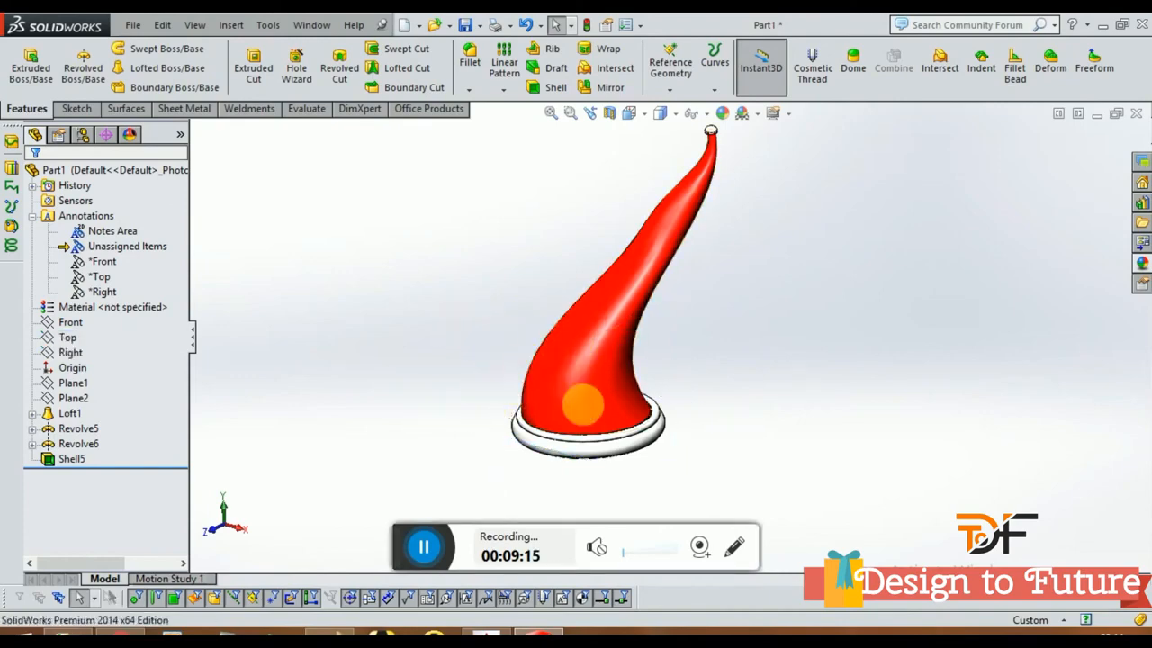
pyautogui.moveTo(583, 405); pyautogui.dragTo(803, 351, button='middle')
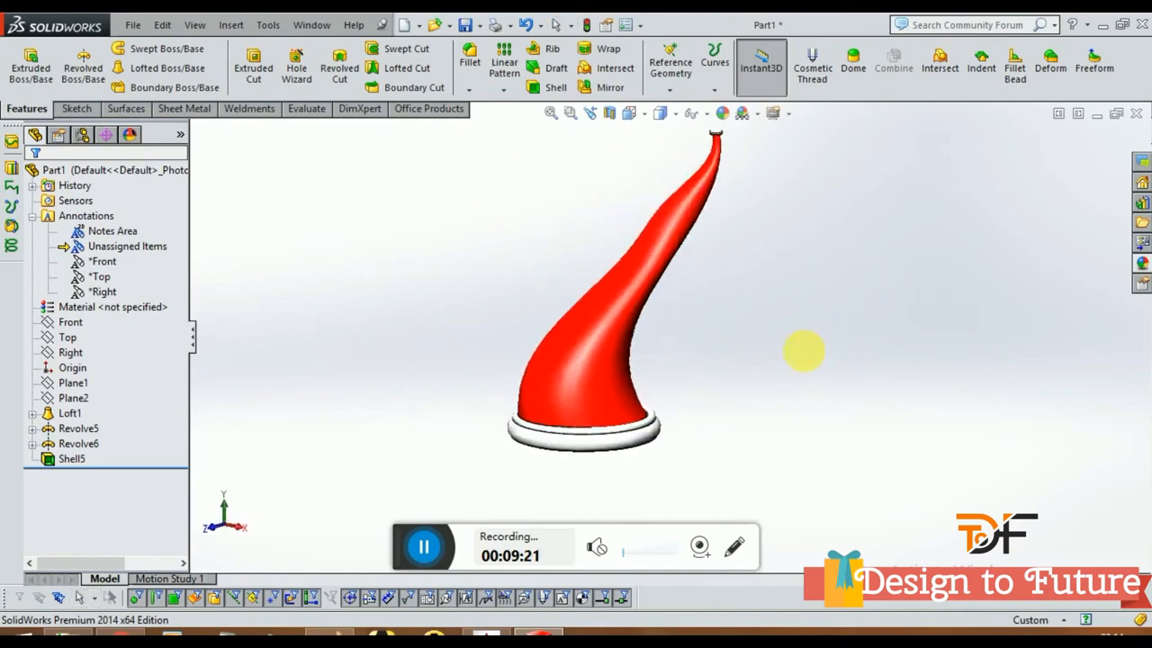